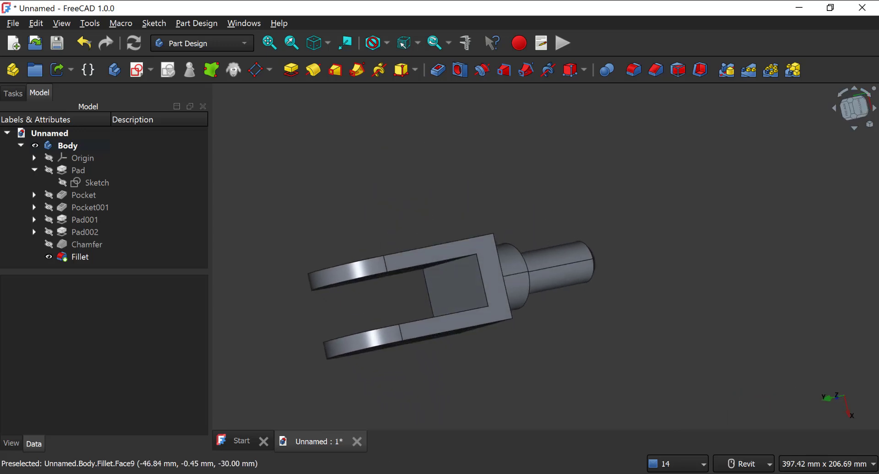
Step: Create a new empty document and add a body to it
click(368, 473)
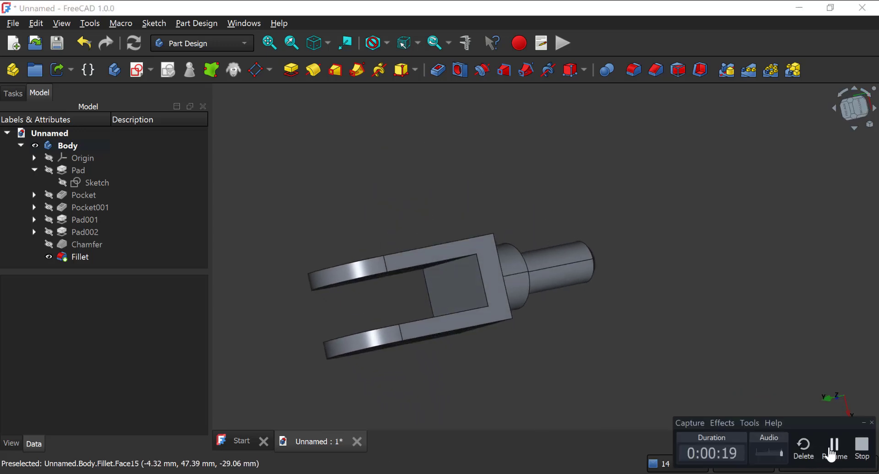
click(242, 442)
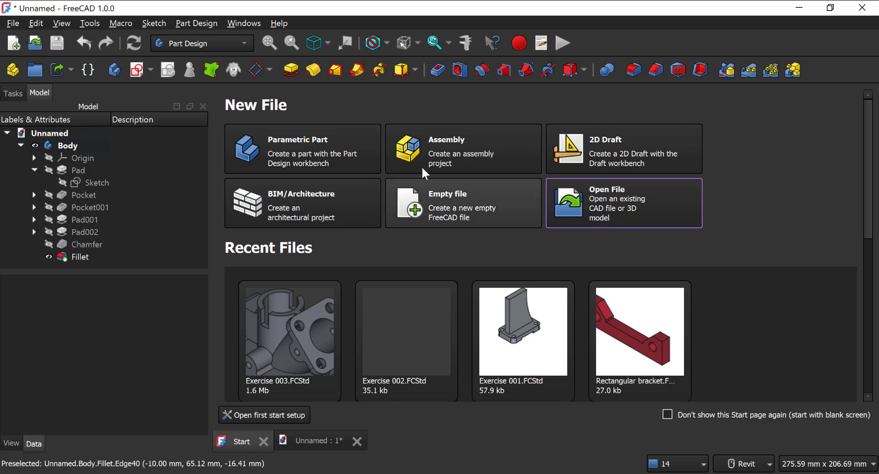
click(466, 211)
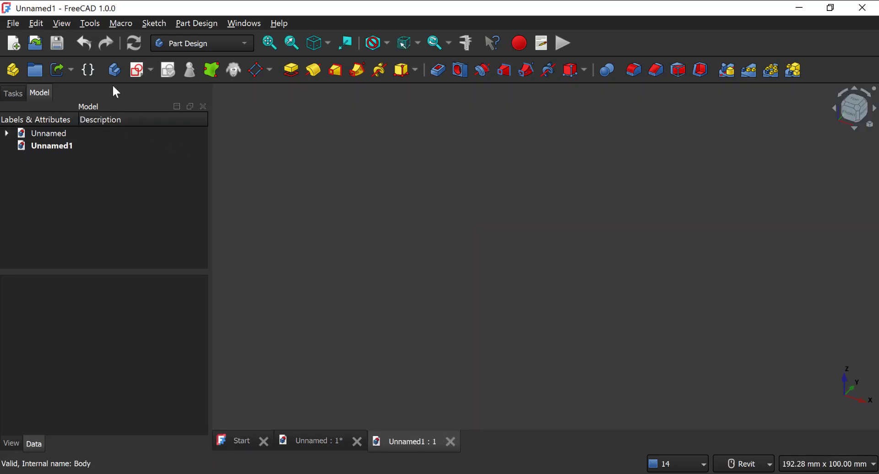
click(13, 94)
click(39, 151)
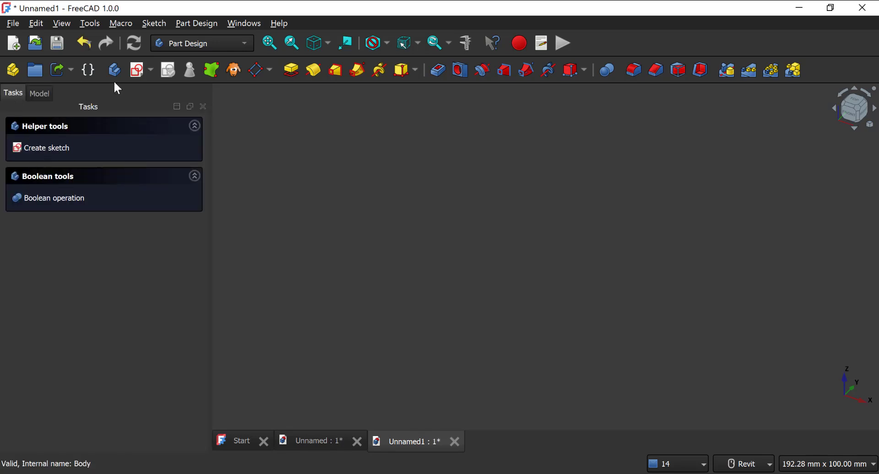
Step: Start a new sketch on the YZ plane of the body
click(131, 70)
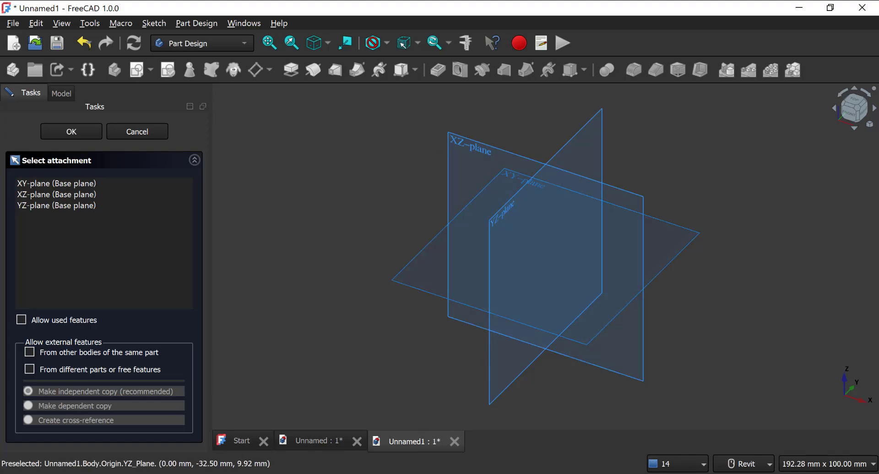
click(444, 473)
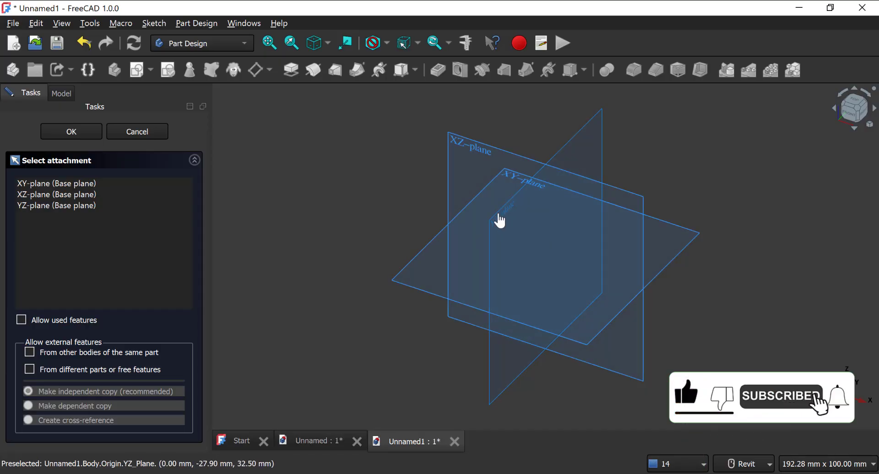
click(500, 221)
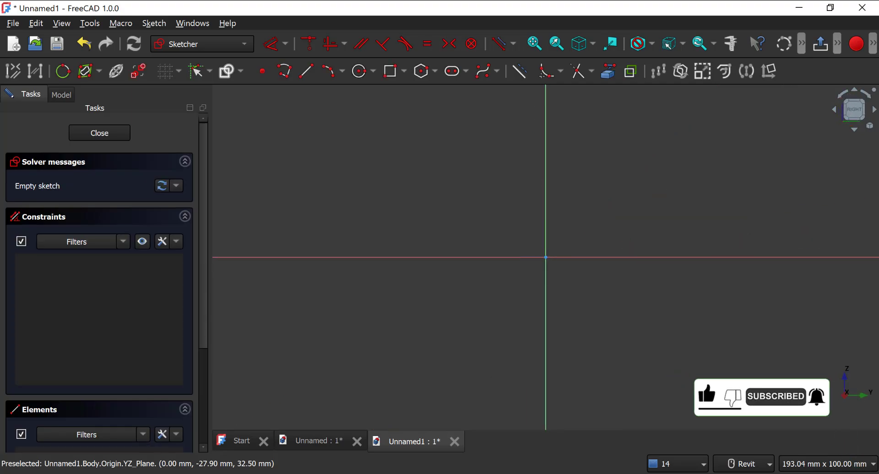
Step: Consult the reference drawing and sketch a centered rectangle about 79 mm wide and 48 mm high on the origin
click(440, 473)
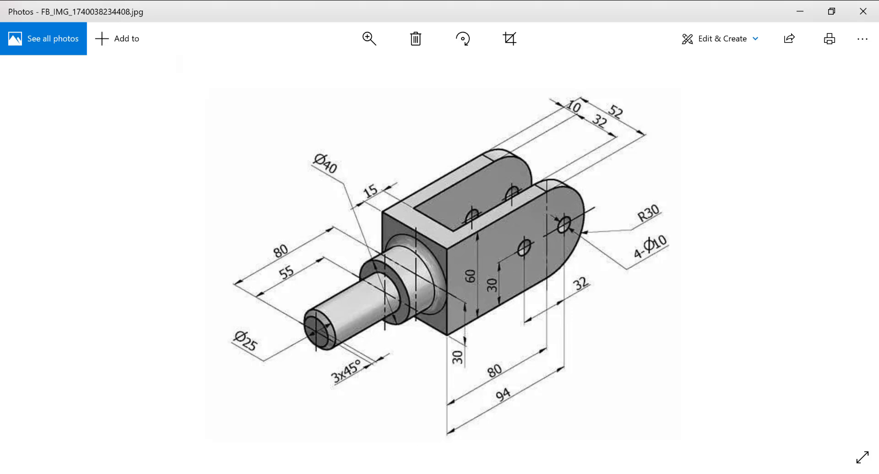
click(440, 473)
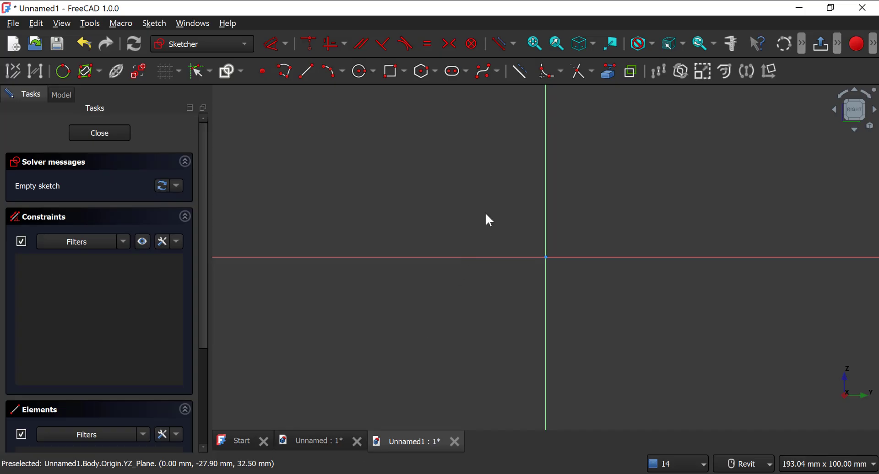
click(405, 71)
click(441, 110)
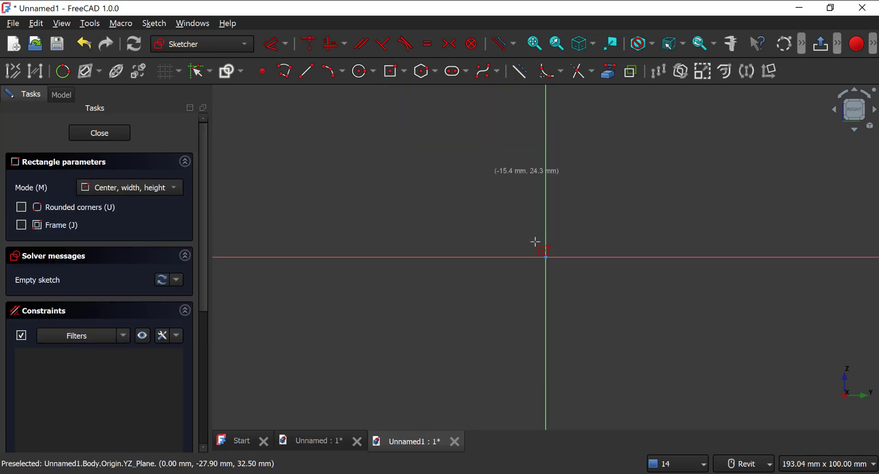
click(496, 237)
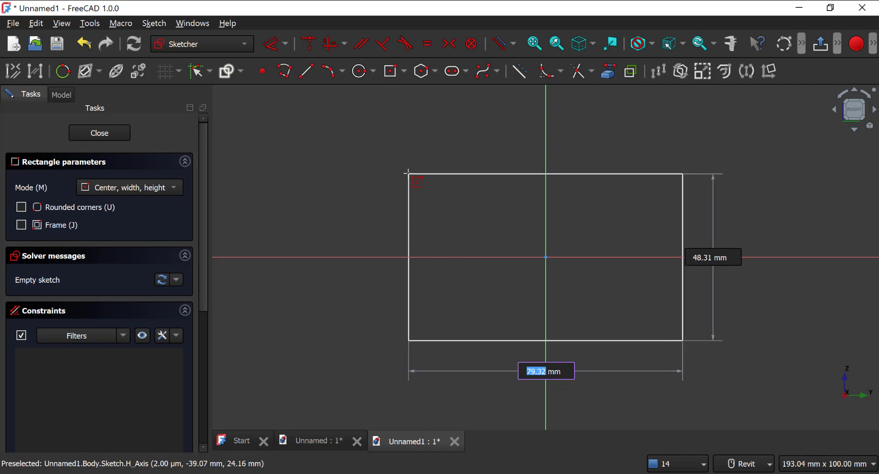
click(407, 172)
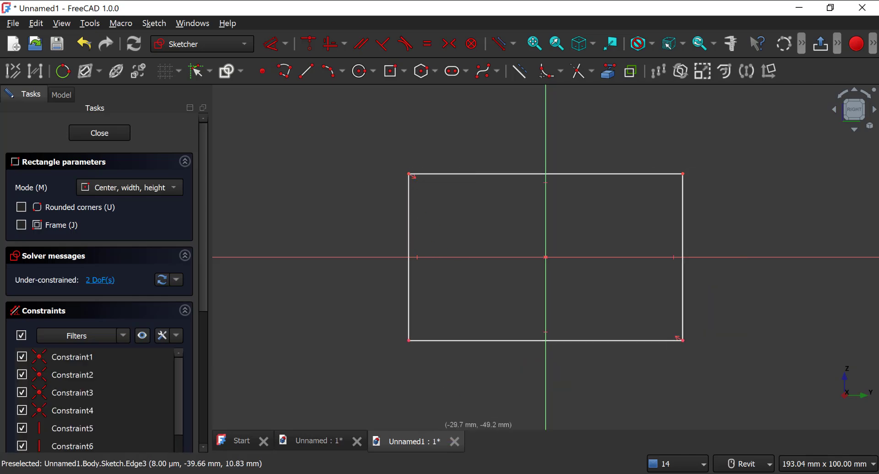
Step: Check the length in the reference drawing and dimension the rectangle's lower horizontal edge to 80 mm
key(alt+Tab)
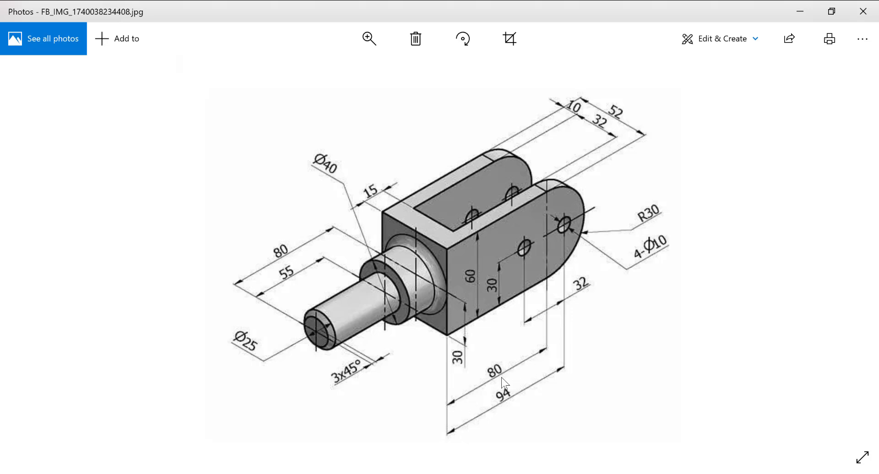
key(alt+Tab)
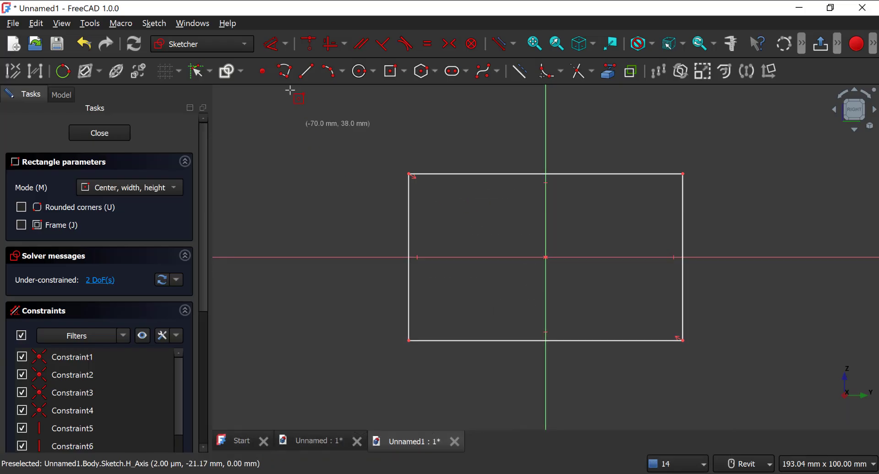
click(268, 52)
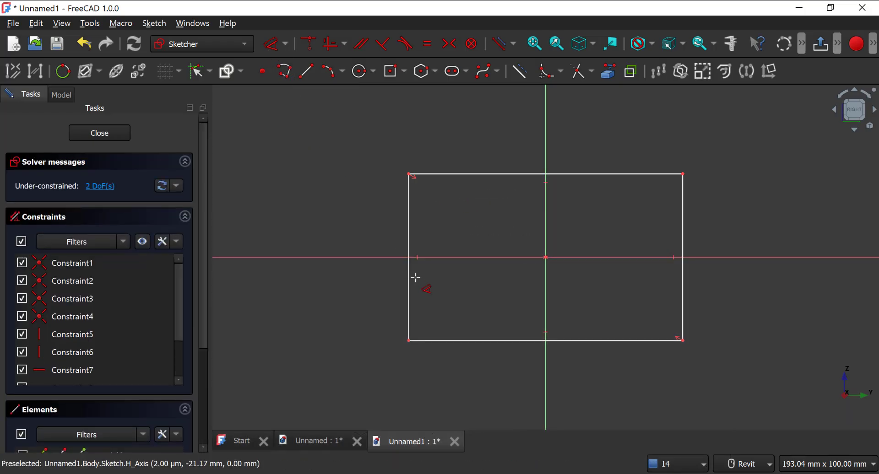
click(481, 341)
click(483, 364)
text(80)
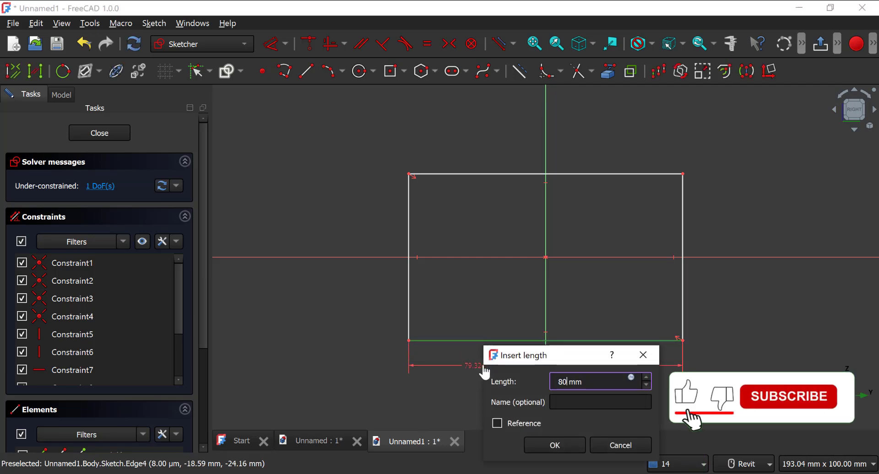
key(Return)
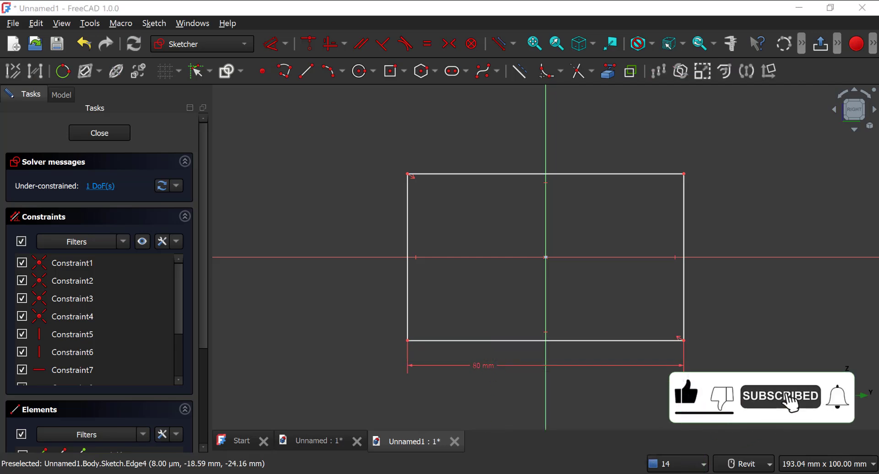
Step: Check the height in the reference drawing and dimension the rectangle's left vertical edge to 60 mm
key(alt+Tab)
scroll(482, 225, down, 2)
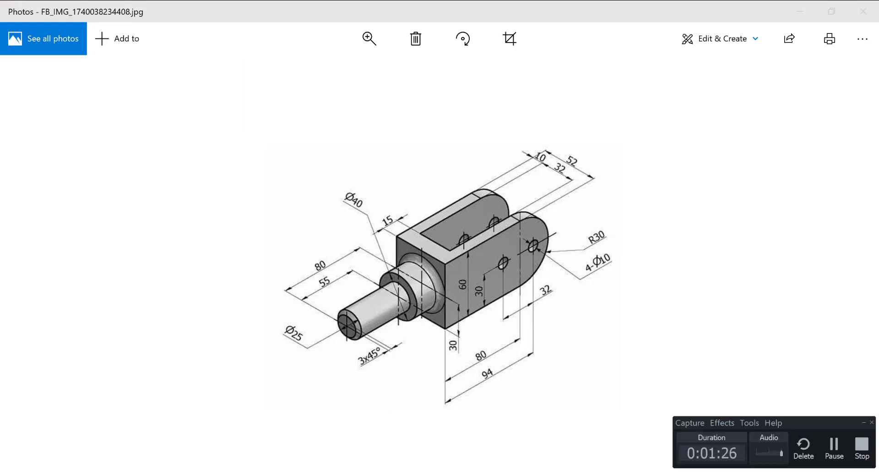
key(alt+Tab)
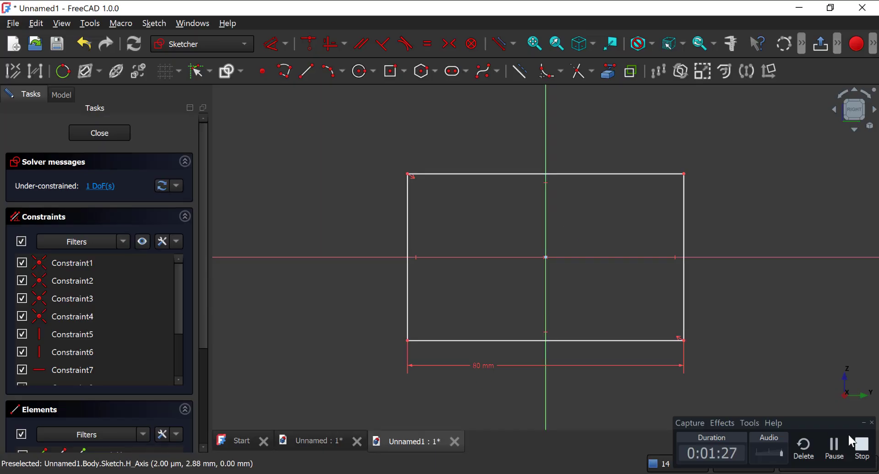
click(407, 229)
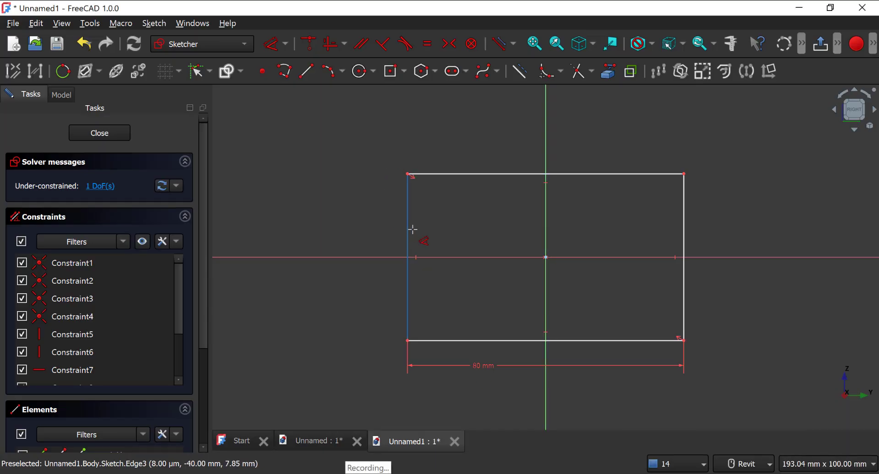
click(355, 231)
text(60)
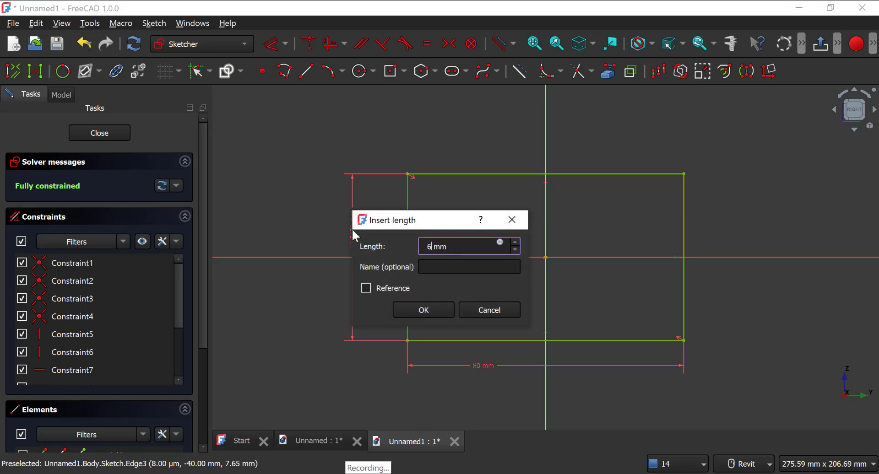
key(Return)
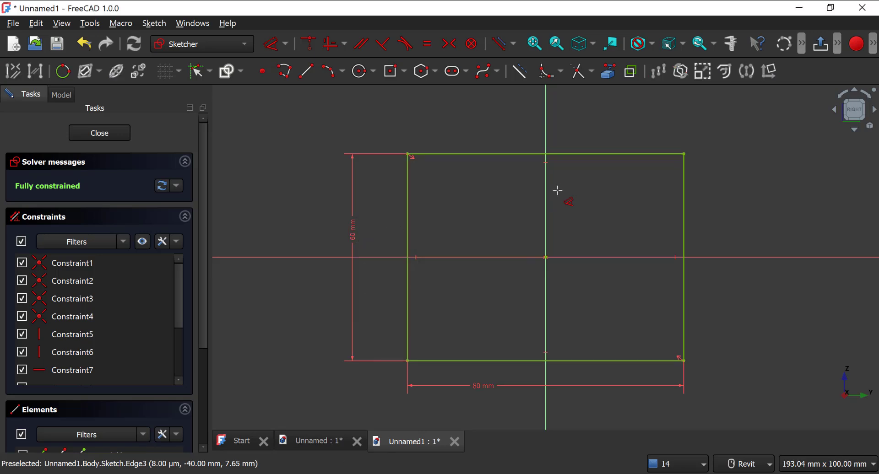
Step: Draw a three-point arc of about 30 mm radius between the rectangle's two right corners, bulging outward with its midpoint on the horizontal axis
middle_drag(557, 190, 453, 208)
scroll(566, 238, down, 1)
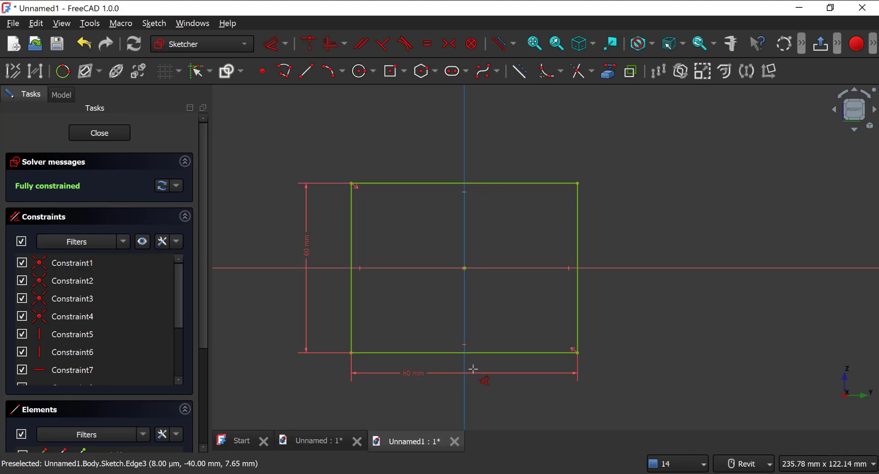
key(alt+Tab)
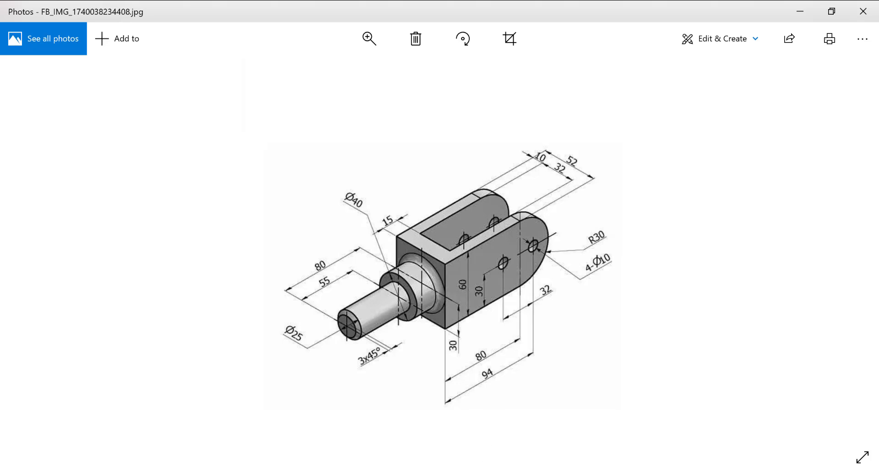
key(alt+Tab)
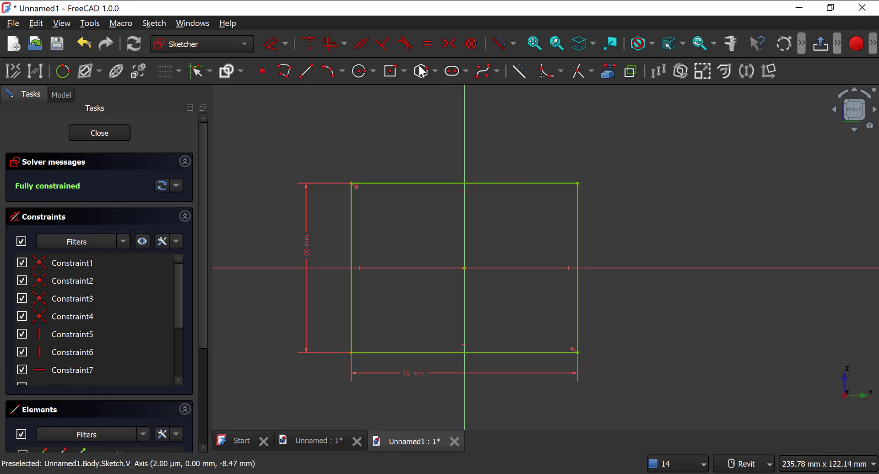
click(330, 73)
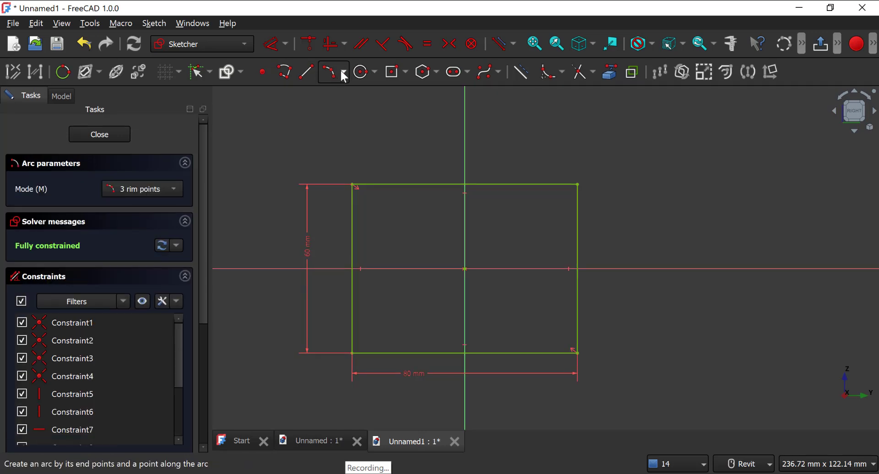
click(342, 71)
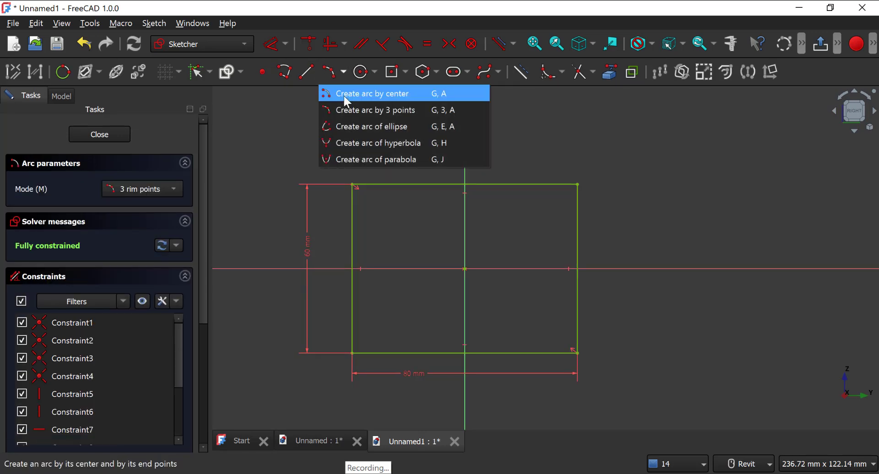
click(369, 110)
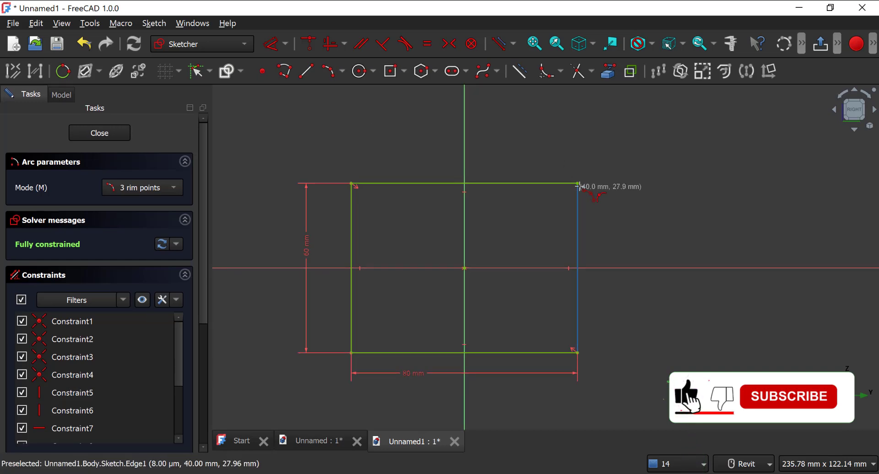
click(578, 184)
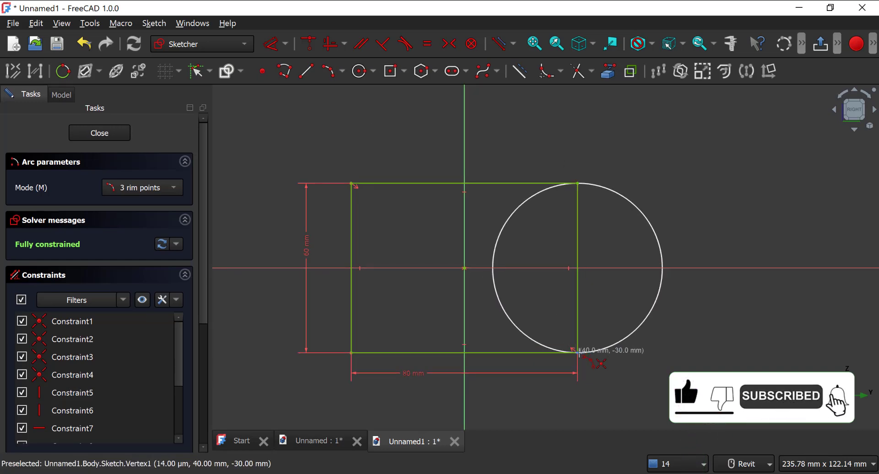
click(578, 353)
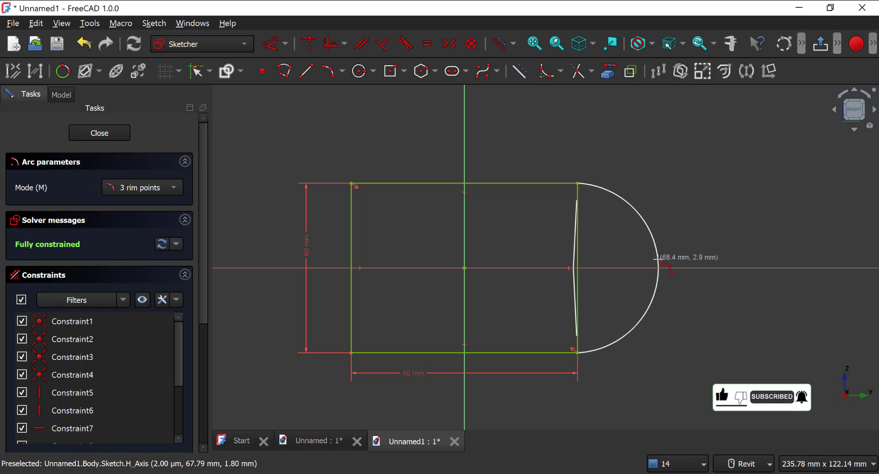
click(666, 268)
right_click(601, 227)
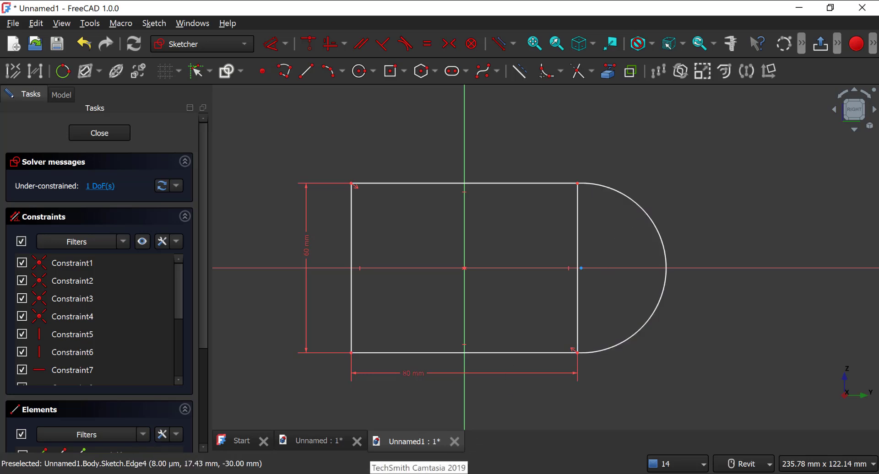
Step: Check the rounded end in the reference drawing and constrain the arc's radius to 30 mm
click(426, 473)
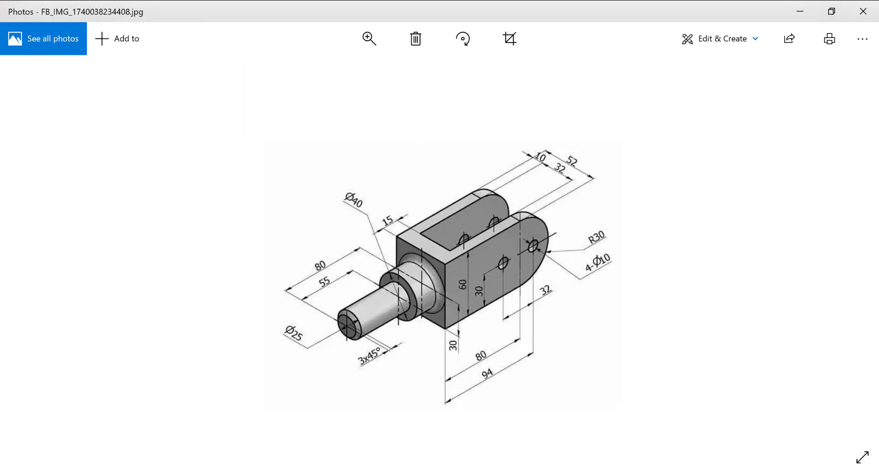
key(alt+Tab)
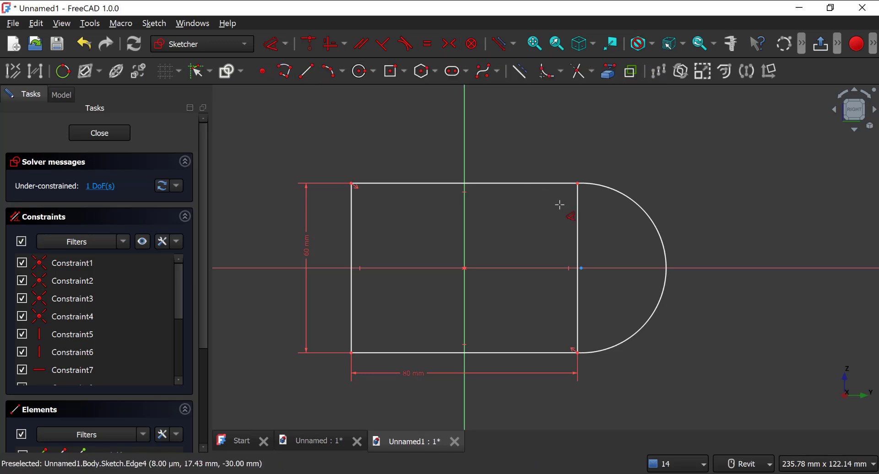
click(644, 208)
click(716, 166)
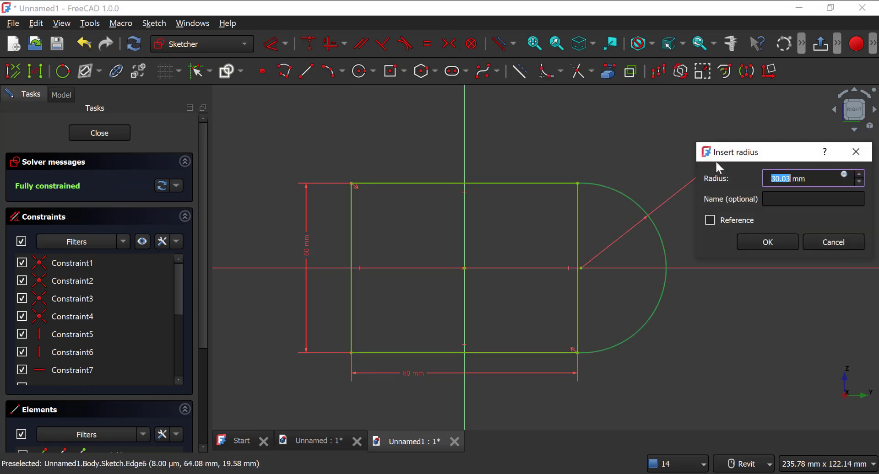
text(30)
key(Return)
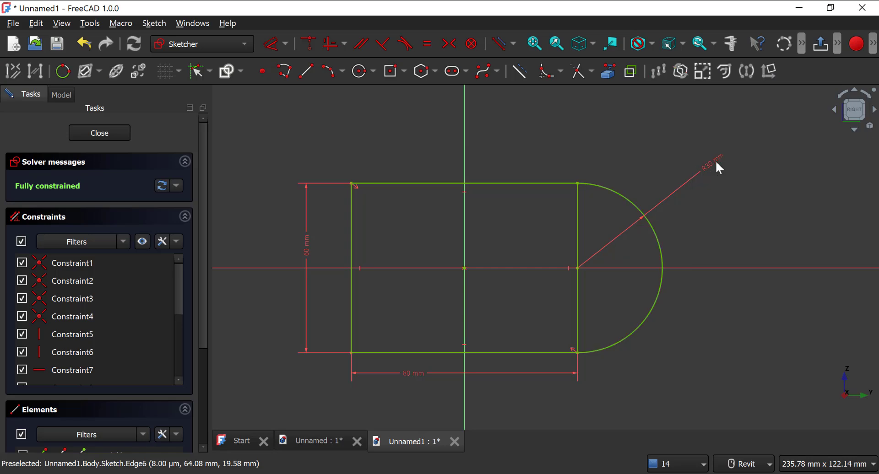
Step: Convert the vertical line between the rectangle and the arc to construction geometry and close the sketch
middle_drag(591, 128, 596, 148)
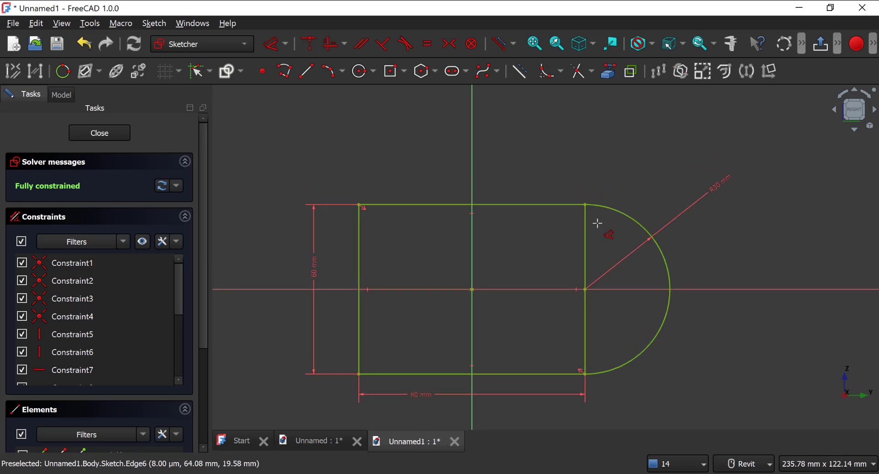
key(Escape)
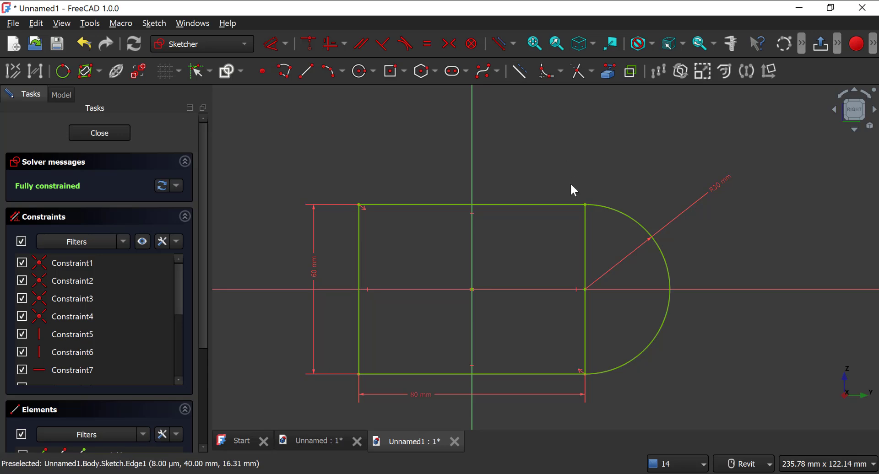
click(527, 77)
click(104, 133)
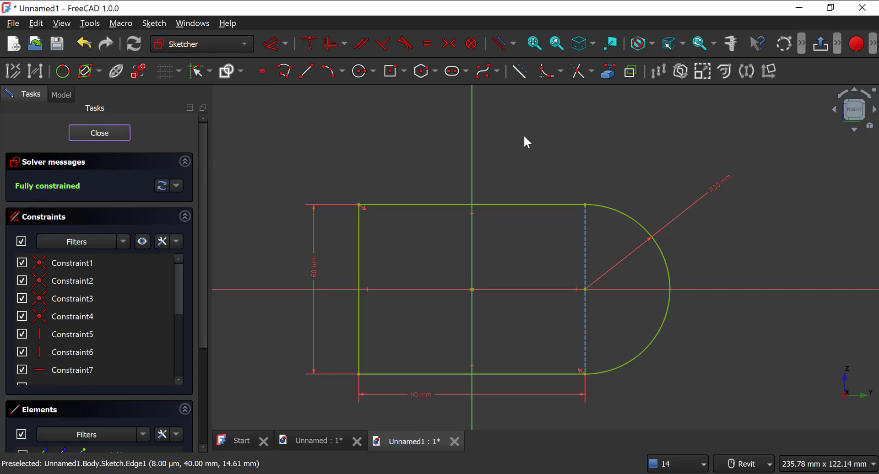
Step: Check the fork's overall width in the reference drawing and pad the side profile 52 mm in the reversed direction
middle_drag(324, 185, 307, 257)
scroll(306, 253, up, 1)
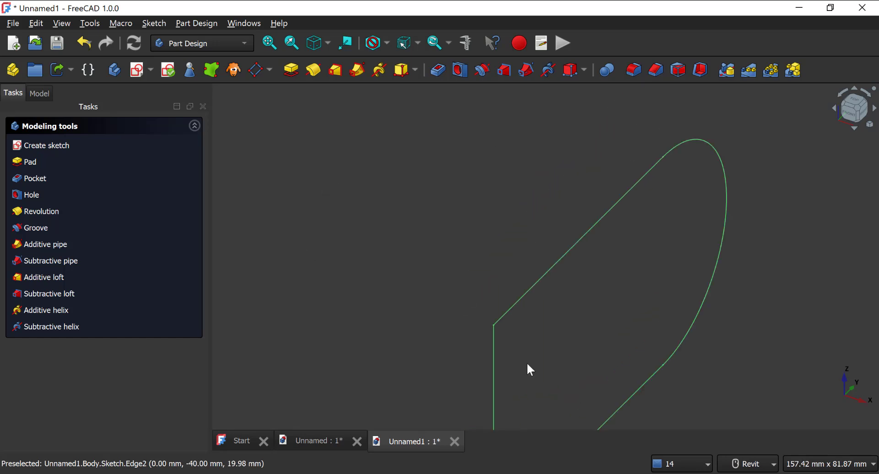
middle_drag(487, 205, 450, 88)
scroll(478, 168, down, 2)
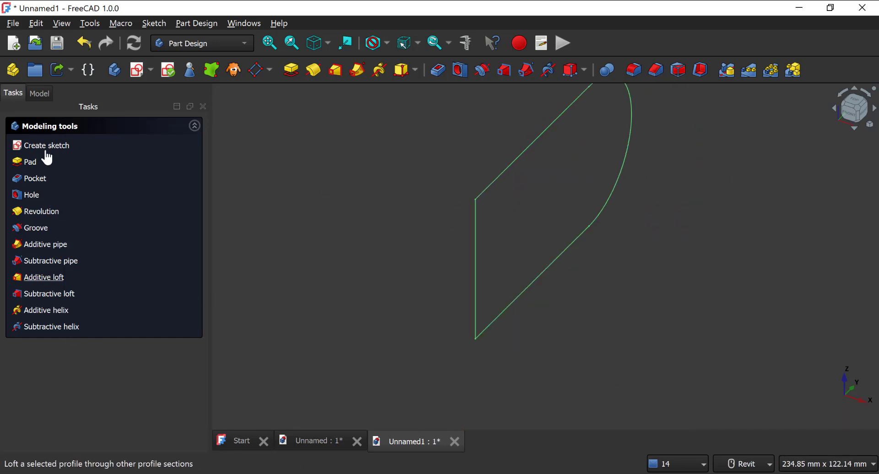
click(38, 93)
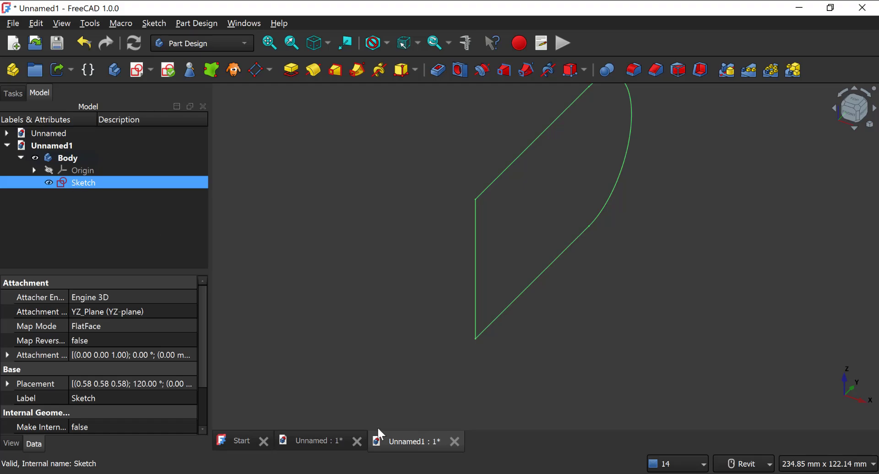
click(445, 473)
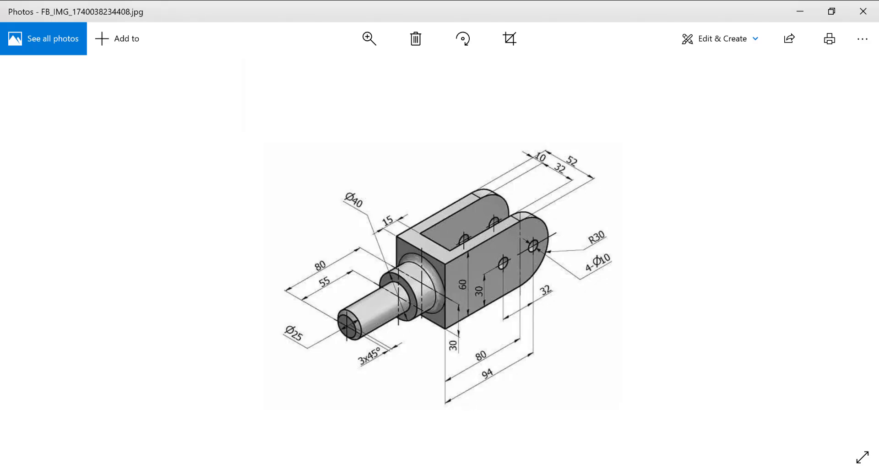
click(435, 473)
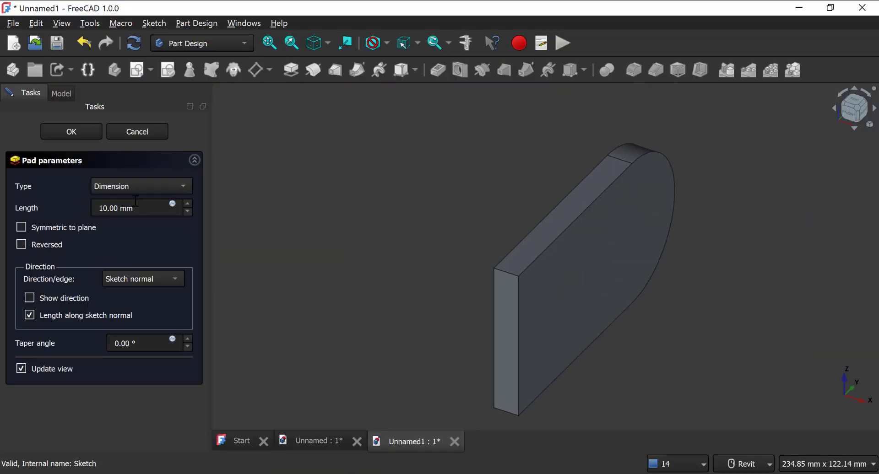
click(131, 185)
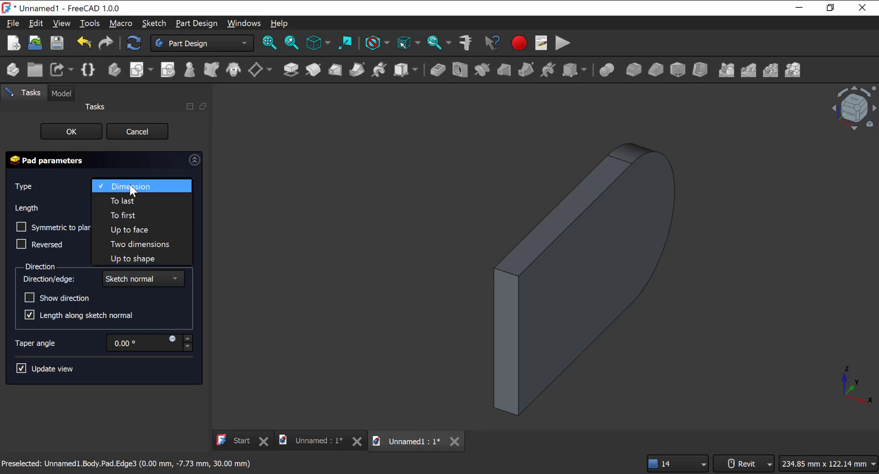
click(18, 247)
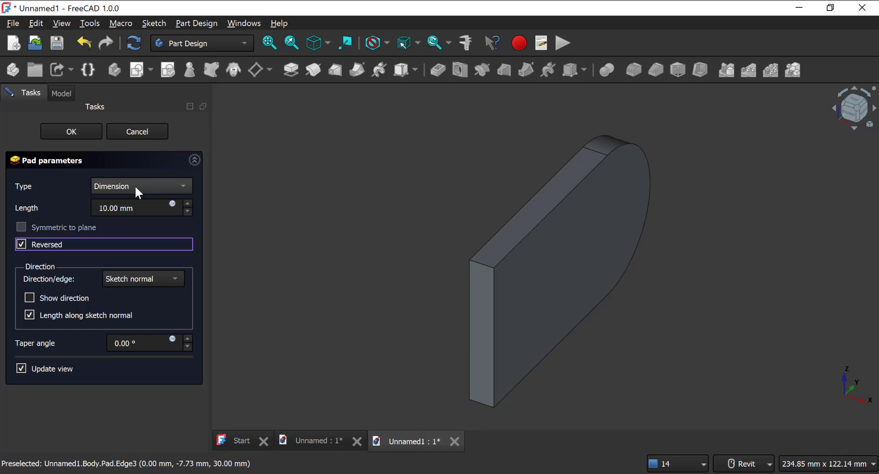
drag(133, 208, 62, 208)
text(52)
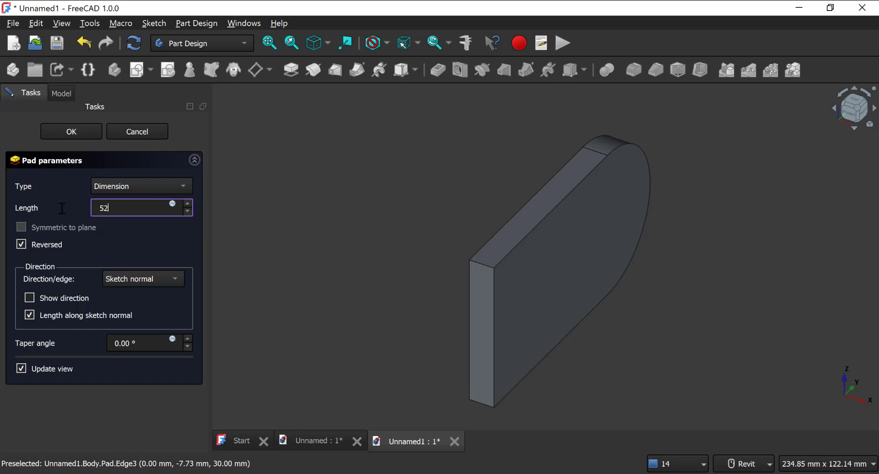
key(Return)
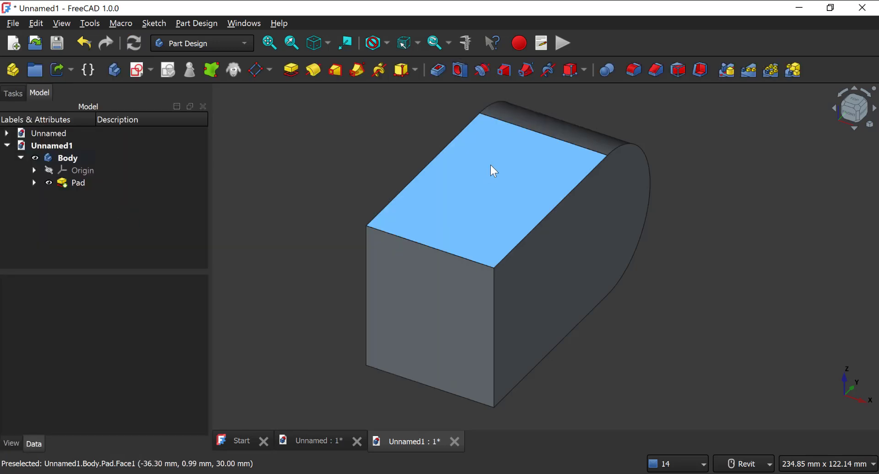
Step: Check the fork opening in the reference drawing and start a new sketch on the pad's flat top face
middle_drag(520, 178, 485, 206)
scroll(515, 204, down, 3)
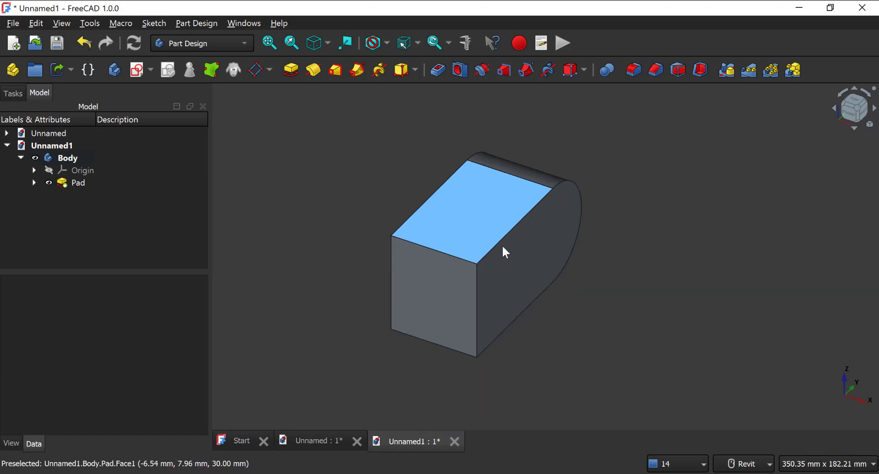
key(alt+Tab)
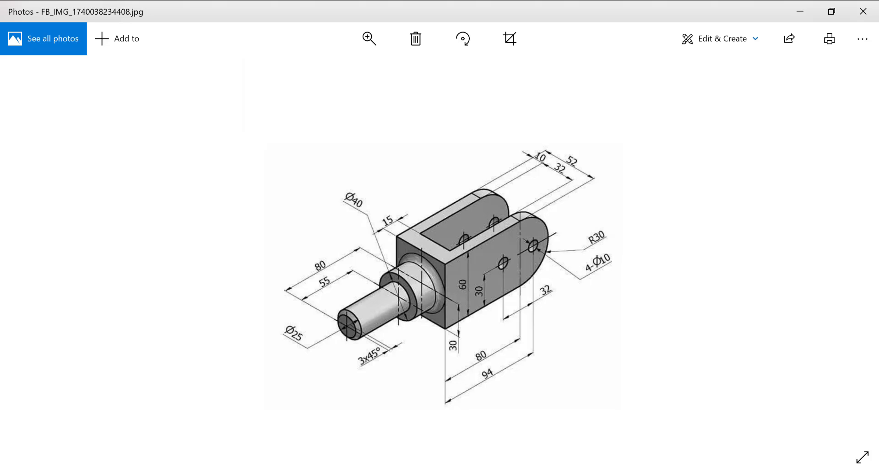
key(alt+Tab)
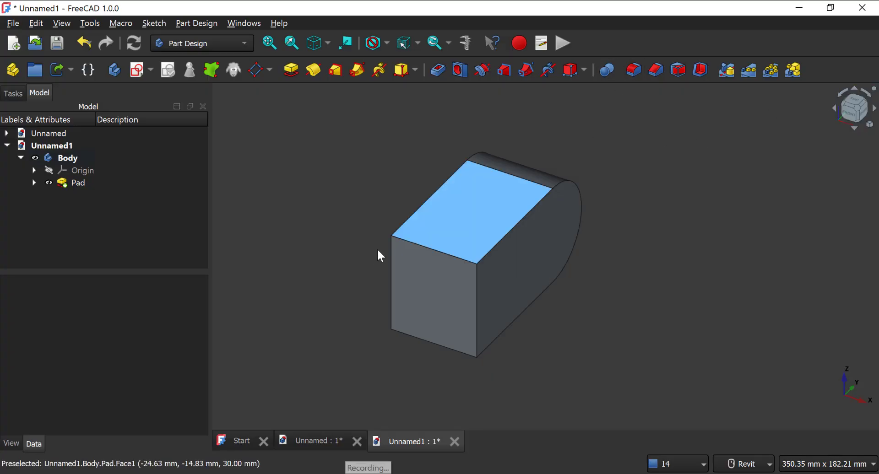
click(483, 218)
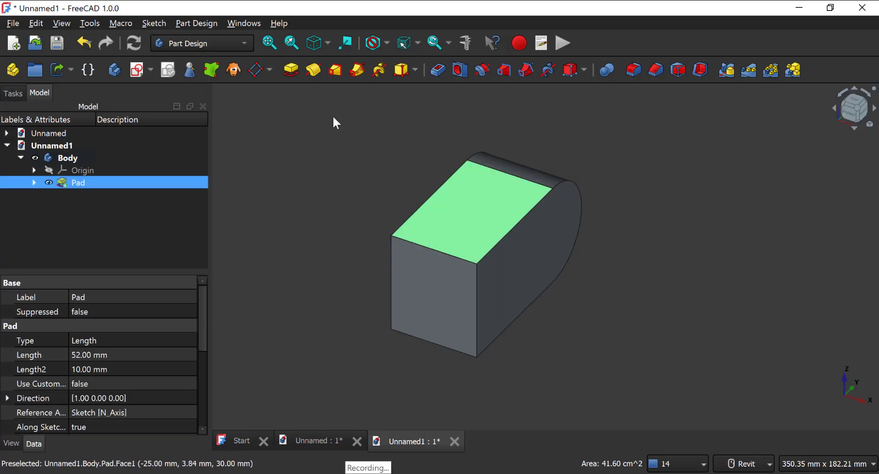
click(139, 70)
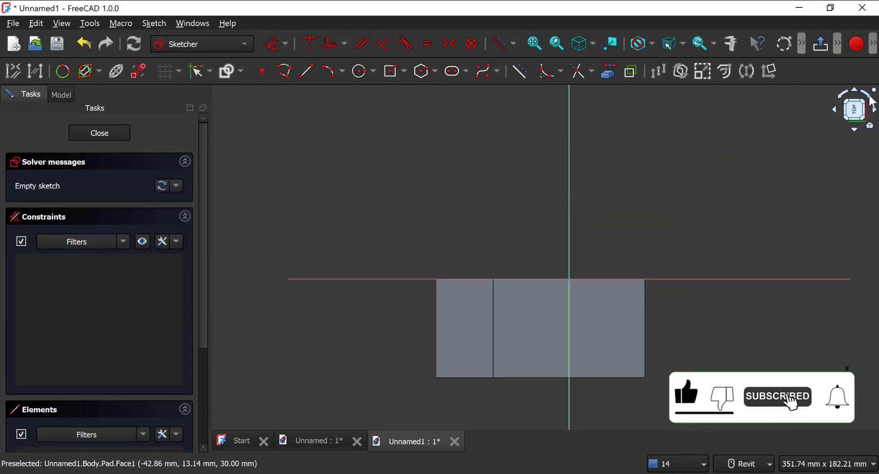
click(871, 100)
click(871, 100)
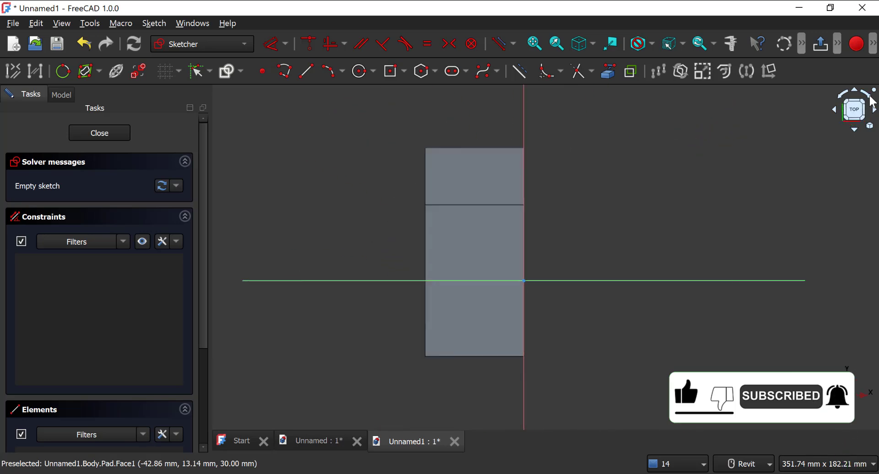
middle_drag(439, 150, 377, 149)
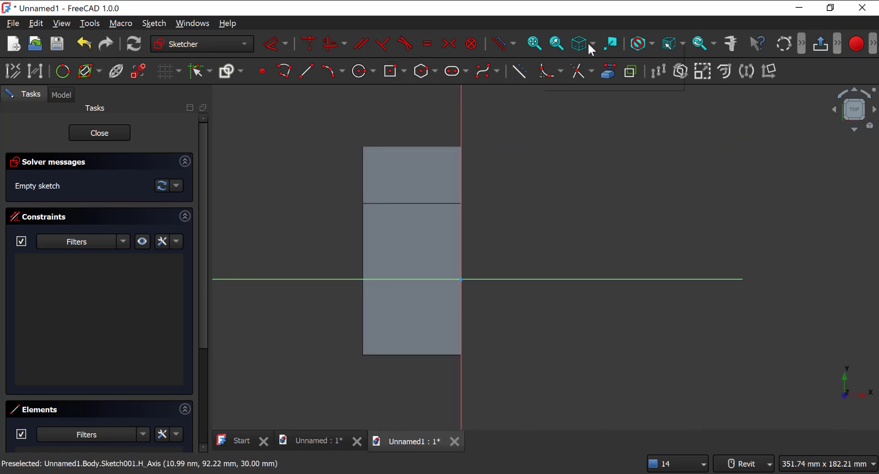
Step: Link the flat top face's edge beside the rounded end, its outer long edge and its rear edge as external geometry
click(608, 71)
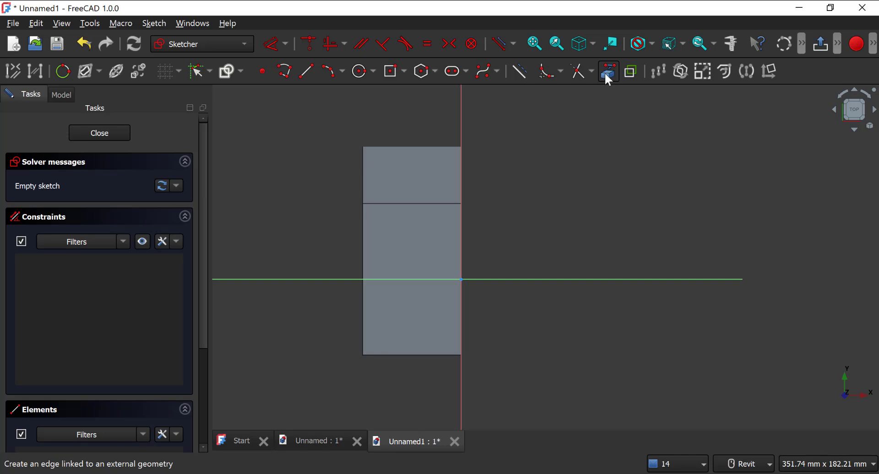
click(399, 204)
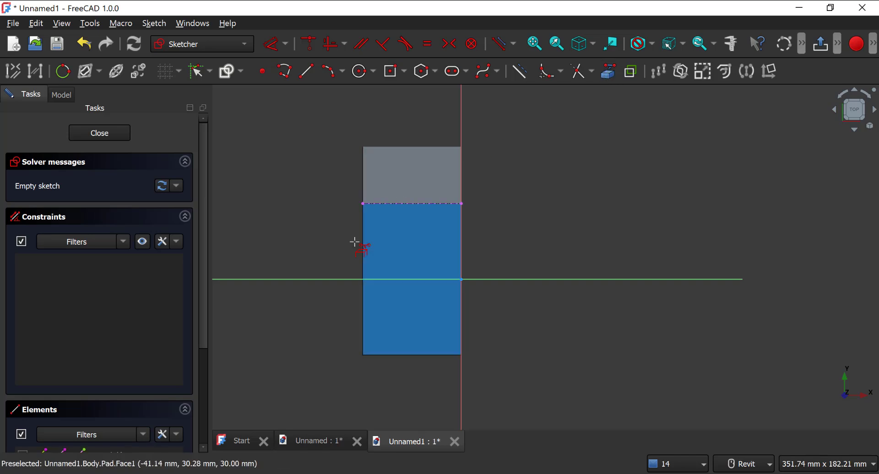
click(364, 252)
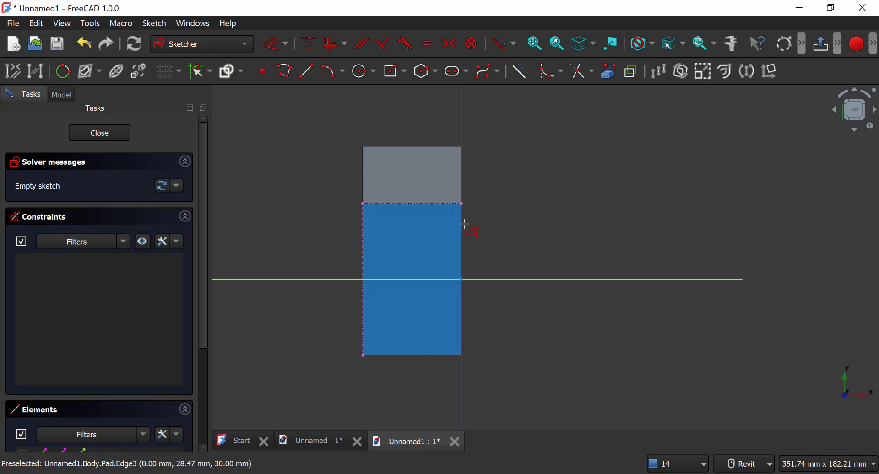
click(407, 355)
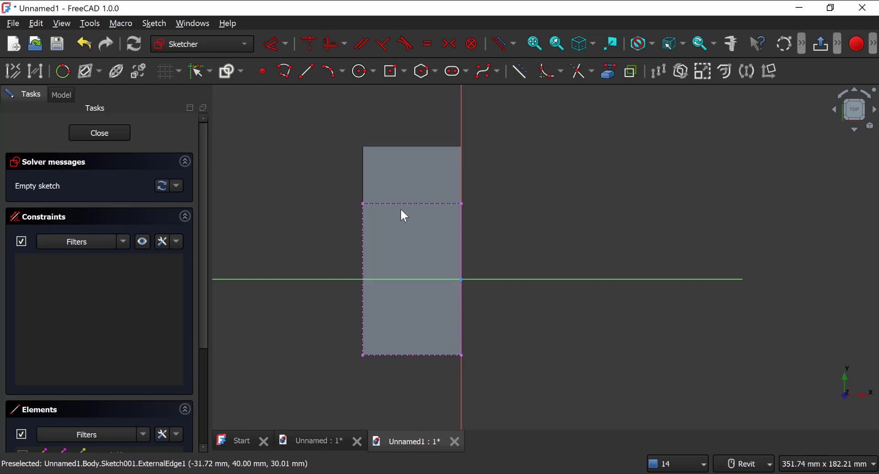
middle_drag(367, 170, 326, 143)
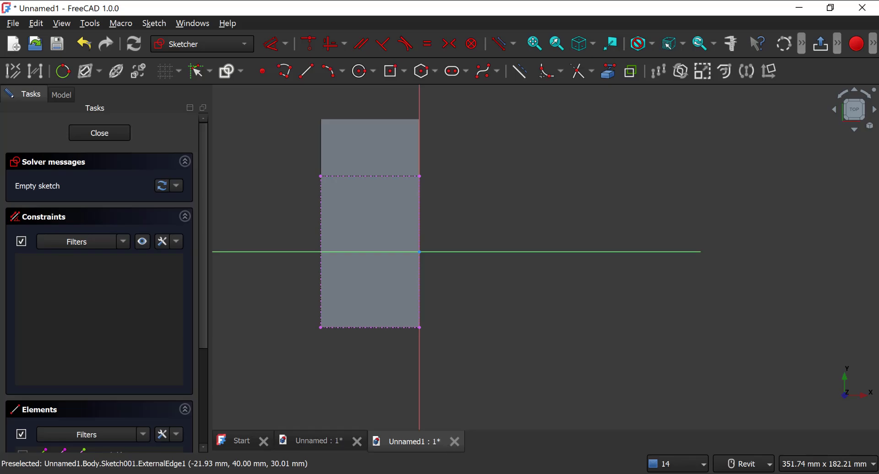
Step: Check the slot in the reference drawing and place a point at the midpoint of the linked edge beside the rounded end
key(alt+Tab)
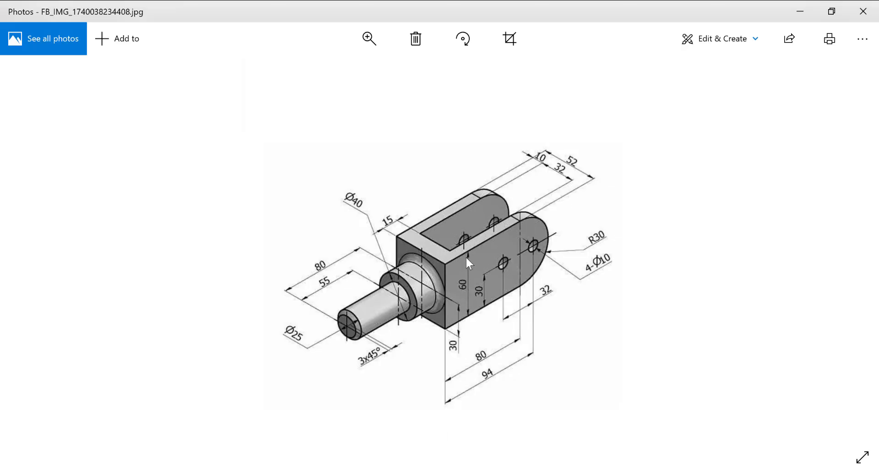
key(alt+Tab)
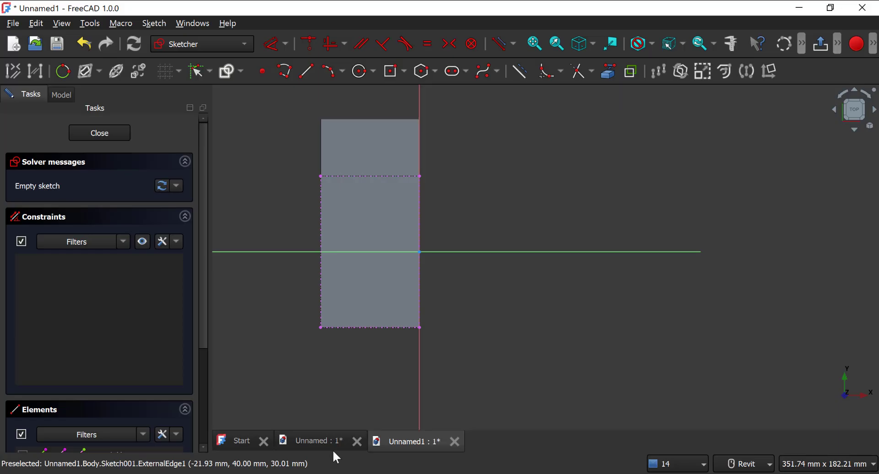
click(262, 70)
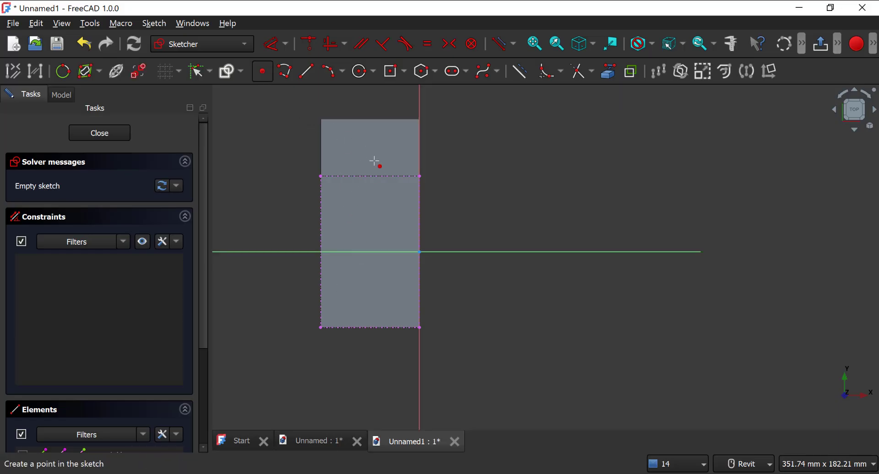
click(371, 176)
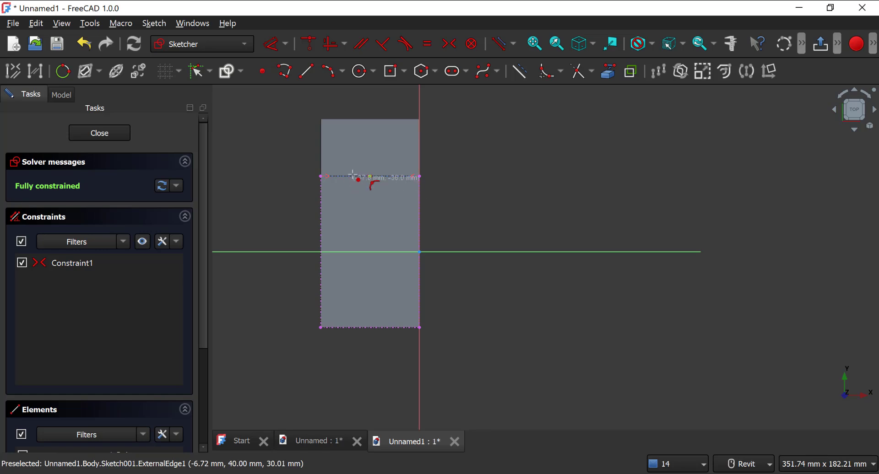
scroll(375, 180, up, 3)
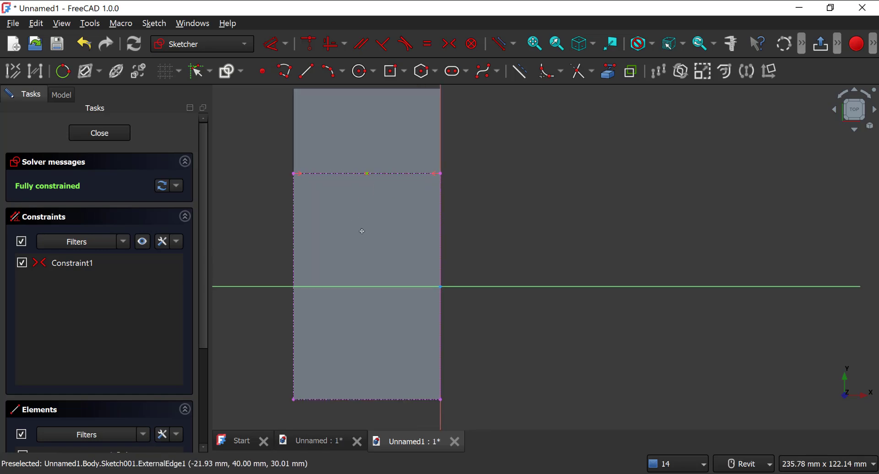
middle_drag(361, 231, 387, 282)
middle_drag(384, 198, 365, 162)
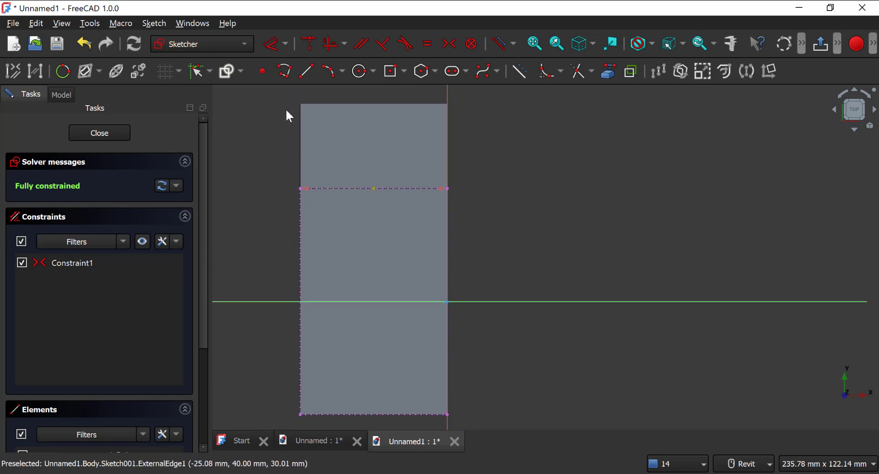
click(308, 70)
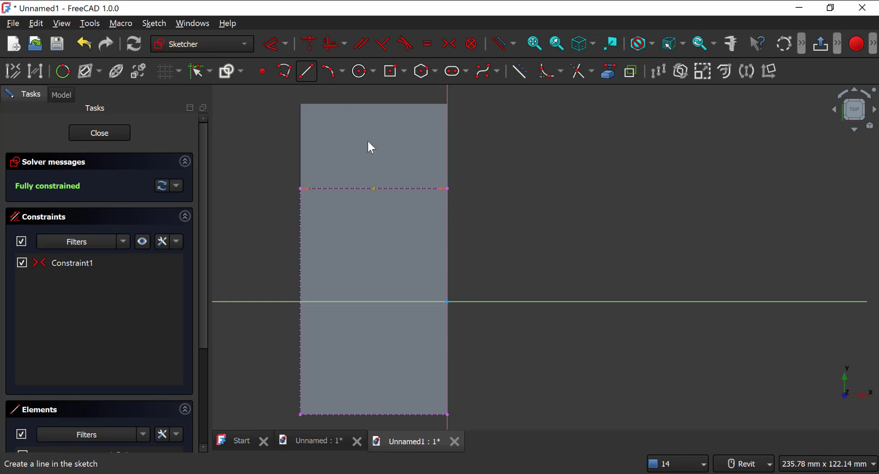
click(375, 188)
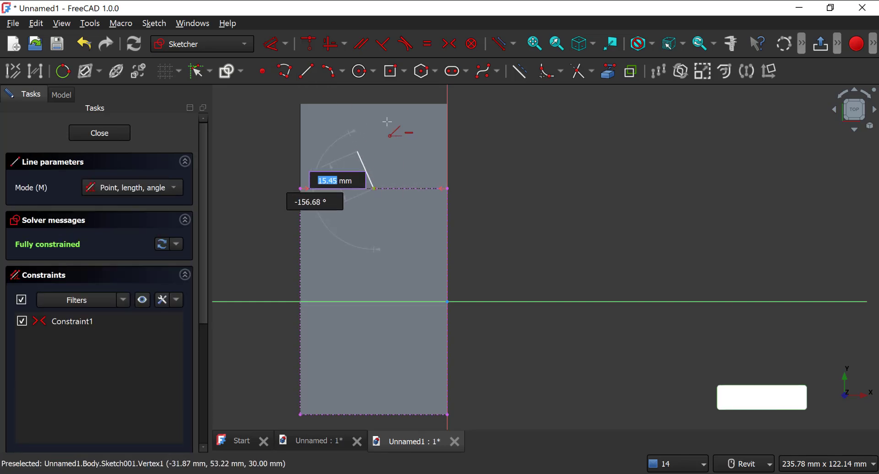
click(374, 97)
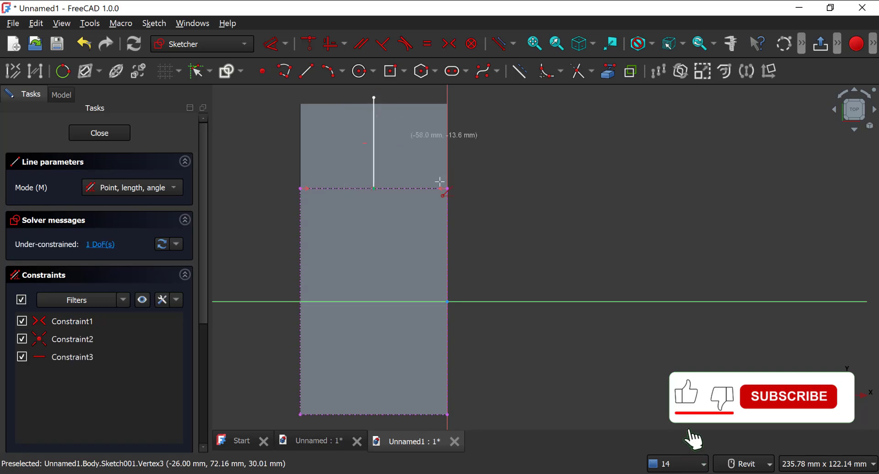
key(ctrl+z)
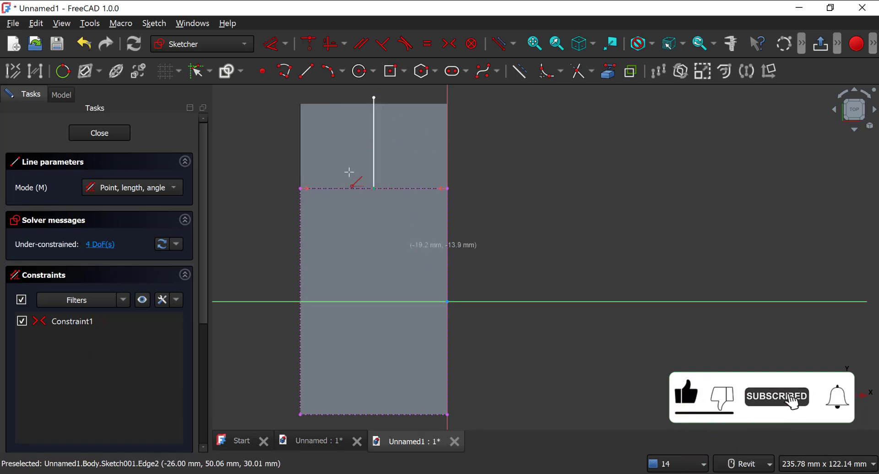
key(ctrl+z)
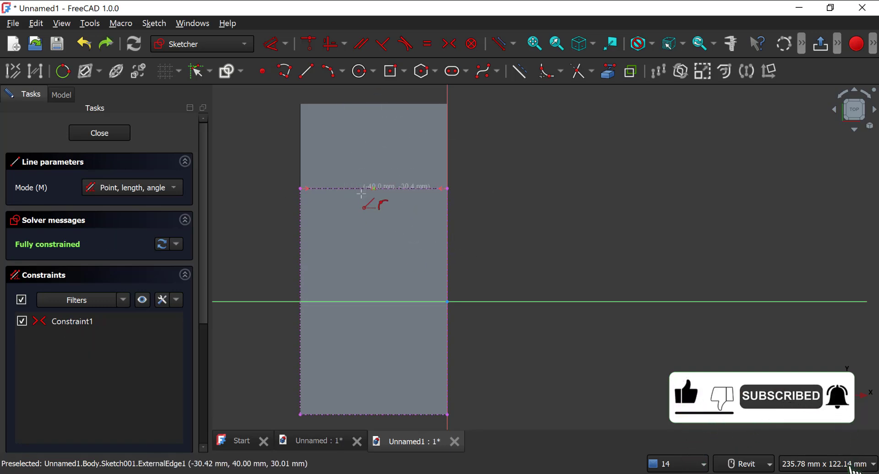
Step: Draw a free line about 53 mm long crossing the linked edge near its midpoint
click(376, 269)
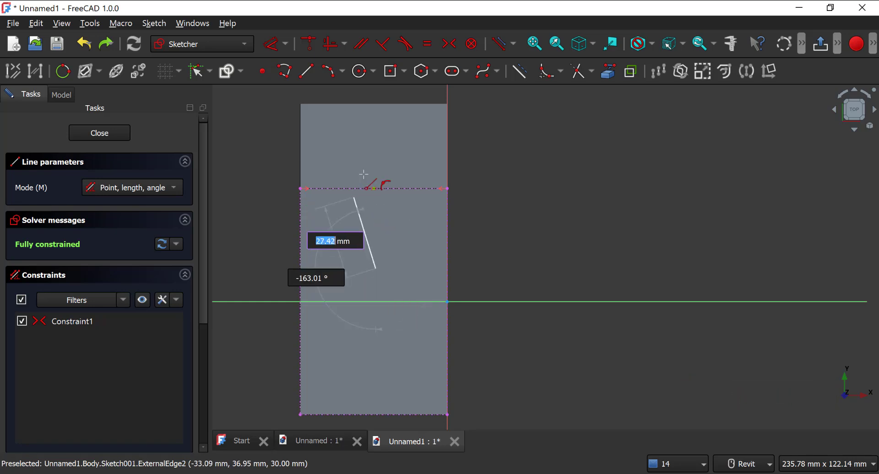
click(371, 117)
key(Escape)
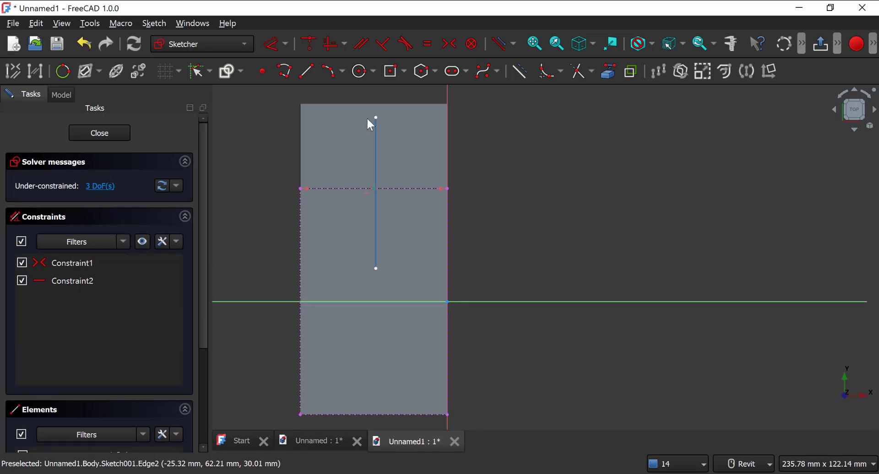
Step: Try to align the free line and make it coincident with the edge's midpoint, and delete the line
click(376, 147)
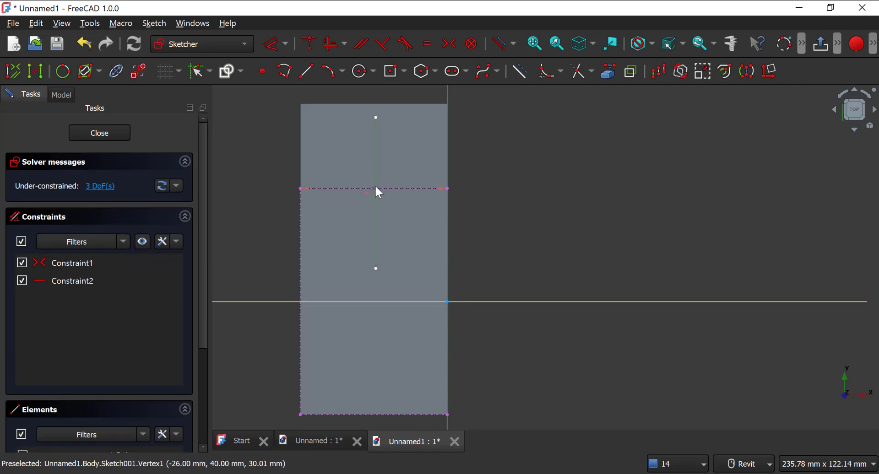
click(333, 44)
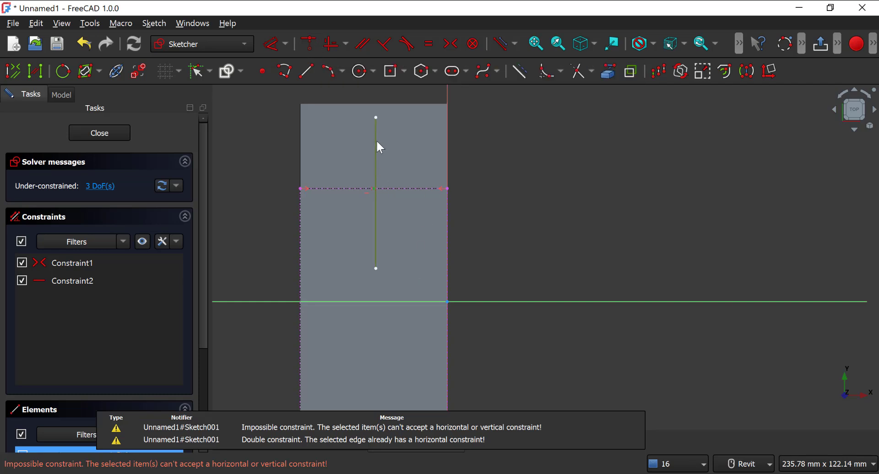
drag(376, 140, 378, 139)
click(373, 187)
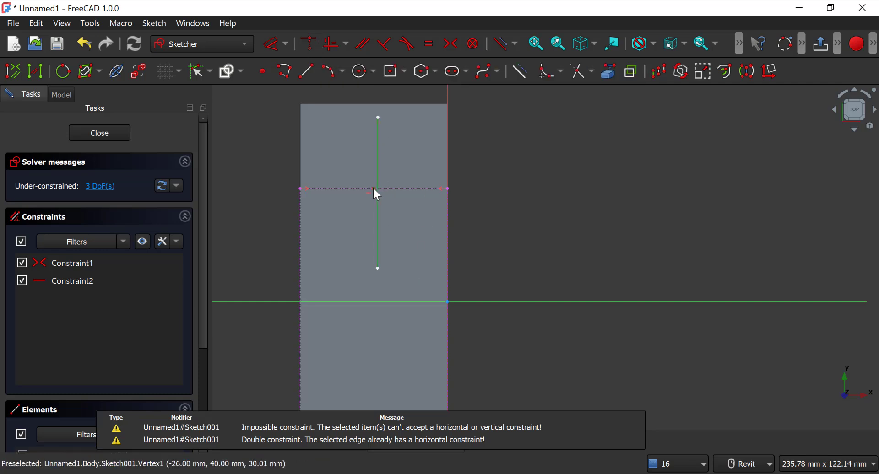
click(315, 43)
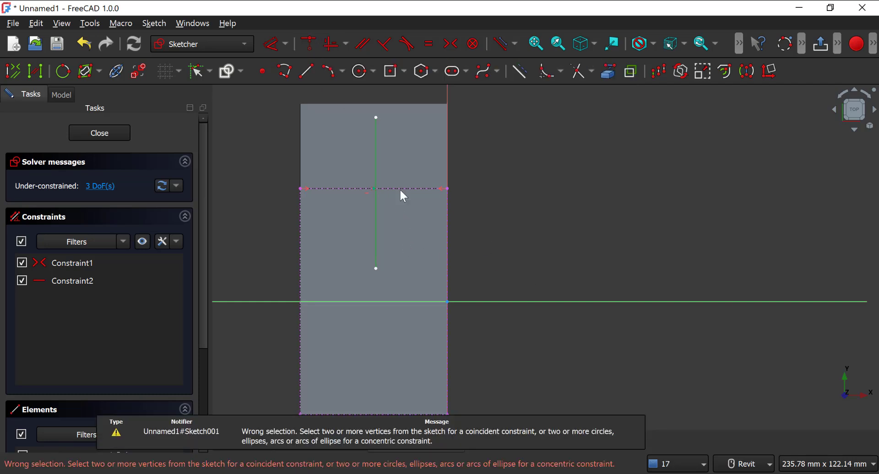
drag(373, 151, 373, 152)
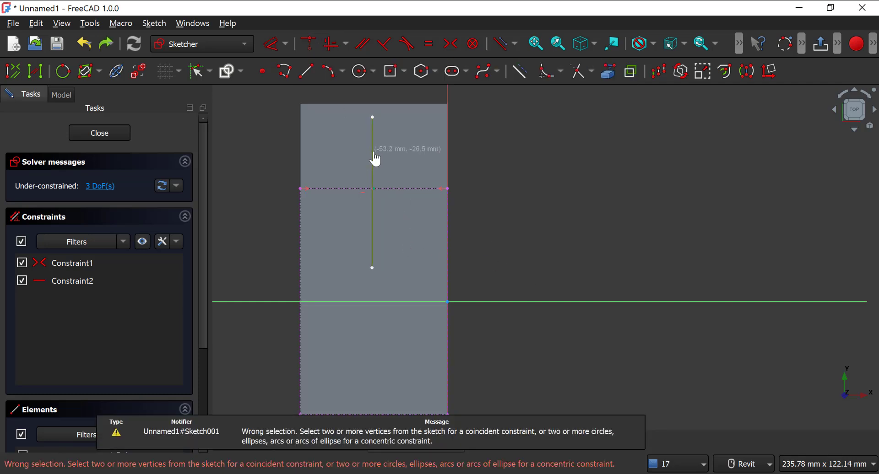
mouse_move(377, 184)
mouse_down()
mouse_move(372, 238)
mouse_move(364, 170)
mouse_move(375, 153)
mouse_up()
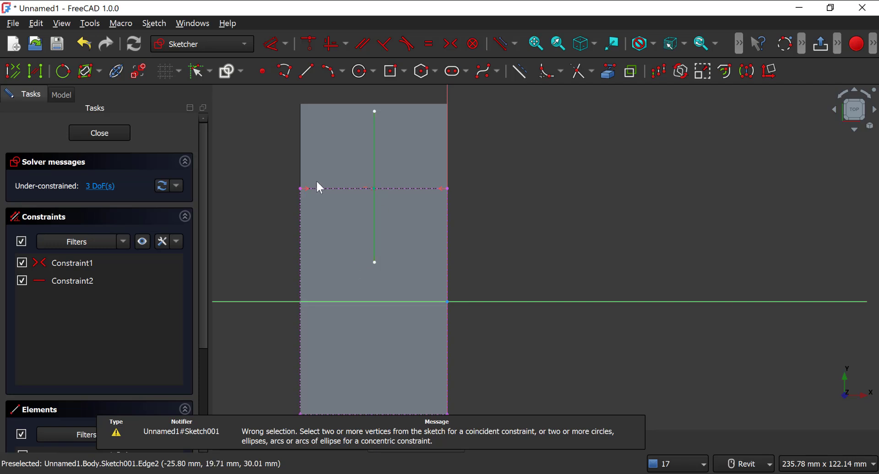
key(Delete)
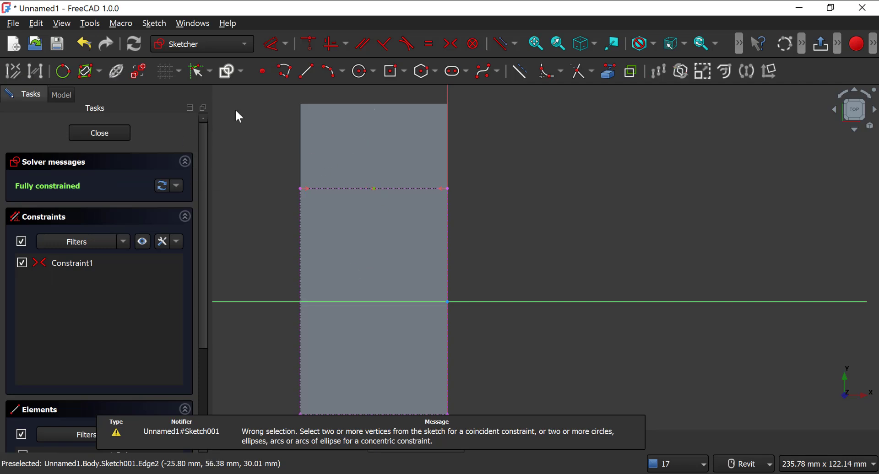
Step: Draw a construction line about 36 mm long from the linked edge's midpoint past the rounded end, and turn construction mode off
click(307, 71)
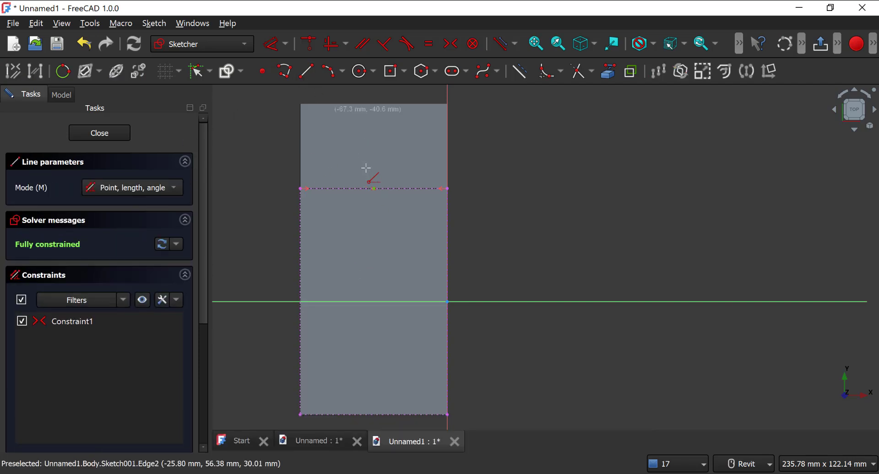
click(525, 73)
click(374, 189)
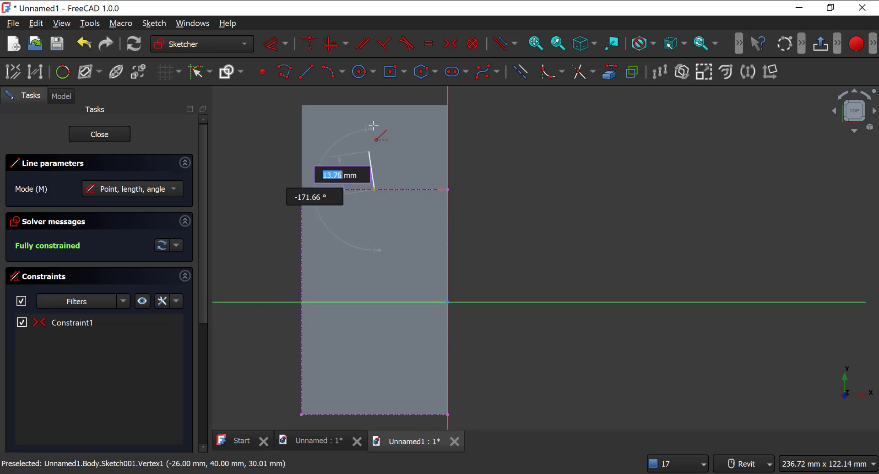
middle_drag(372, 119, 379, 213)
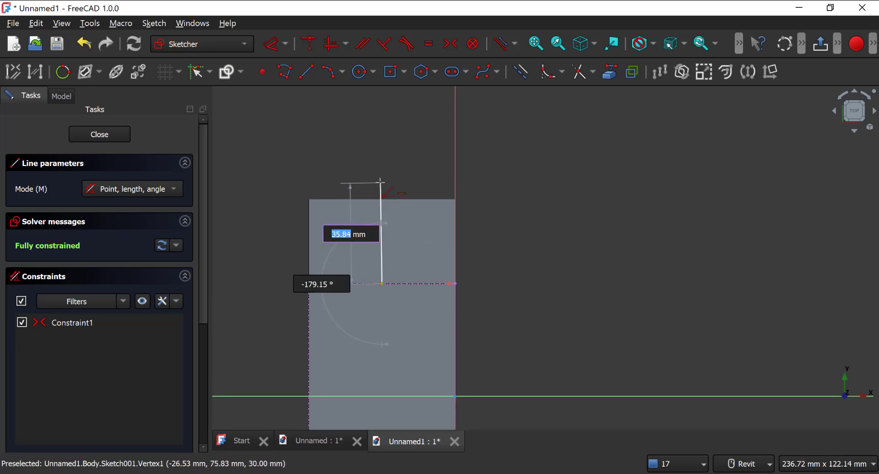
click(382, 182)
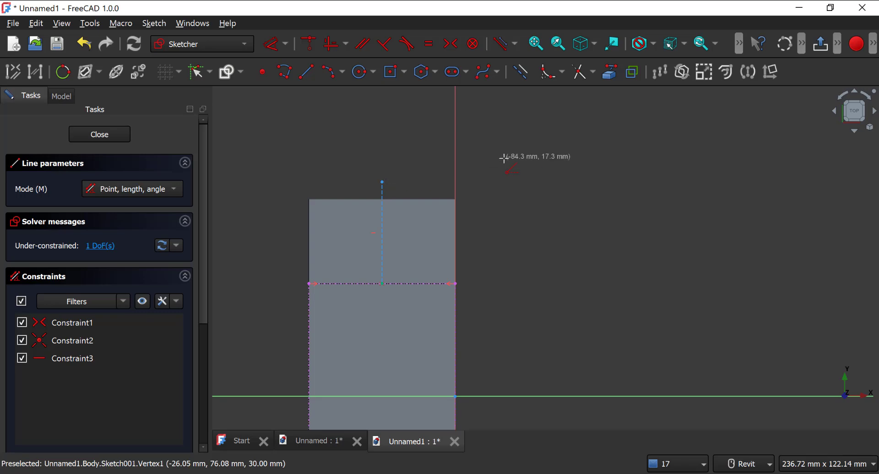
key(Escape)
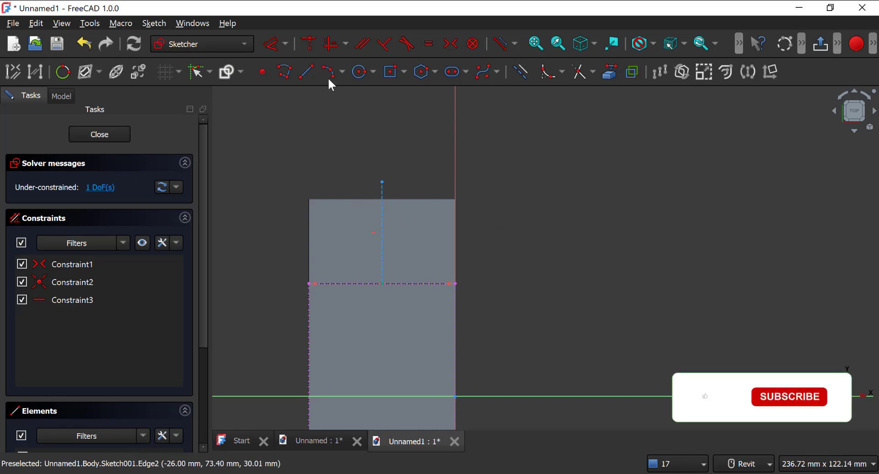
click(522, 67)
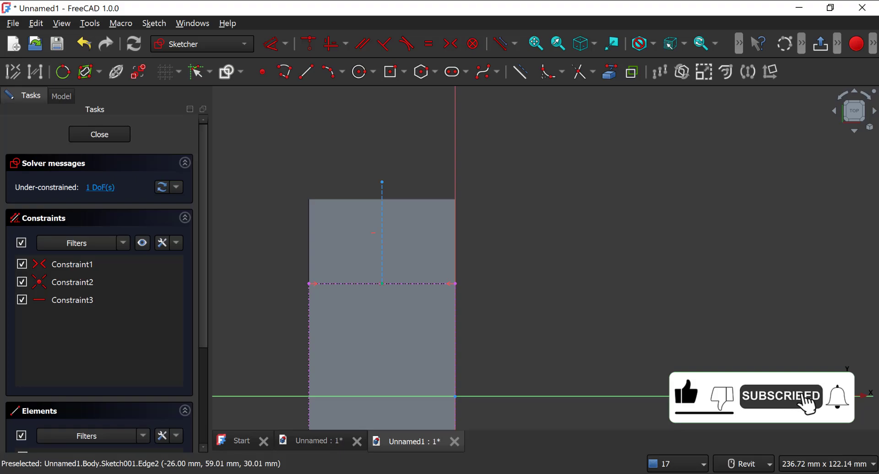
Step: Check the slot's dimensions in the reference drawing
key(alt+Tab)
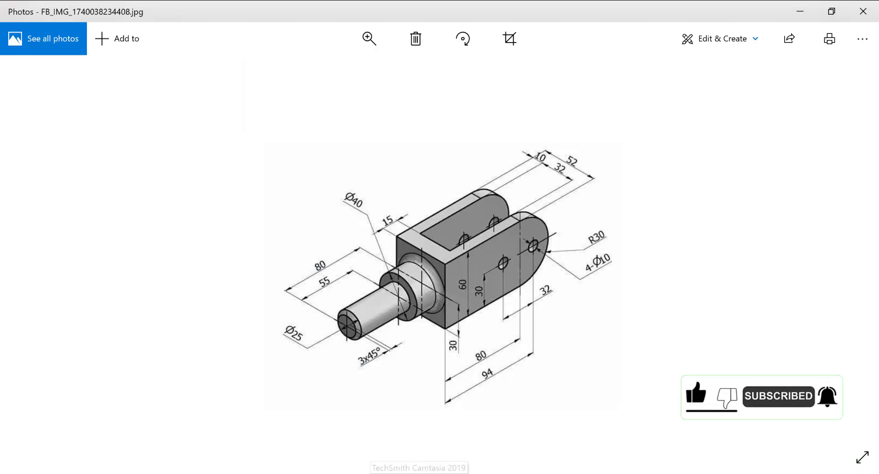
key(alt+Tab)
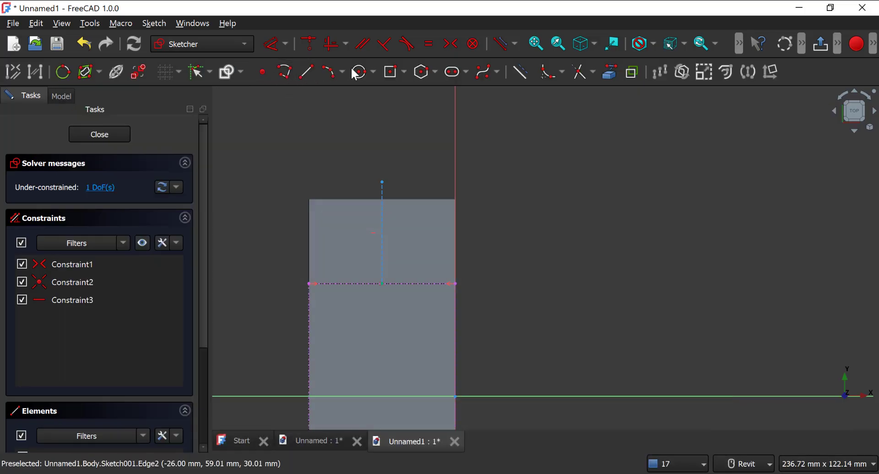
click(389, 73)
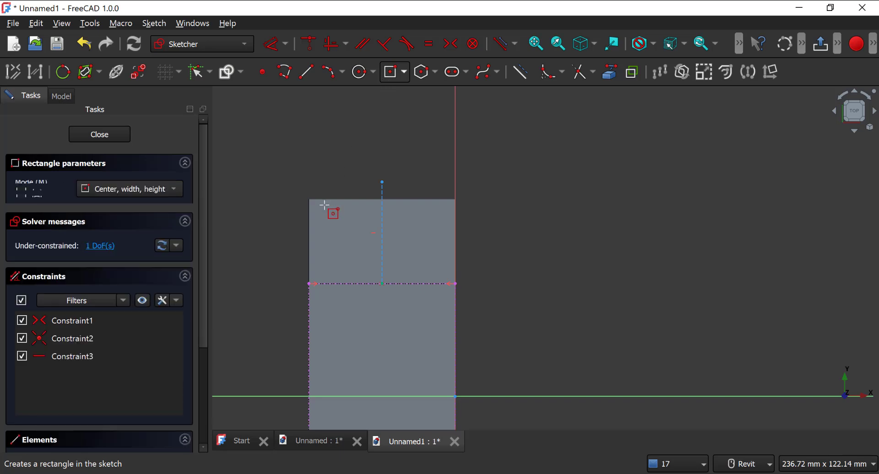
click(336, 171)
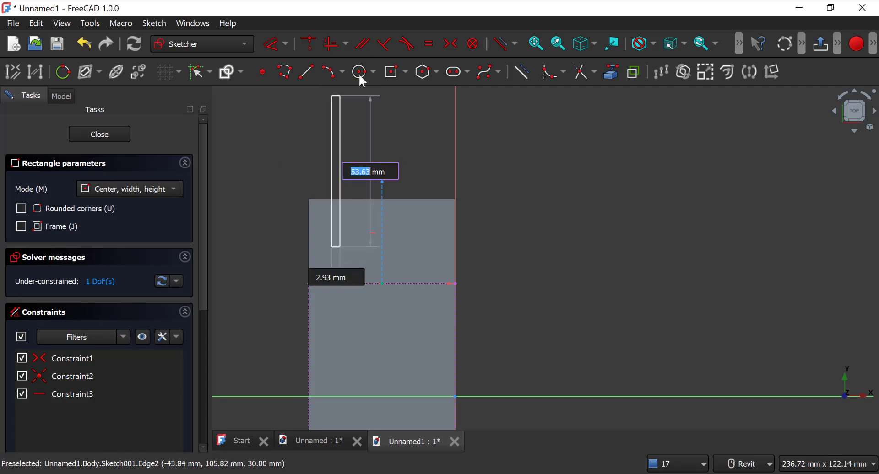
right_click(335, 118)
Step: Sketch a corner rectangle about 26 mm wide and 89 mm long around the construction line, running from past the rounded end into the body
click(403, 72)
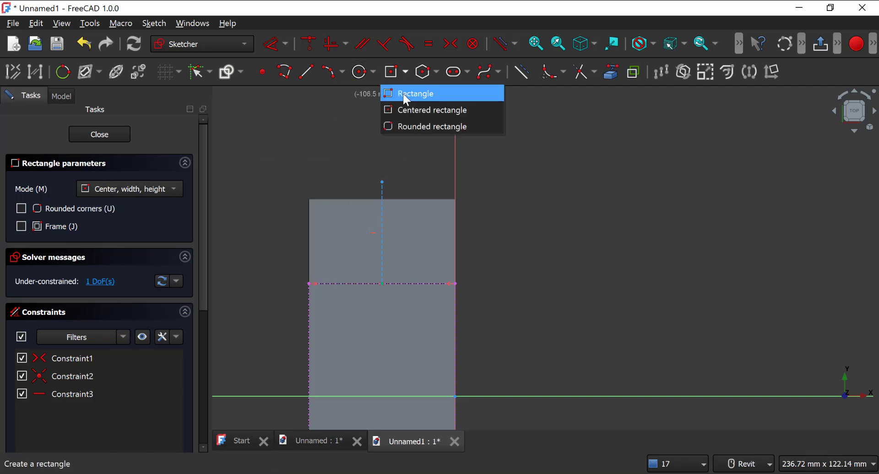
click(408, 94)
click(345, 166)
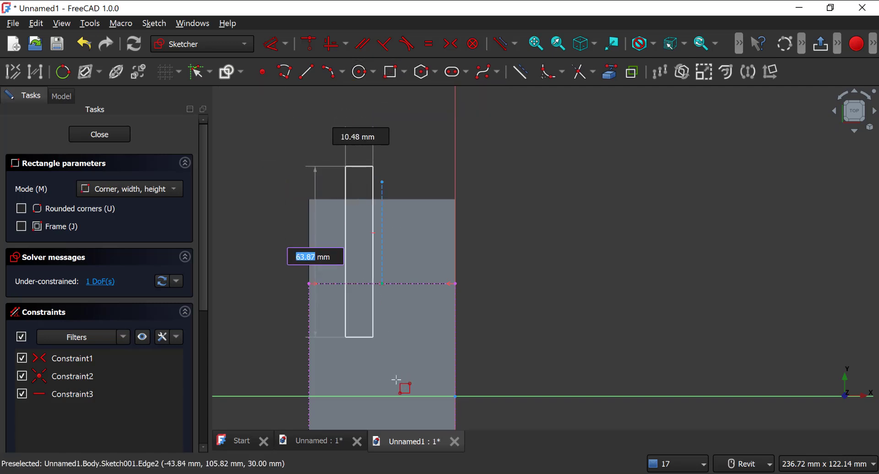
click(420, 417)
right_click(376, 192)
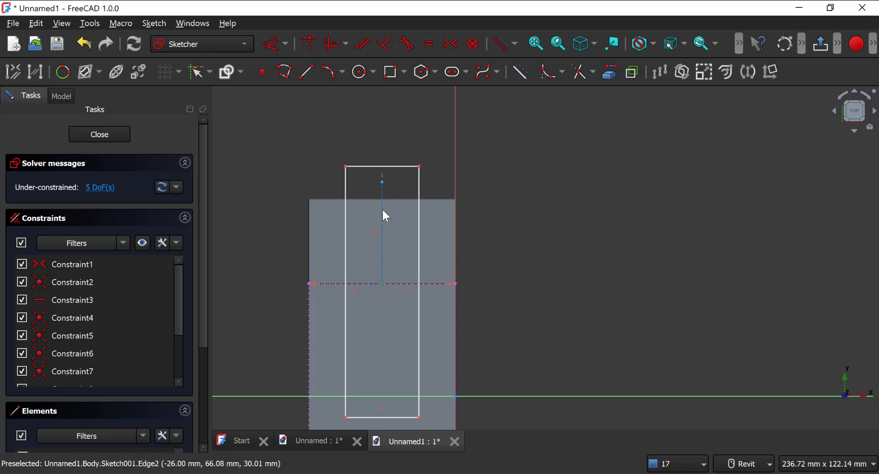
Step: Make the rectangle's two outer corners symmetric about the construction line's free end and narrow the rectangle slightly
click(418, 167)
click(346, 166)
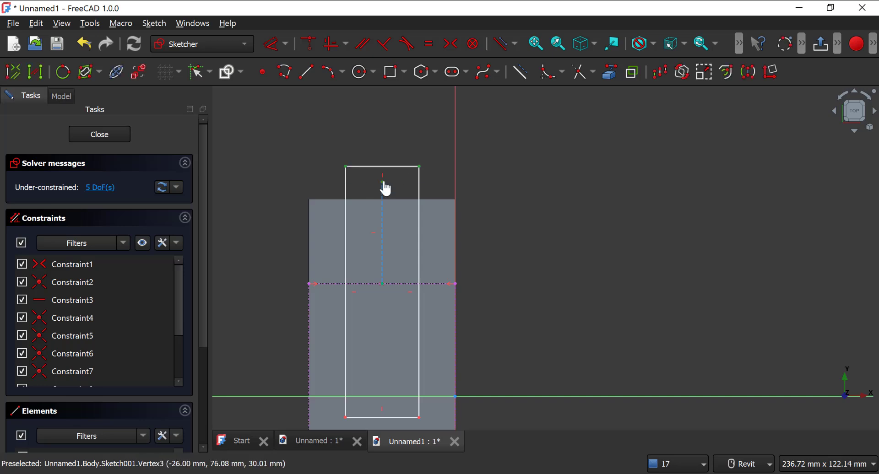
click(450, 43)
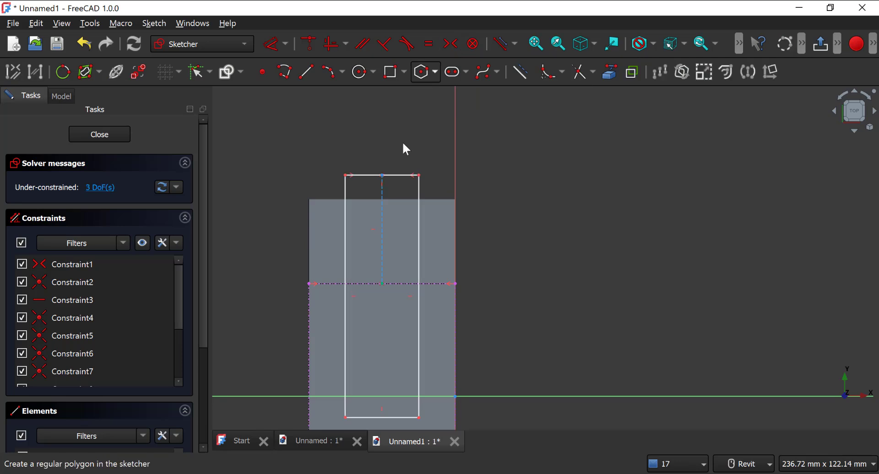
mouse_move(419, 219)
mouse_down()
mouse_move(384, 225)
mouse_move(424, 225)
mouse_move(417, 225)
mouse_up()
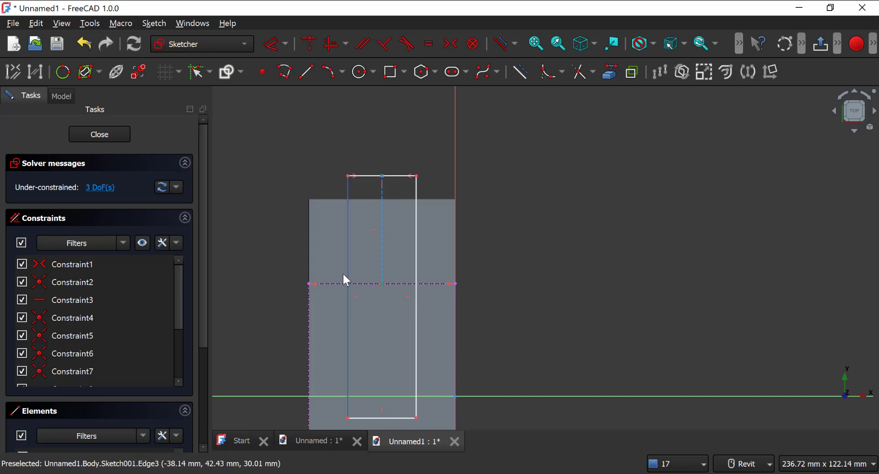
Step: Constrain the distance between the slot rectangle's inner short edge and the body's flat end edge to 15 mm
middle_drag(342, 271, 339, 189)
middle_drag(370, 257, 370, 167)
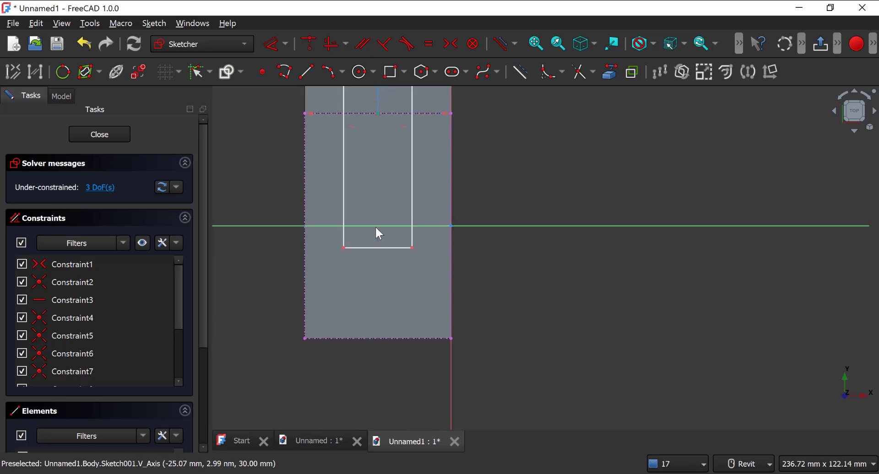
key(alt+Tab)
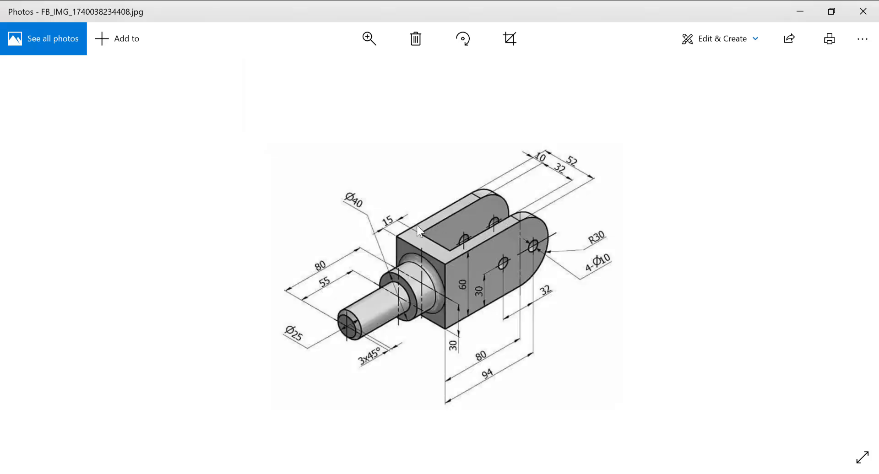
key(alt+Tab)
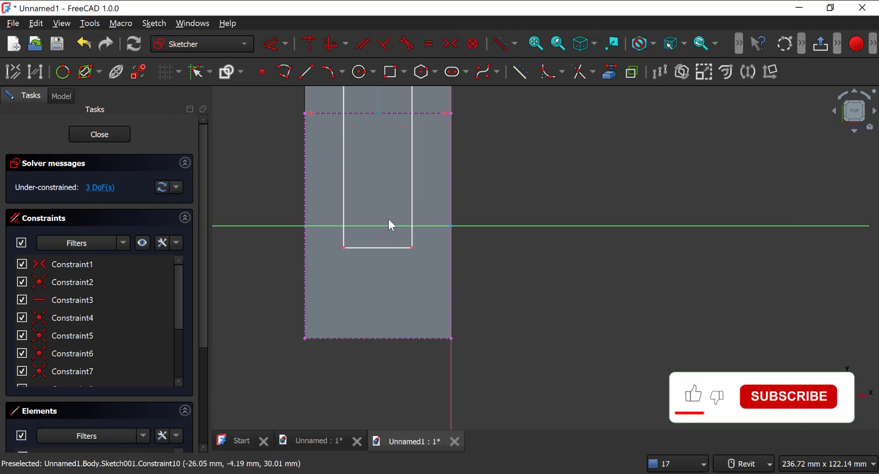
click(373, 247)
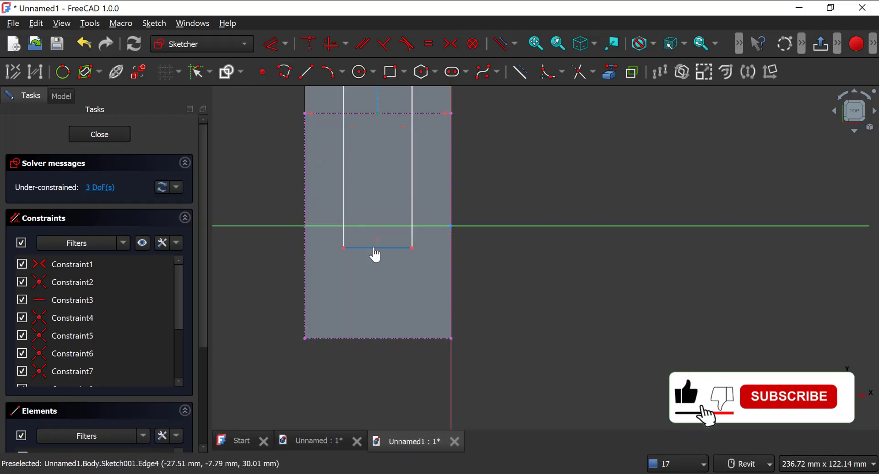
click(375, 339)
click(274, 44)
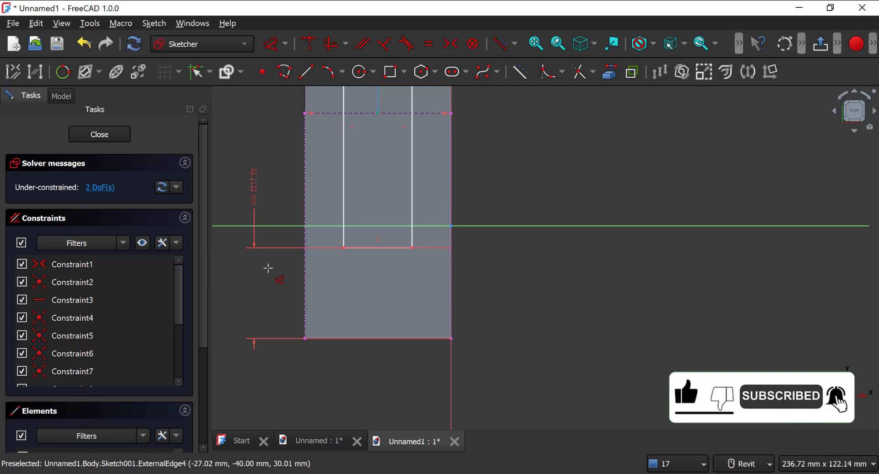
click(271, 298)
text(15)
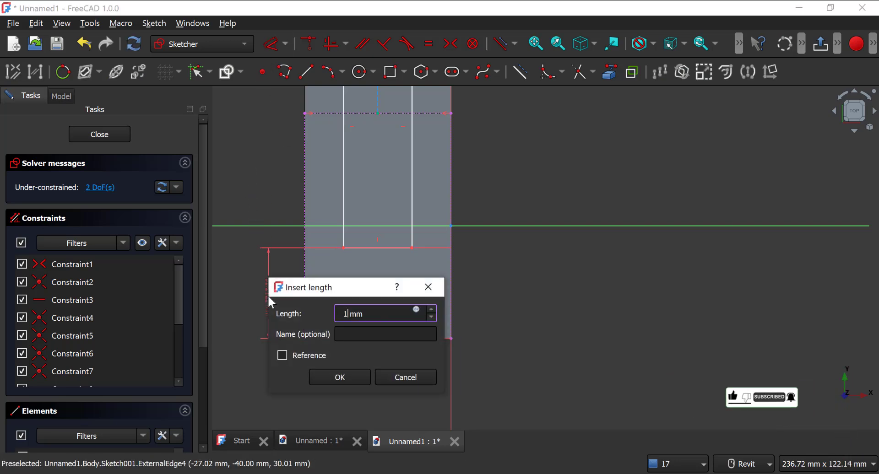
key(Return)
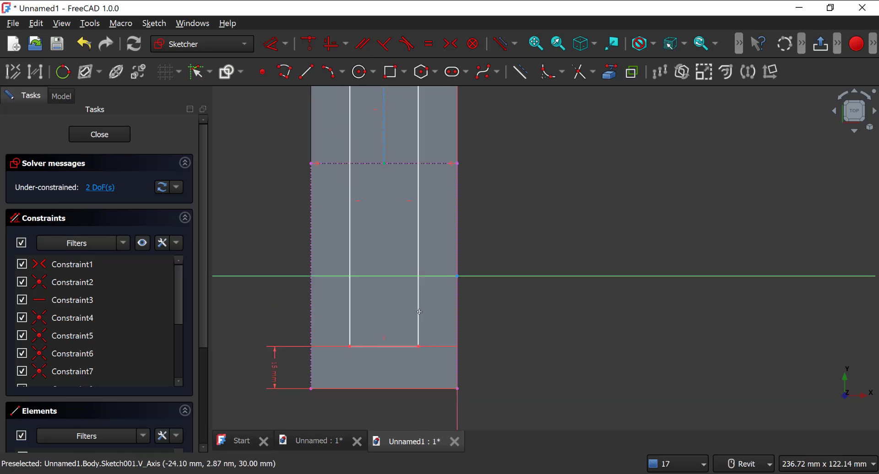
Step: Constrain the distance between the slot rectangle's long side and the body's adjacent outer edge to 10 mm, checking the reference drawing
click(362, 174)
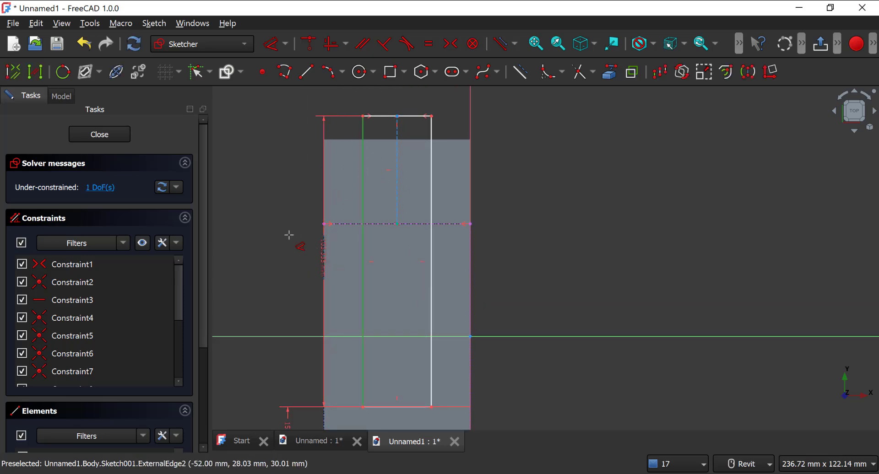
click(323, 258)
click(293, 124)
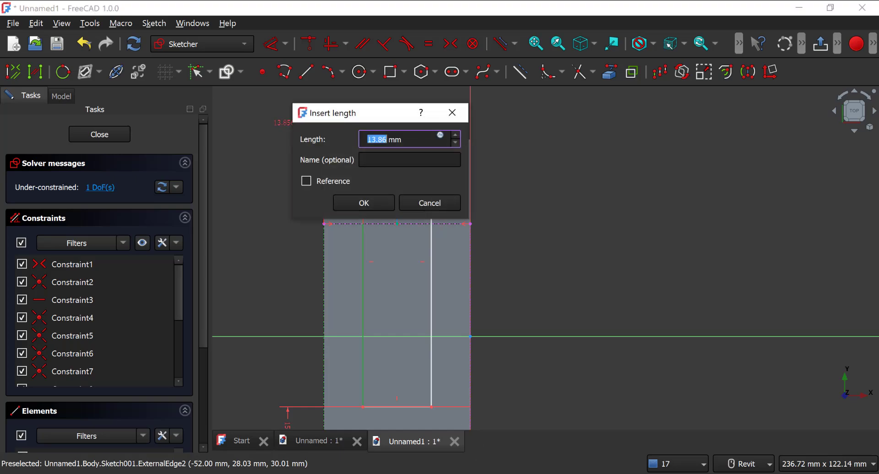
key(alt+Tab)
key(alt+Tab)
key(alt+Tab)
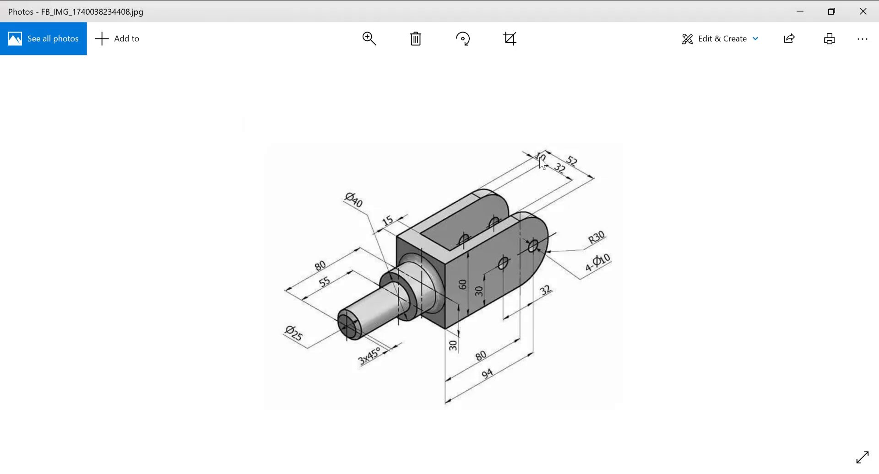
key(alt+Tab)
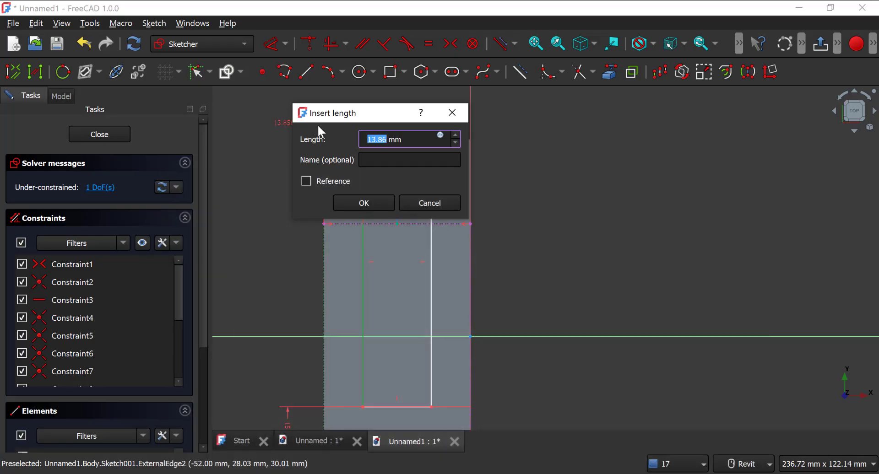
text(10)
key(Return)
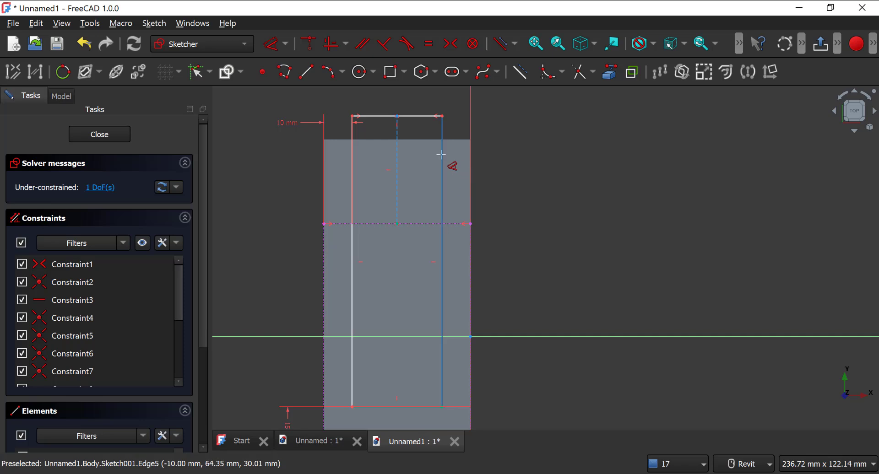
Step: Set the slot rectangle's length to 100 mm and close the sketch
click(440, 200)
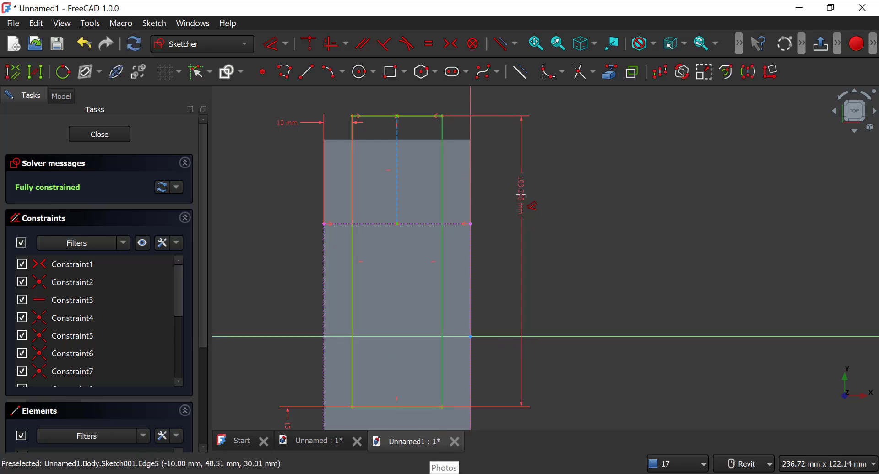
click(521, 195)
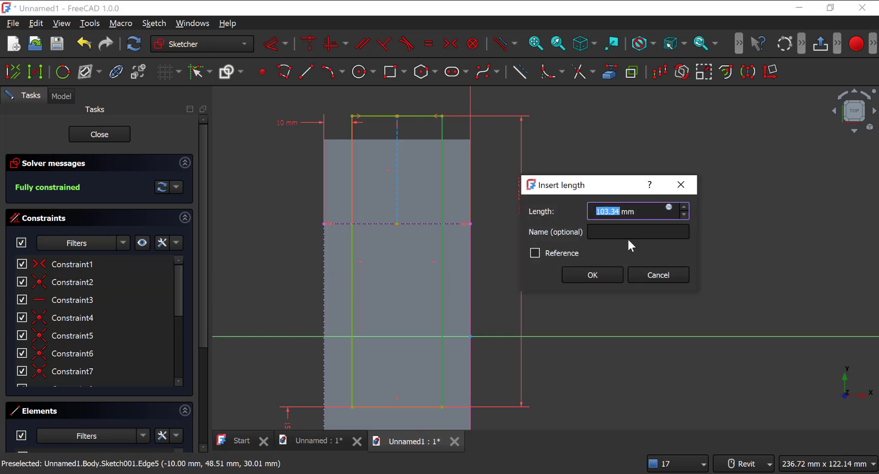
text(100)
key(Return)
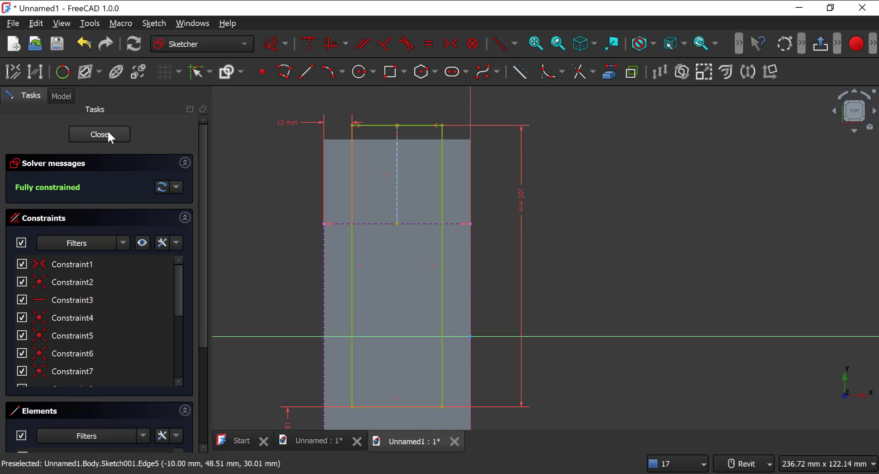
key(Escape)
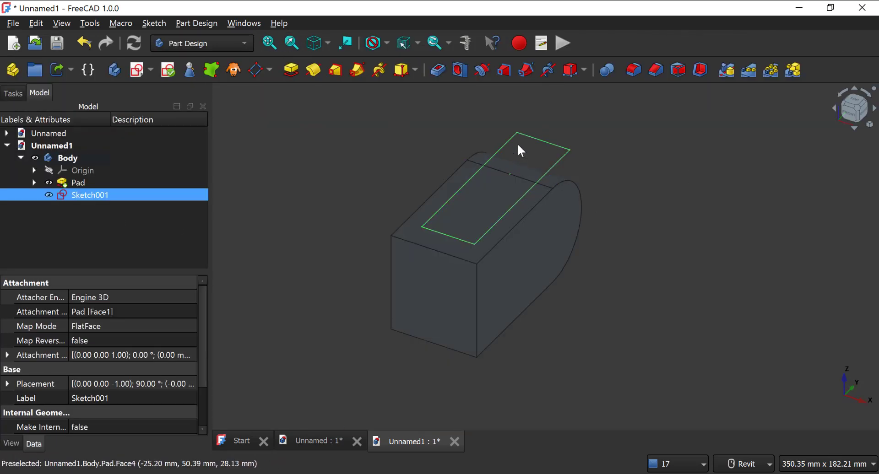
Step: Cut the slot sketch through the whole body with a Through all pocket to form the fork's two arms
key(alt+Tab)
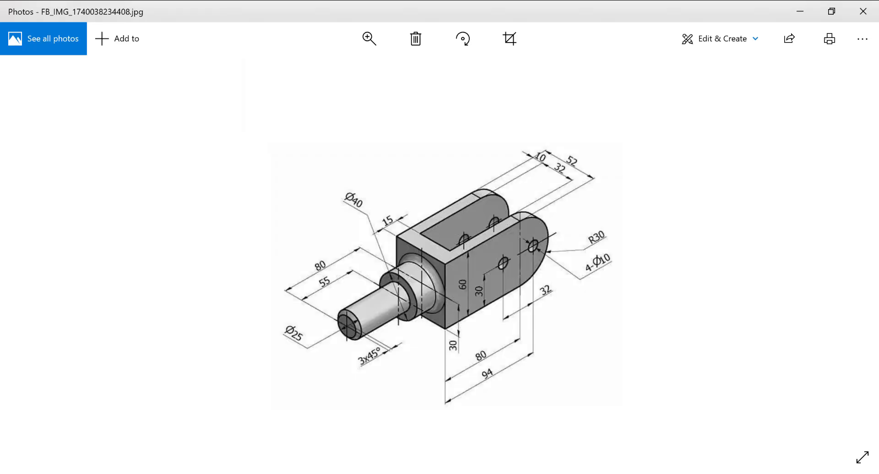
key(alt+Tab)
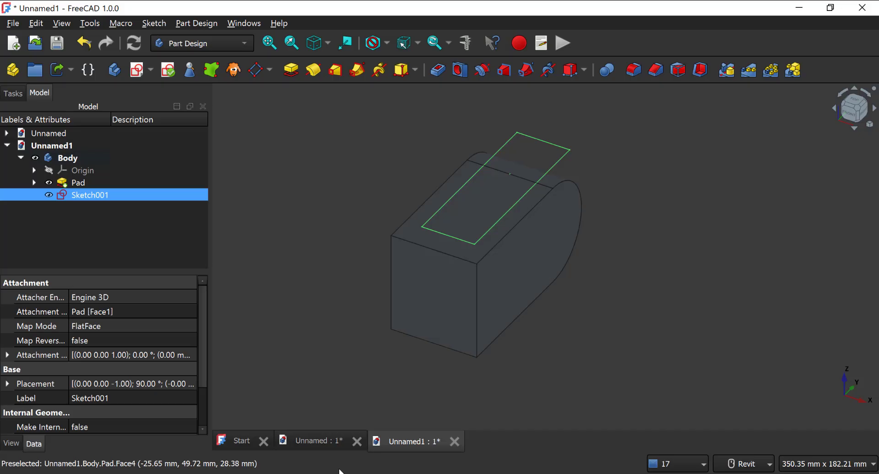
click(438, 70)
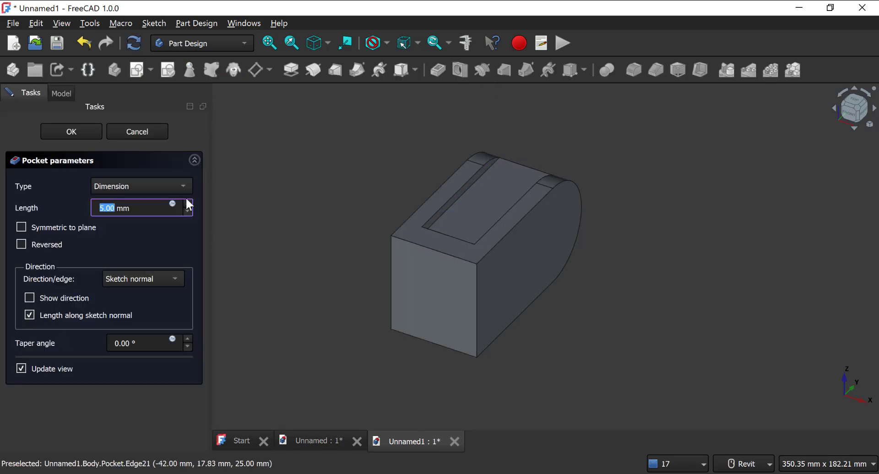
click(132, 185)
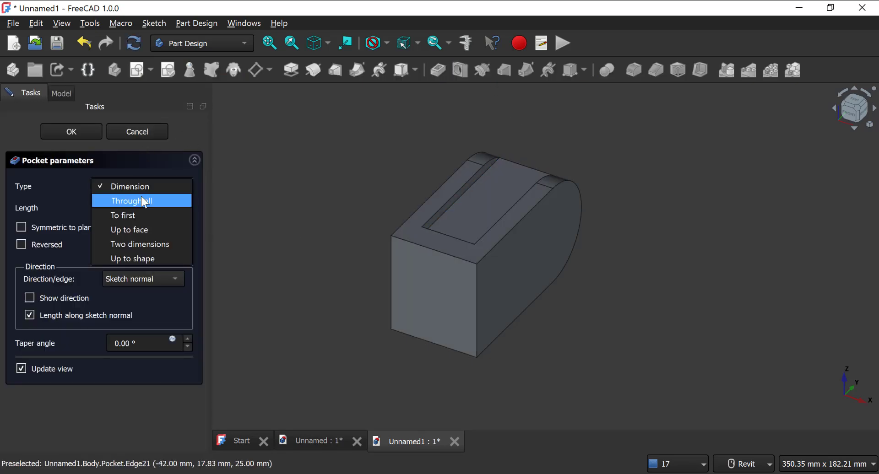
click(143, 197)
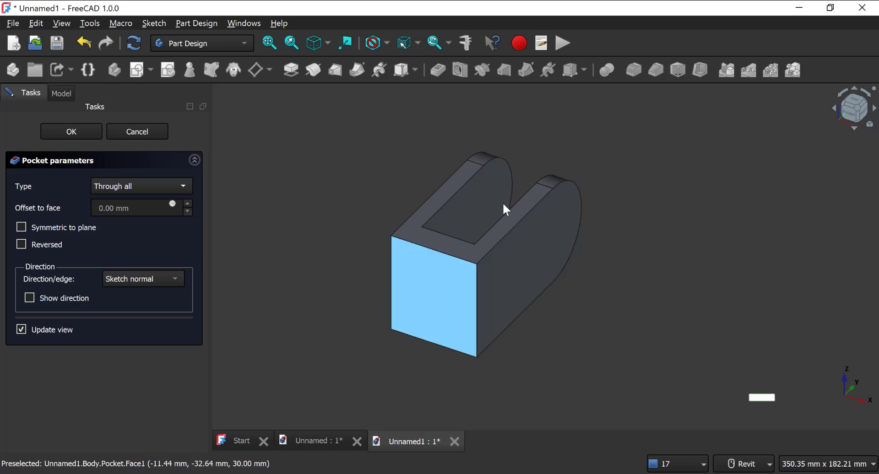
middle_drag(520, 259, 448, 272)
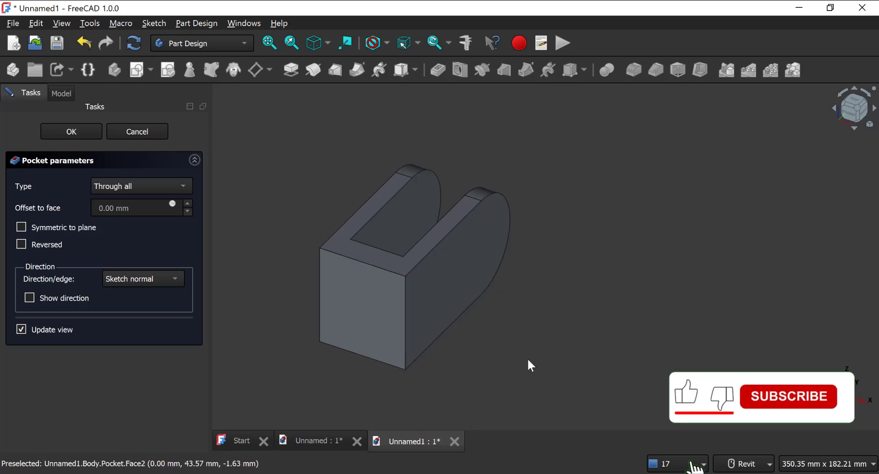
click(82, 134)
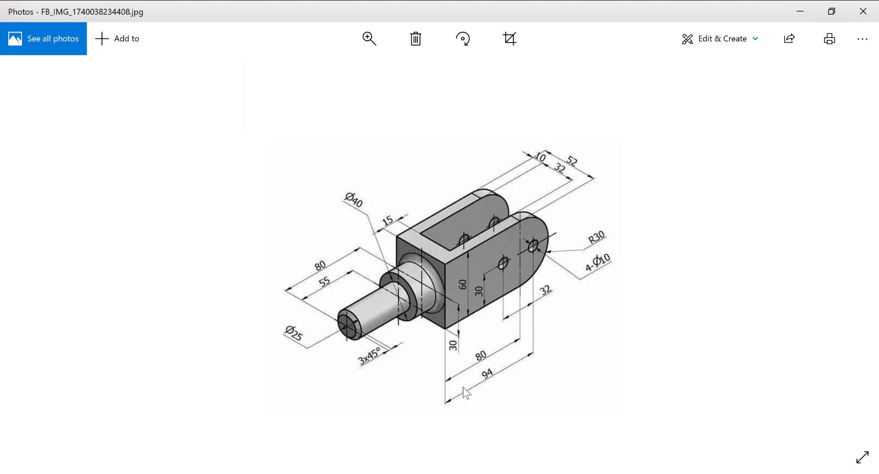
Step: Create a sketch on the fork arm's outer side face and link the face's straight edges and rounded end as external geometry
key(alt+Tab)
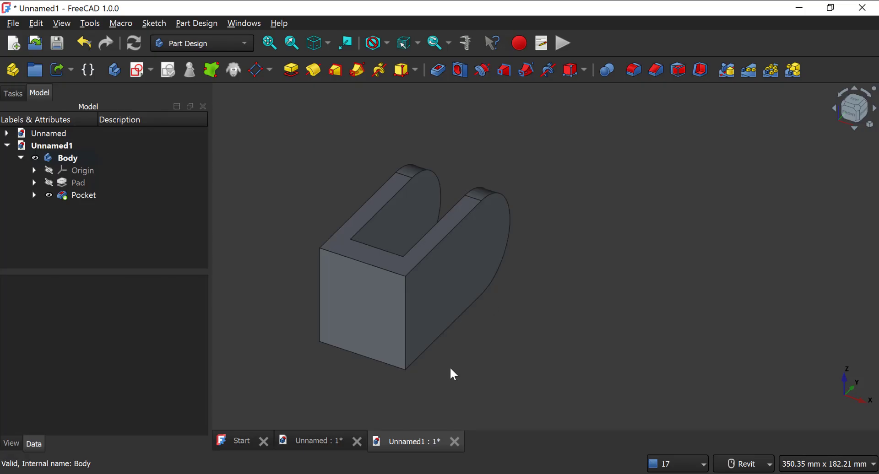
click(457, 264)
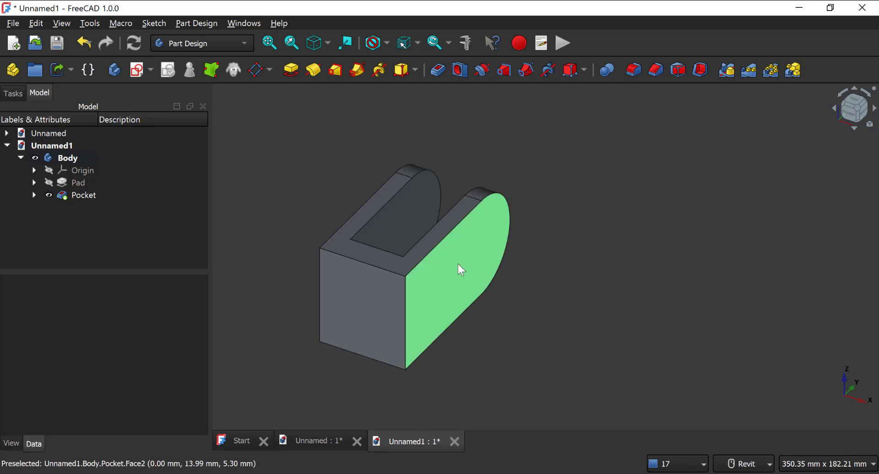
click(140, 72)
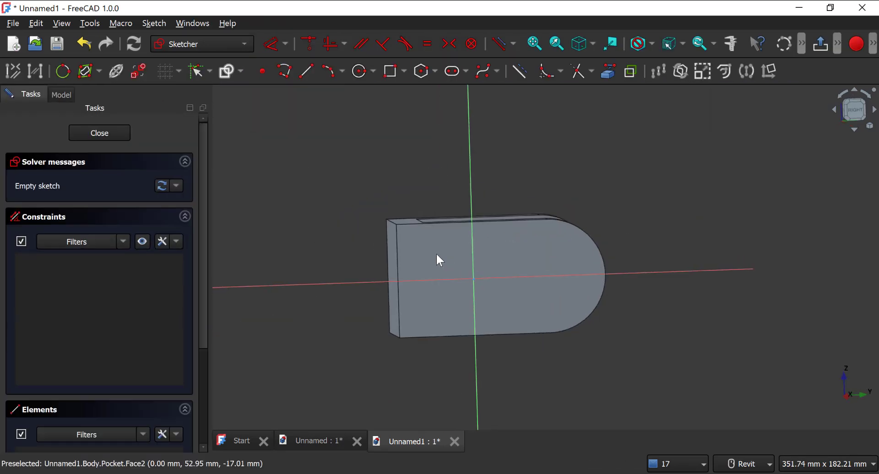
middle_drag(518, 133, 467, 124)
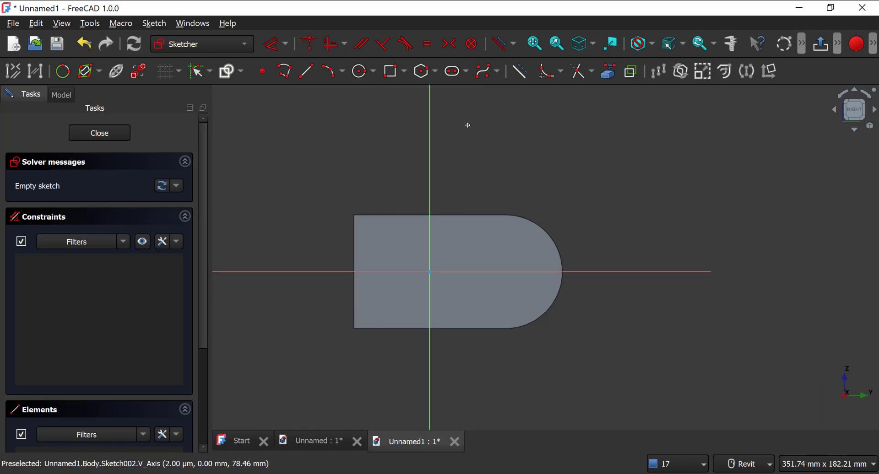
click(608, 78)
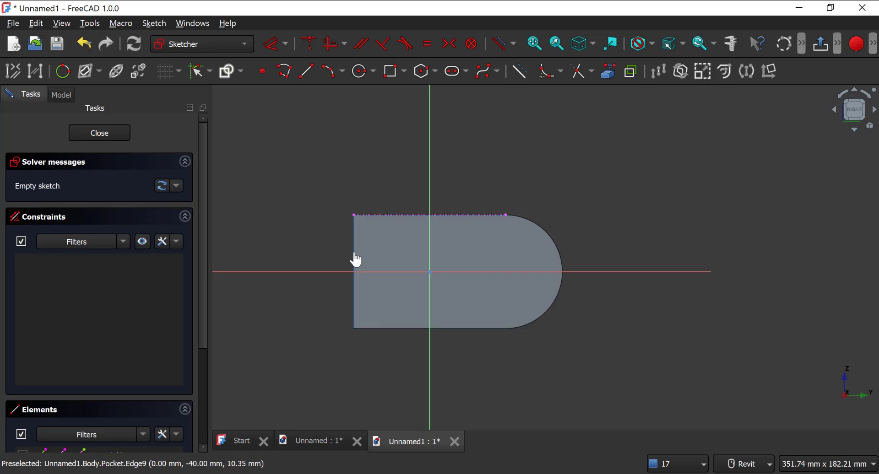
click(561, 255)
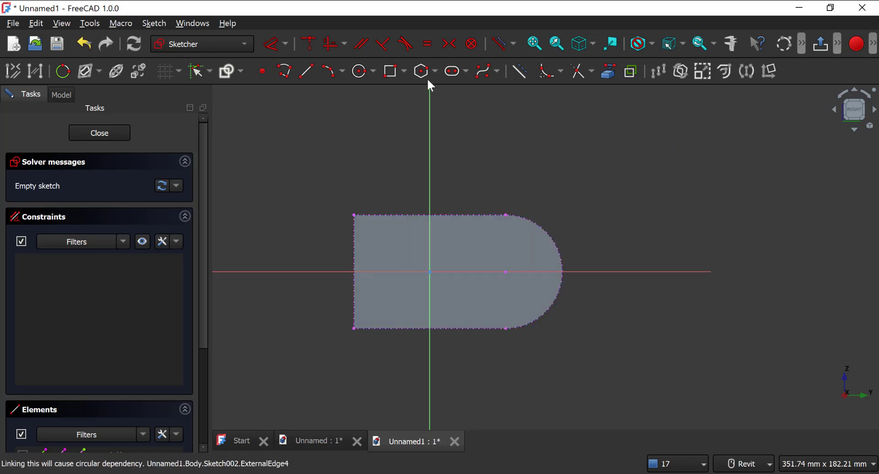
Step: Draw two similar circles centred on the horizontal axis, one about 49 mm from the origin and one between the origin and the arc's centre
click(362, 72)
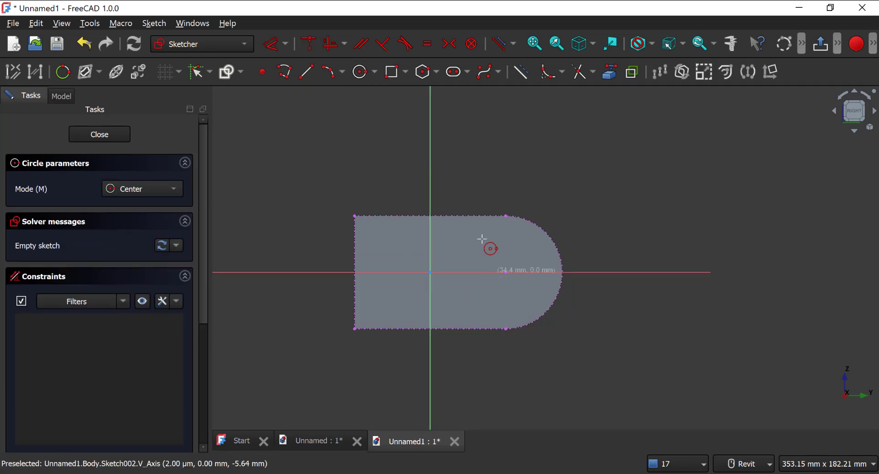
click(522, 272)
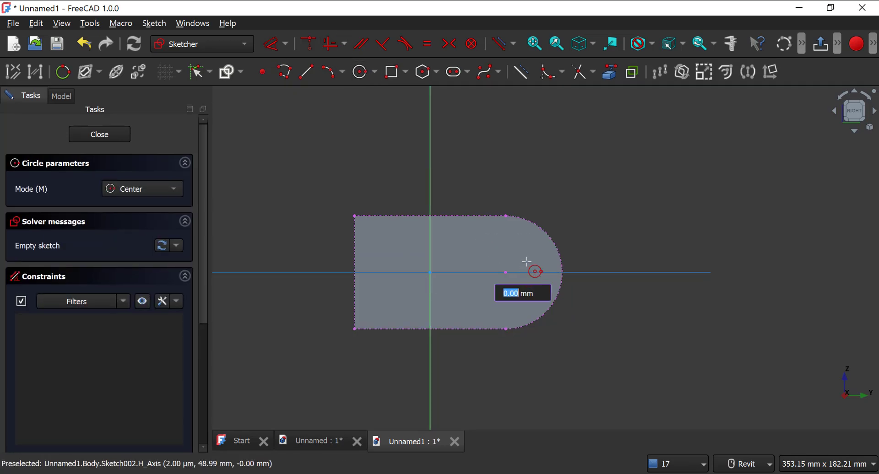
click(529, 259)
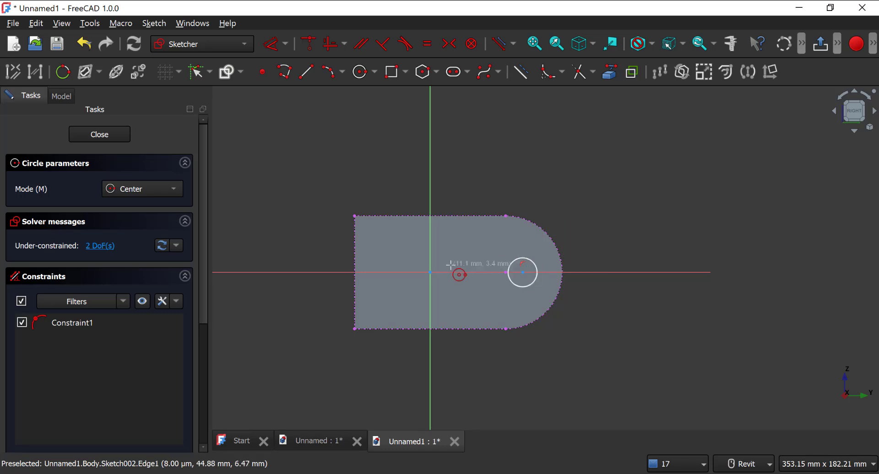
click(456, 272)
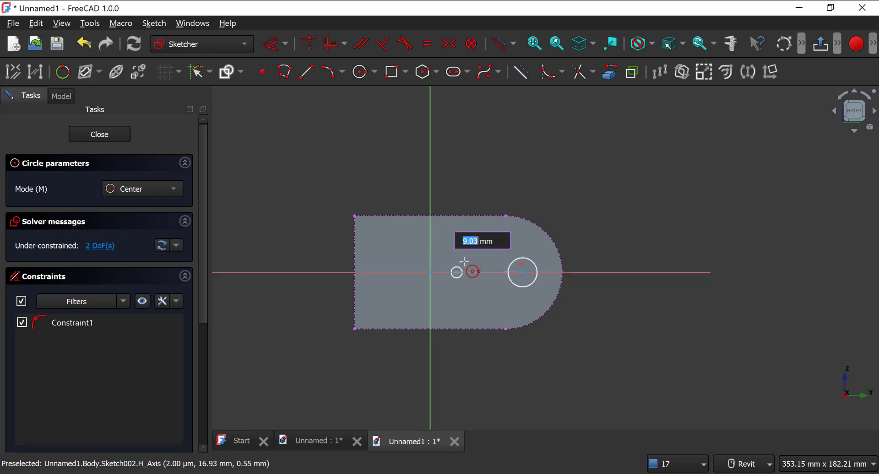
click(469, 267)
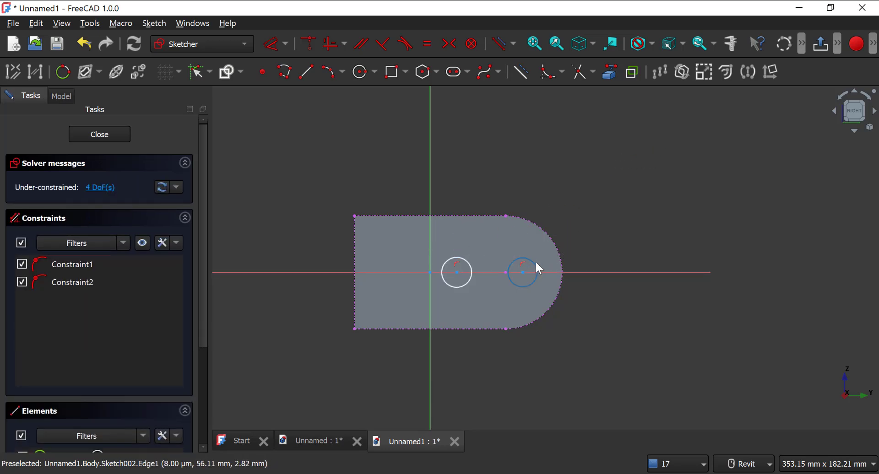
mouse_move(535, 262)
mouse_down()
mouse_move(510, 261)
mouse_move(506, 251)
mouse_move(541, 267)
mouse_move(524, 270)
mouse_up()
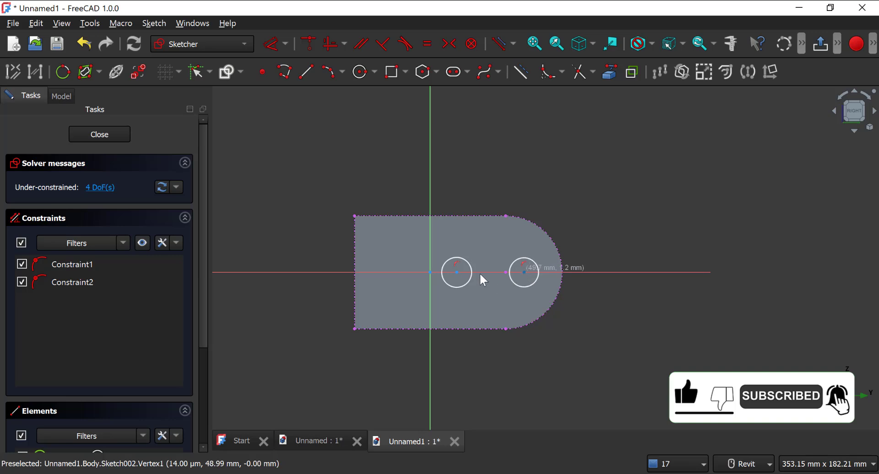
Step: Shift the inner circle slightly along the horizontal axis and constrain the two circles to equal size
drag(458, 281, 464, 278)
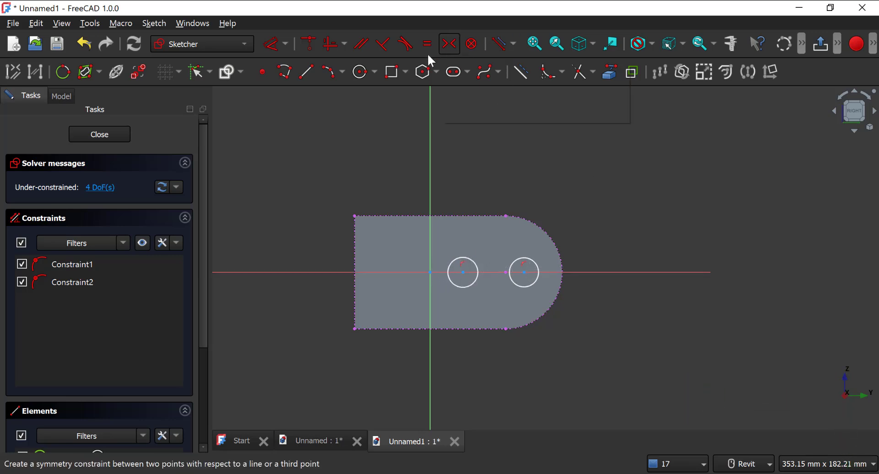
click(524, 259)
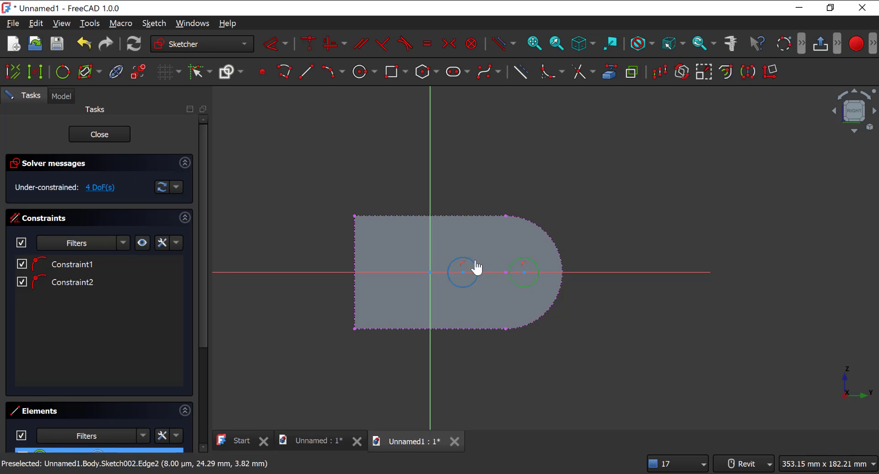
click(476, 267)
click(426, 44)
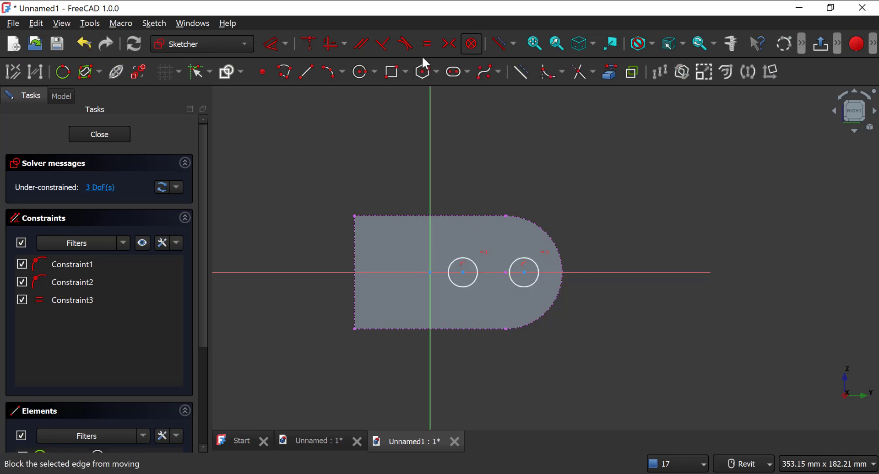
Step: Check the hole size in the reference drawing and set the outer circle's diameter to 10 mm
key(alt+Tab)
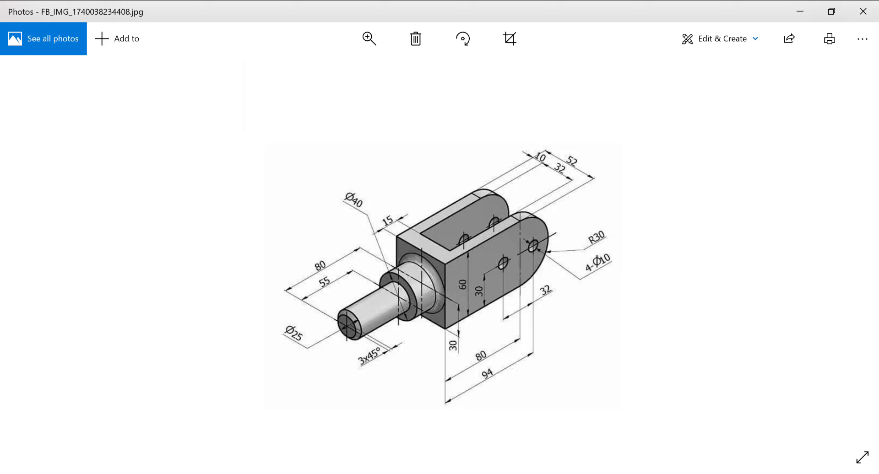
key(alt+Tab)
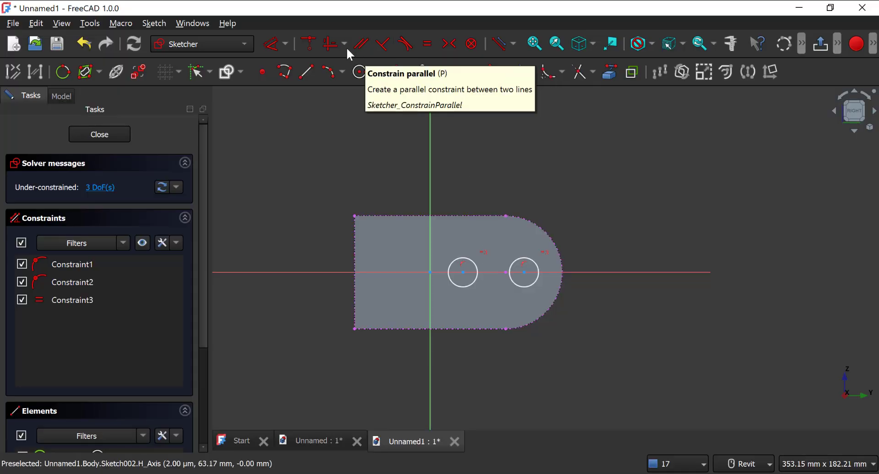
click(525, 259)
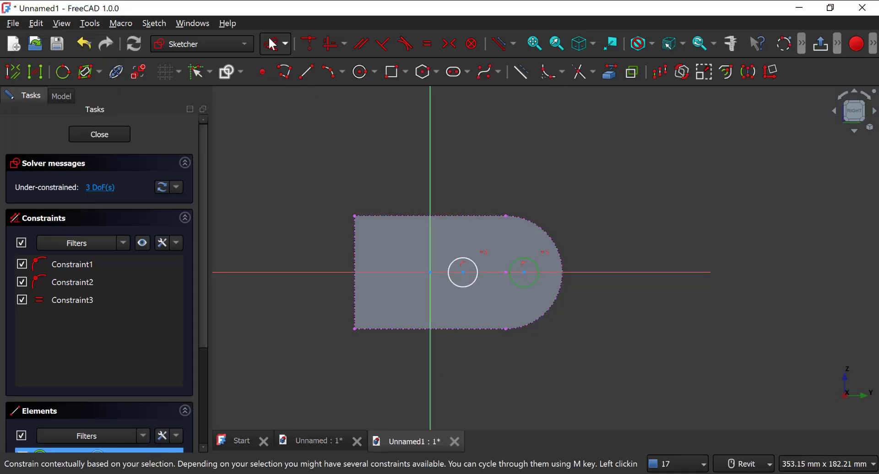
click(273, 44)
click(619, 200)
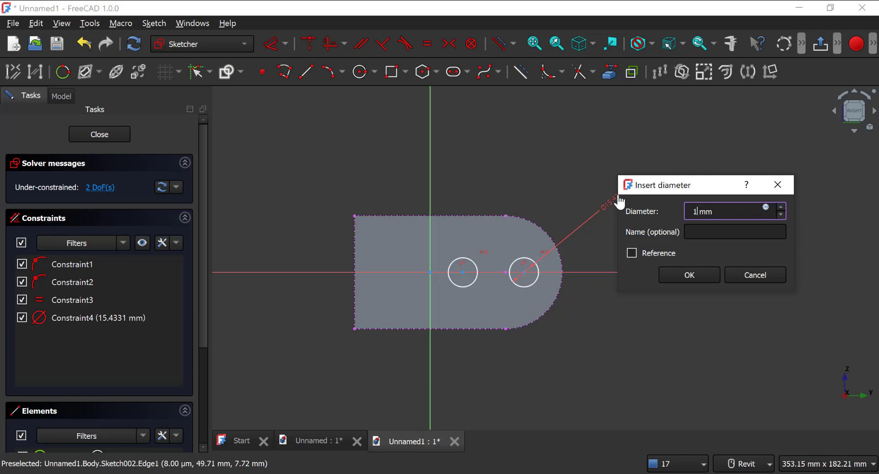
text(10)
key(Return)
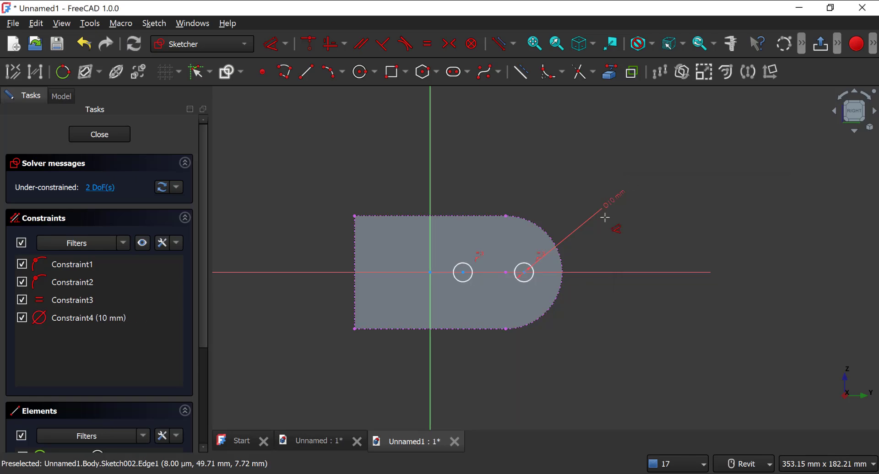
Step: Check the hole spacing in the reference drawing and set the horizontal distance between the two circle centres to 32 mm
key(alt+Tab)
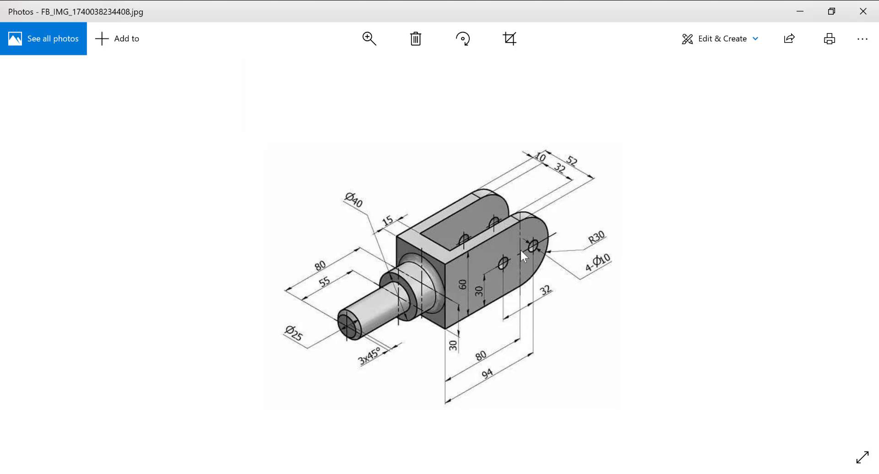
key(alt+Tab)
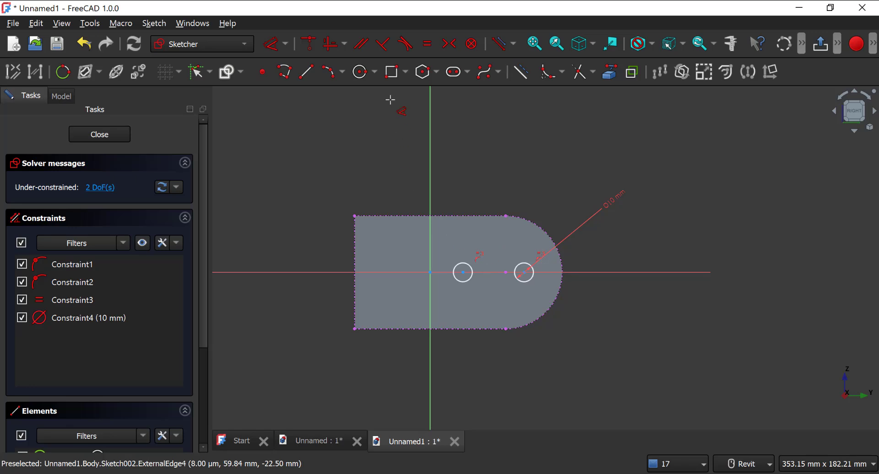
click(464, 273)
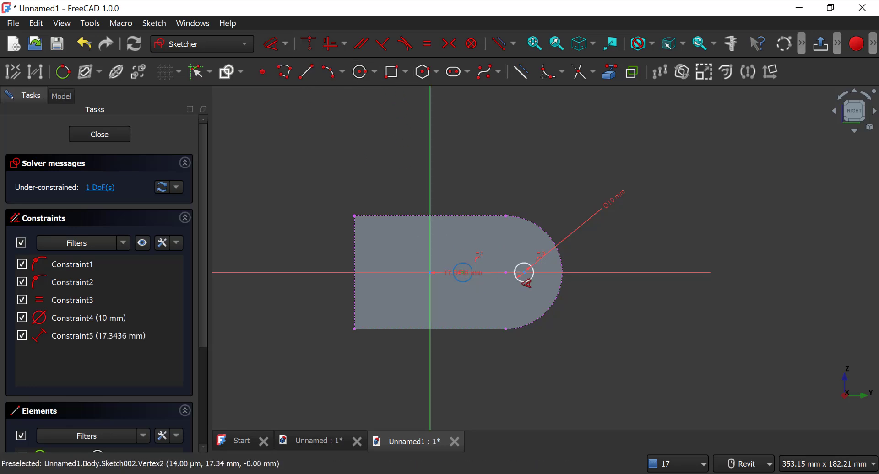
click(523, 273)
click(501, 373)
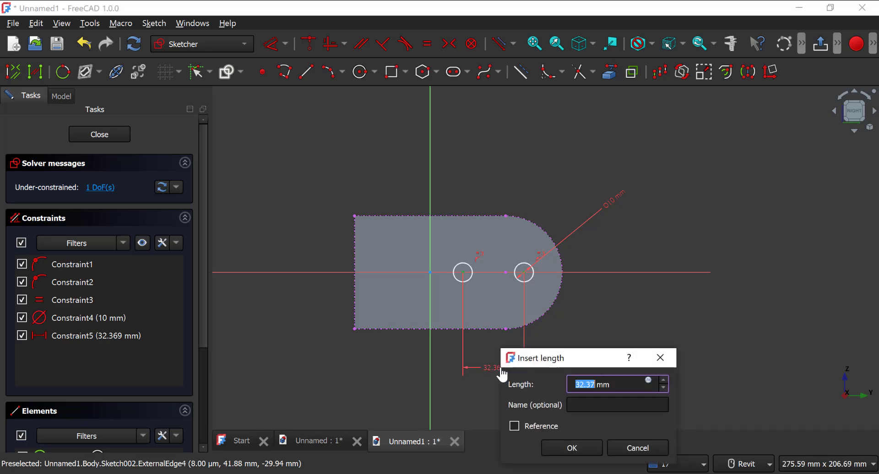
key(Return)
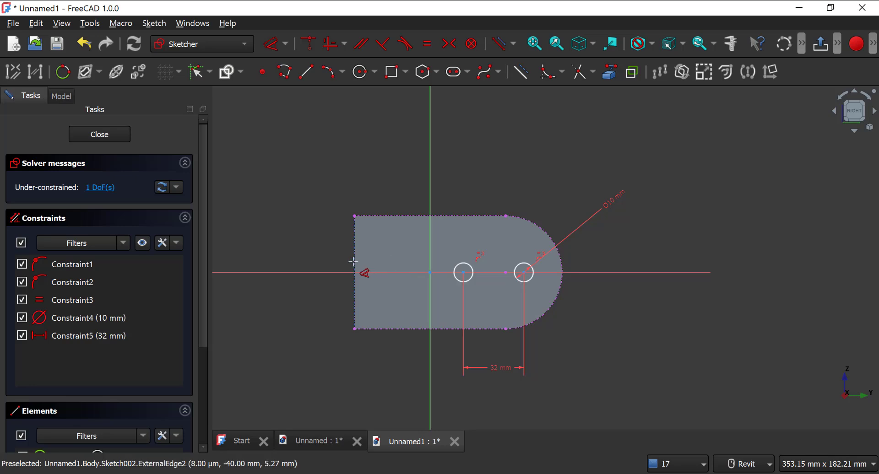
click(355, 262)
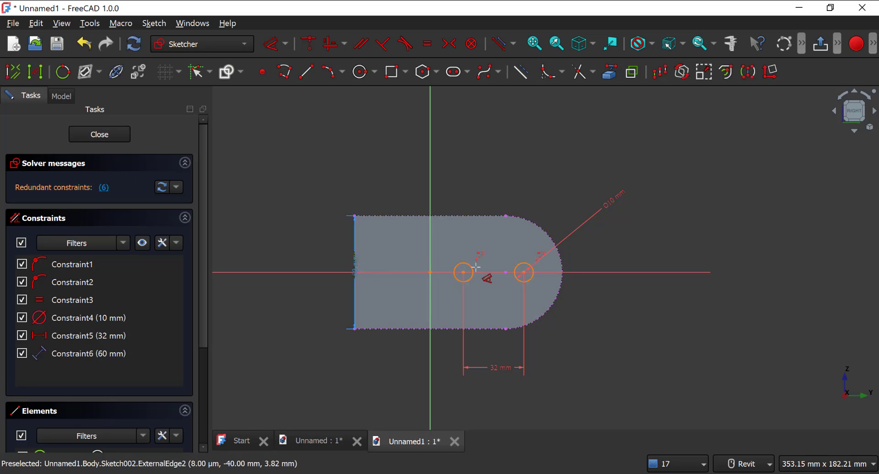
click(523, 272)
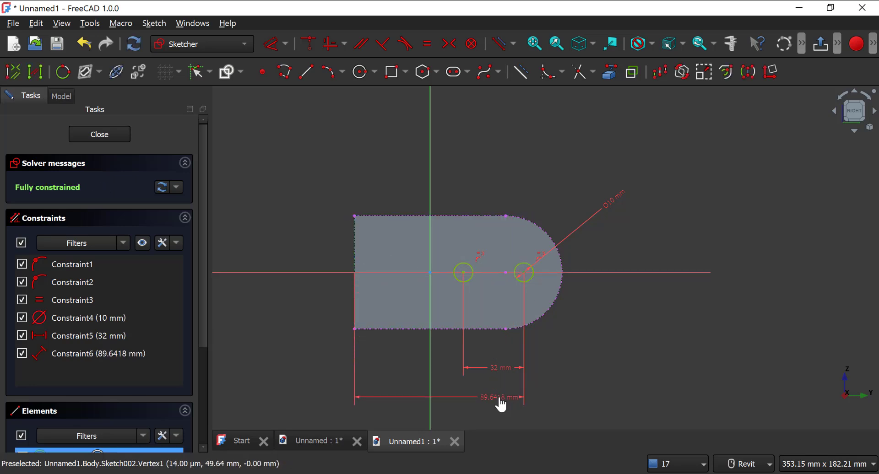
double_click(502, 398)
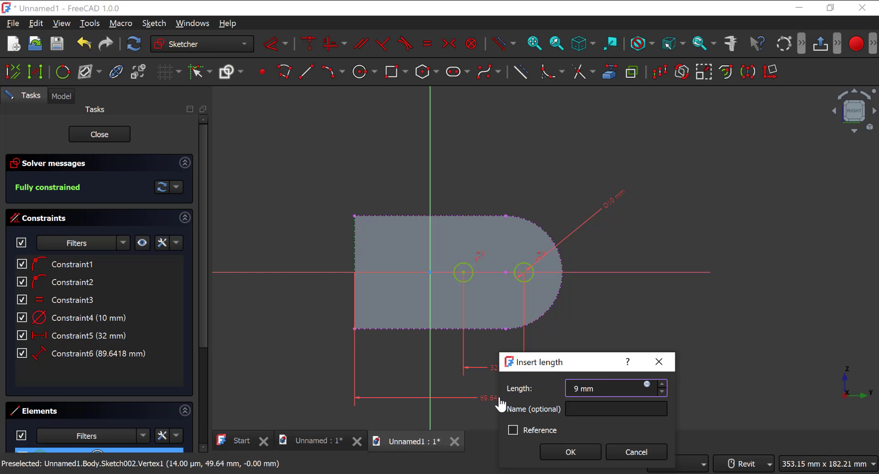
key(Return)
key(ctrl+z)
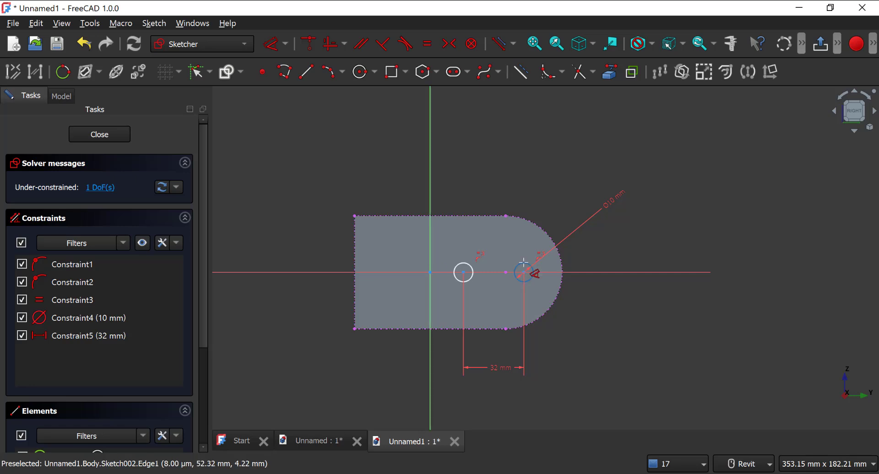
click(355, 270)
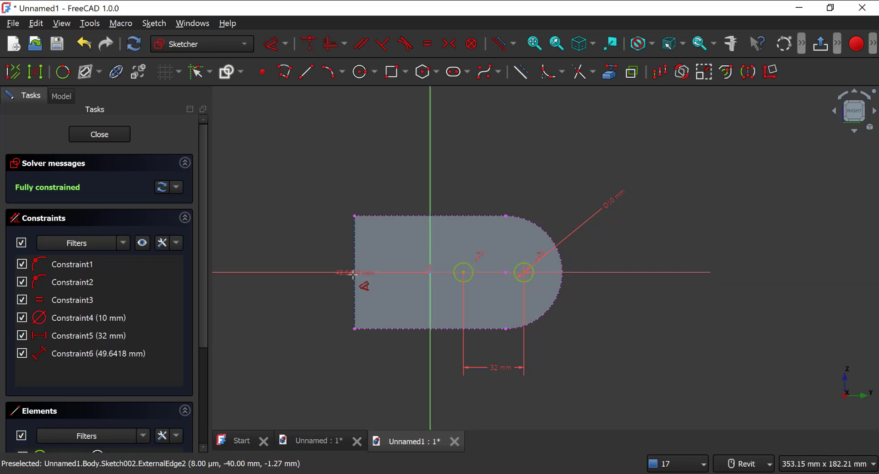
key(Escape)
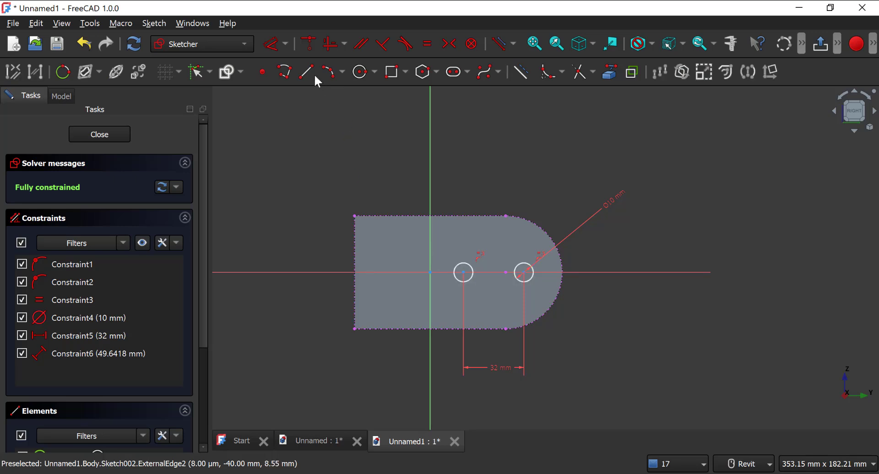
key(ctrl+z)
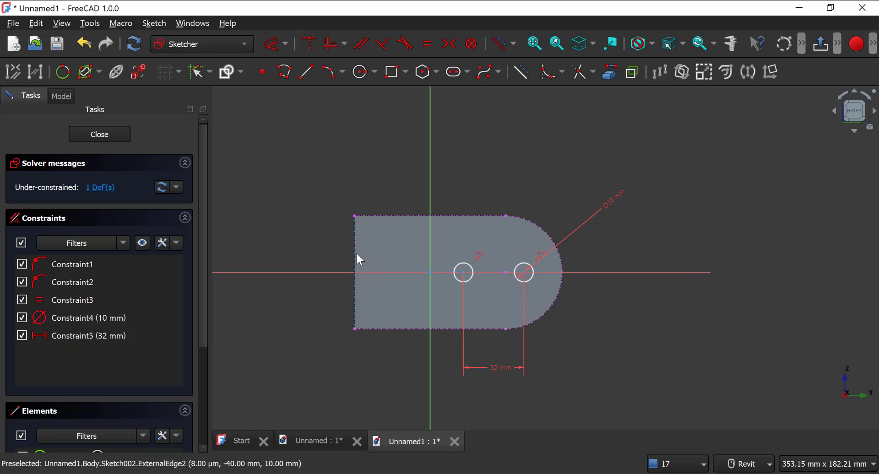
Step: Set the distance from the face's straight end edge to the outer circle's centre to 94 mm and close the sketch
click(524, 274)
click(274, 45)
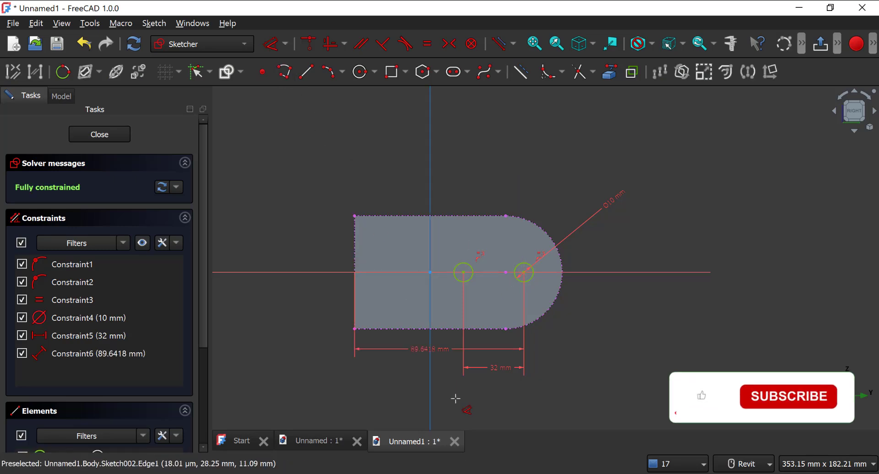
click(471, 410)
text(9)
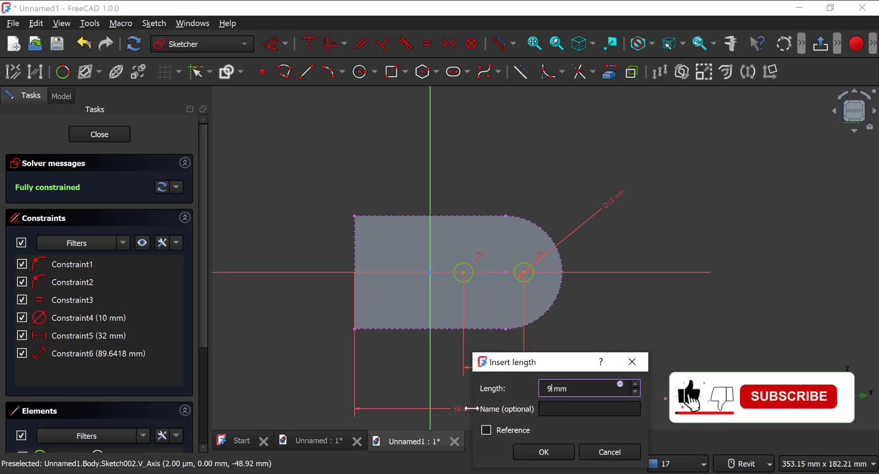
text(4)
key(Return)
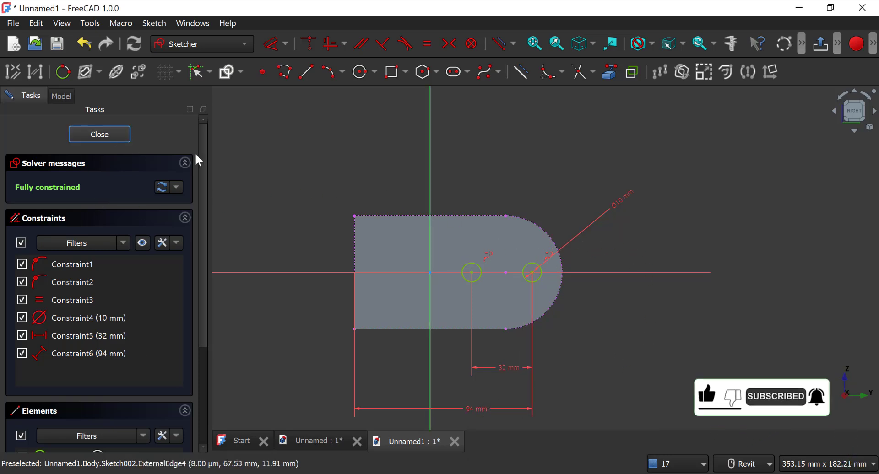
key(Escape)
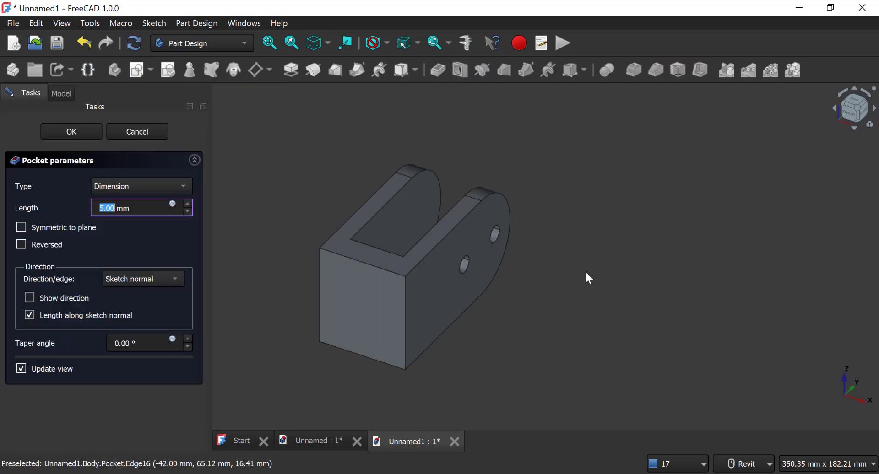
Step: Cut the two pin holes through both fork arms with a Through all pocket
click(139, 187)
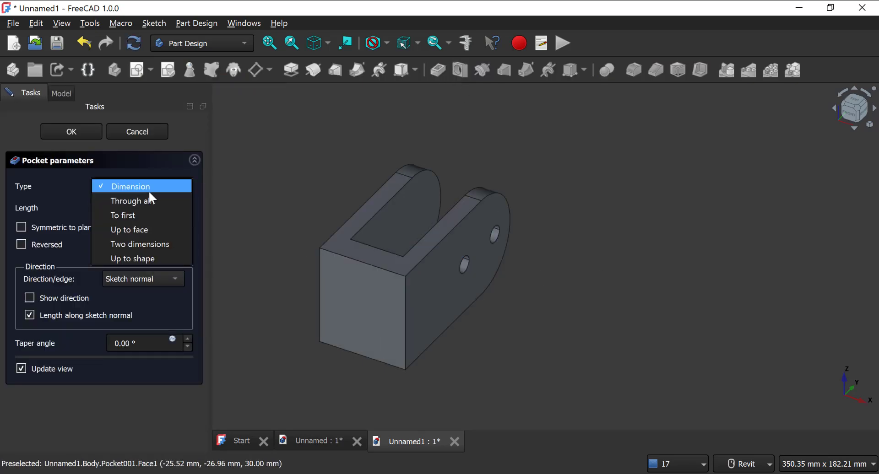
click(149, 198)
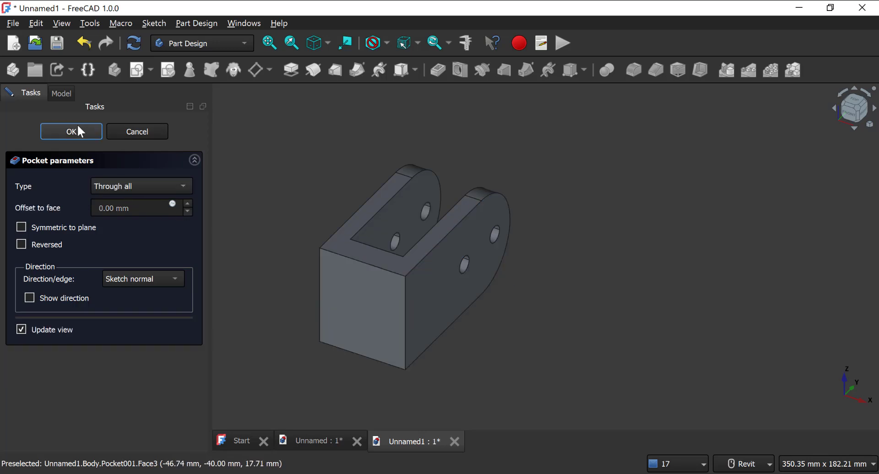
middle_drag(555, 204, 617, 209)
Step: Create a sketch on the block's flat end face opposite the fork opening and link the face's four edges as external geometry
key(alt+Tab)
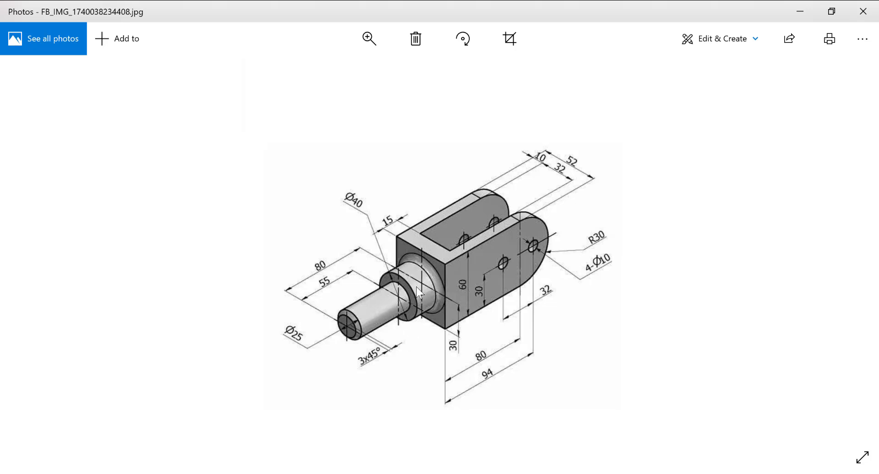
key(alt+Tab)
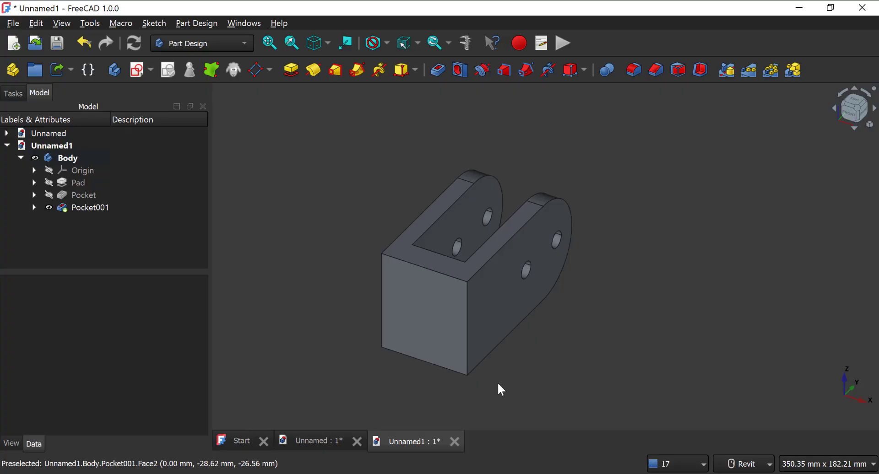
click(422, 319)
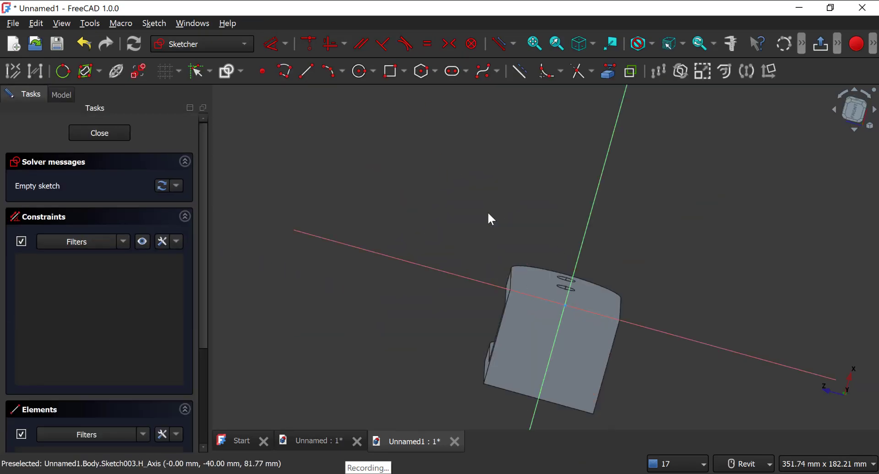
click(868, 96)
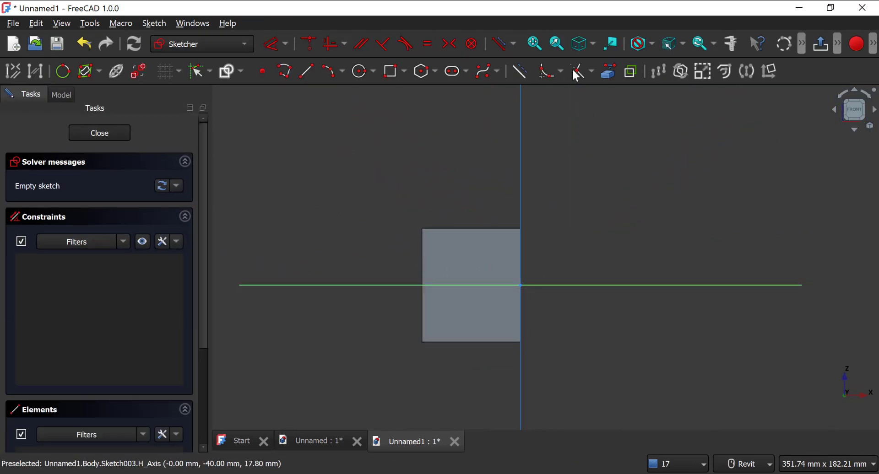
click(608, 71)
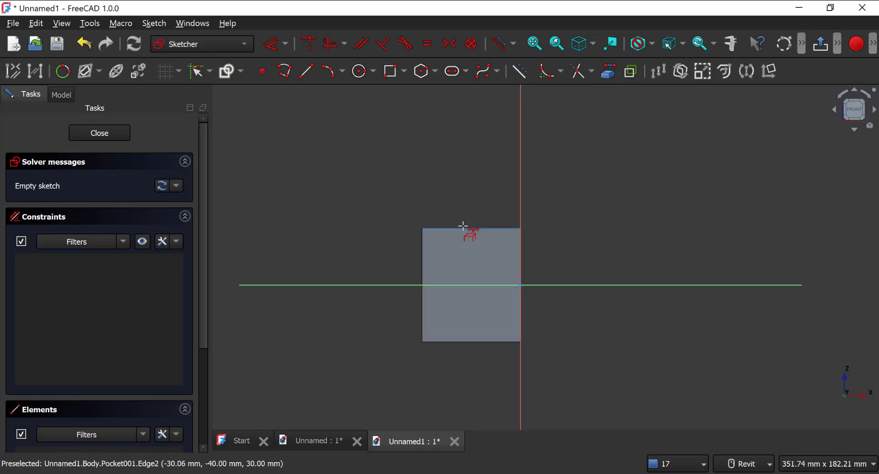
click(422, 274)
click(473, 343)
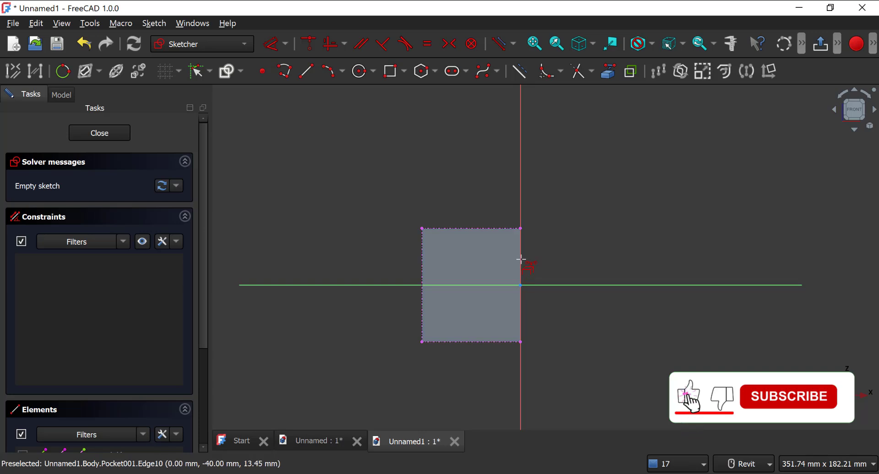
click(521, 262)
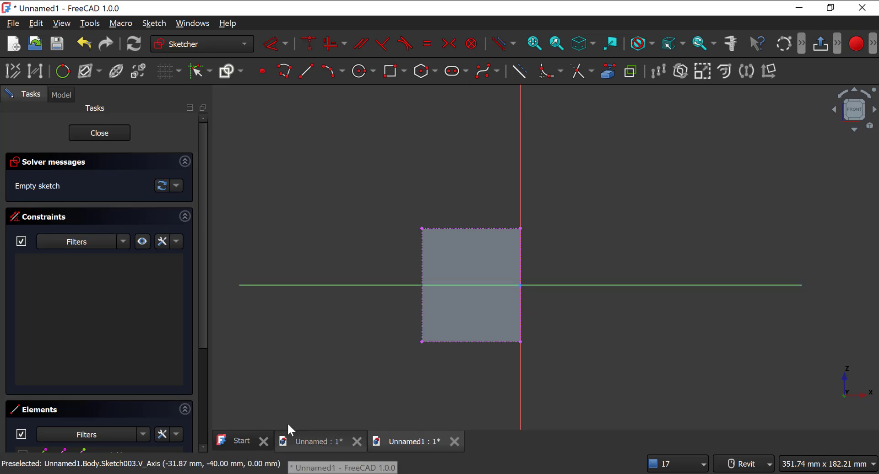
Step: Draw a circle about 34 mm in diameter centred on the horizontal axis inside the square end face
click(356, 77)
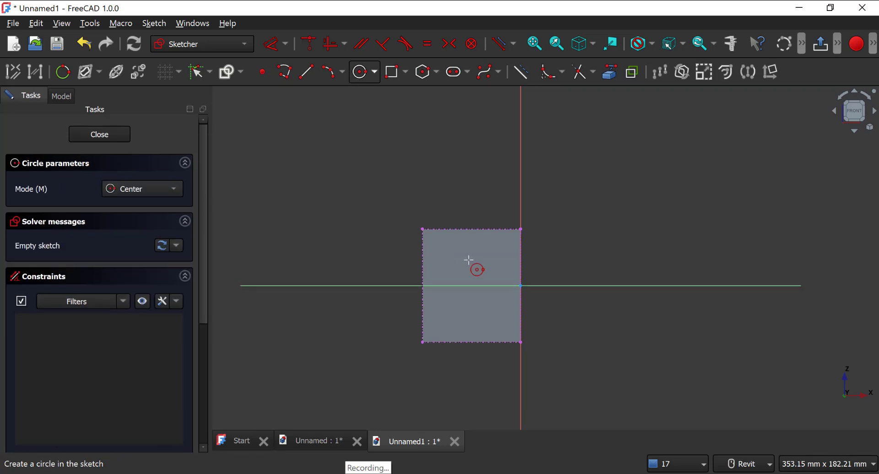
click(475, 286)
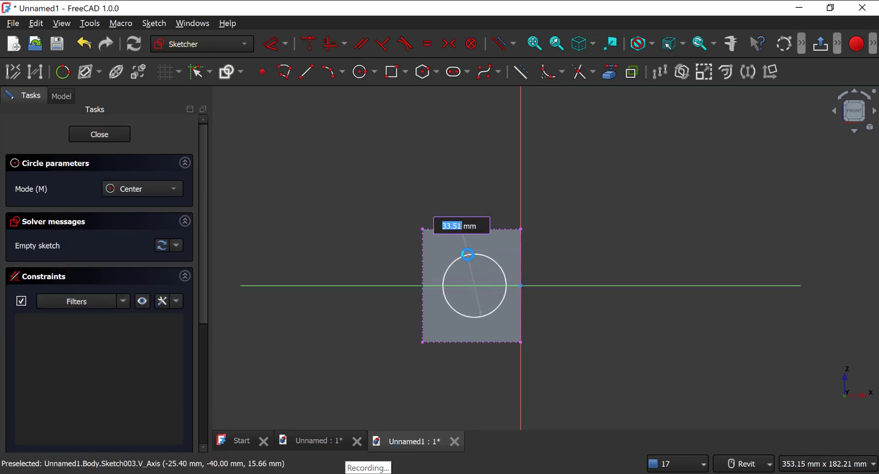
click(472, 255)
key(Escape)
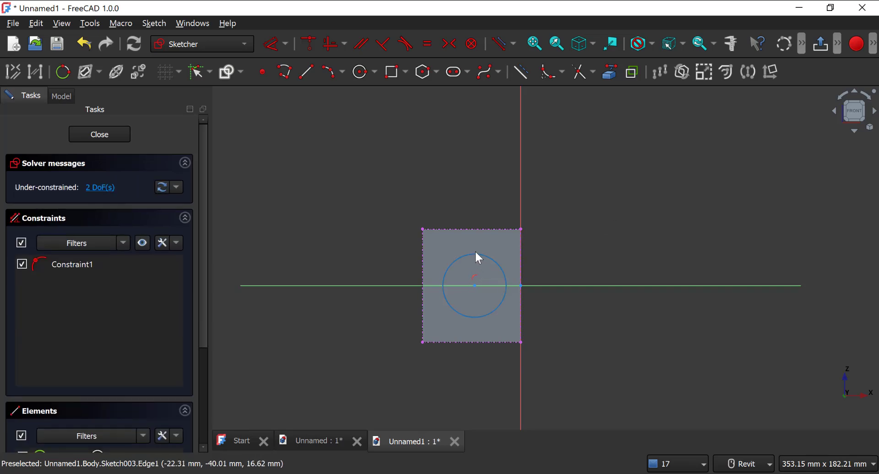
Step: Place a point at the midpoint of the face's upper edge and draw a vertical construction line from it to the lower edge's midpoint
click(262, 71)
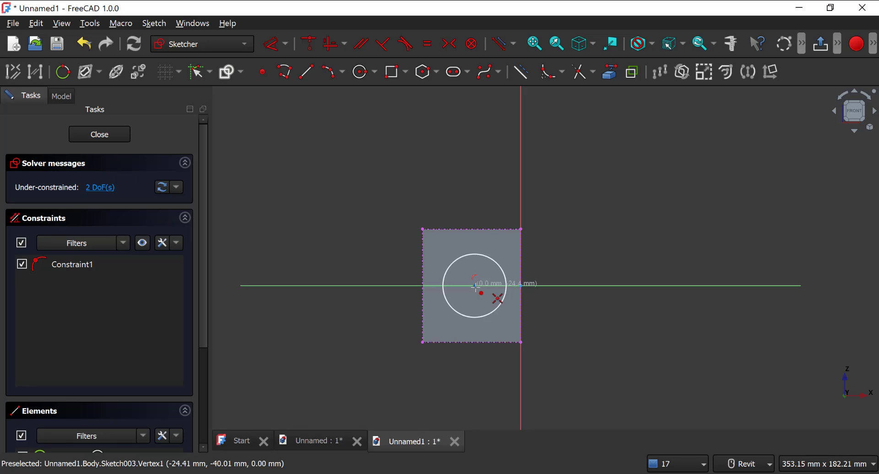
click(473, 230)
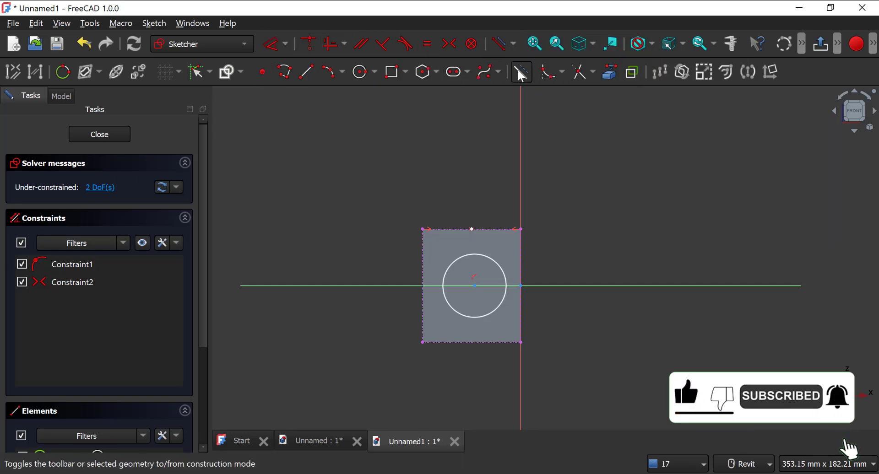
click(306, 73)
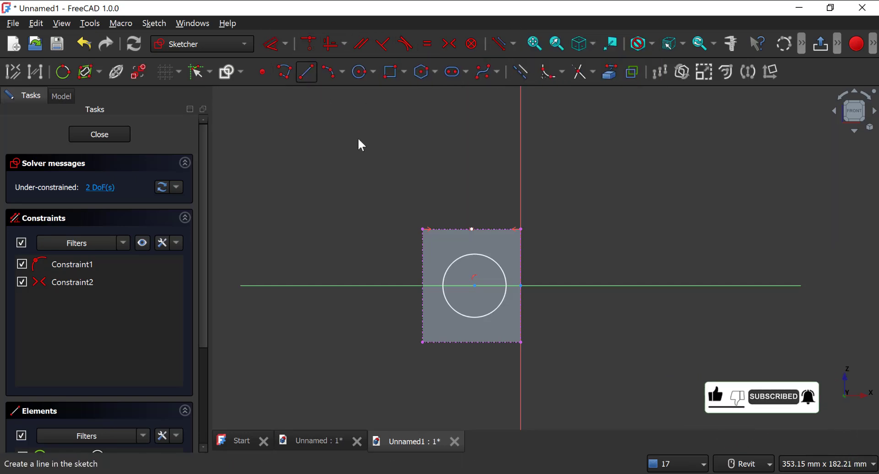
click(471, 230)
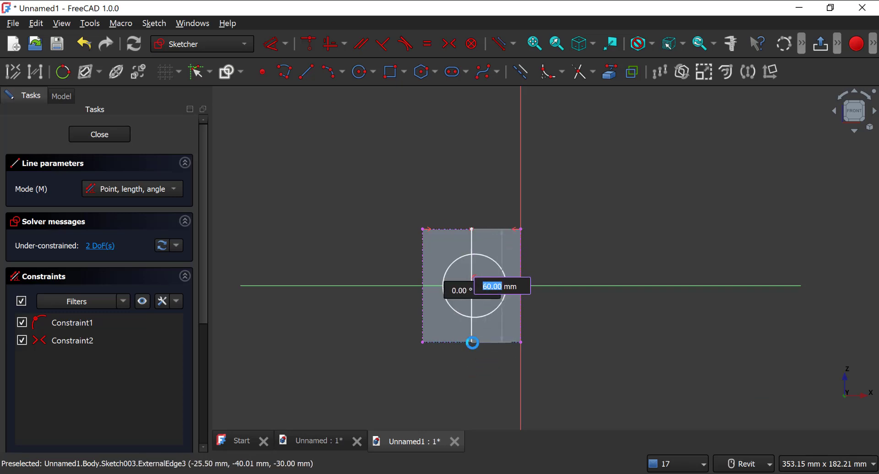
click(472, 342)
key(Escape)
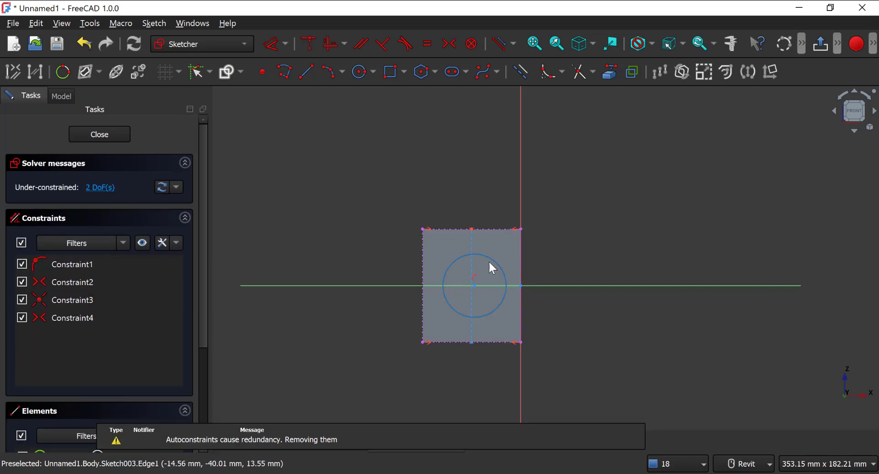
drag(488, 259, 497, 257)
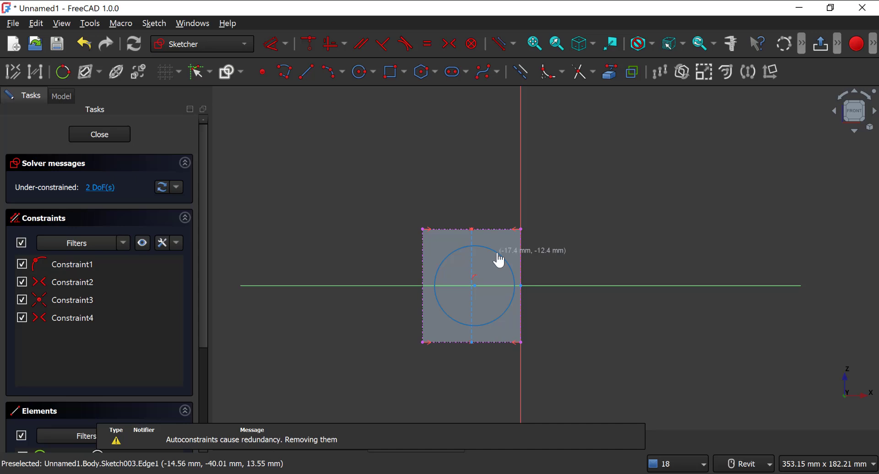
click(474, 283)
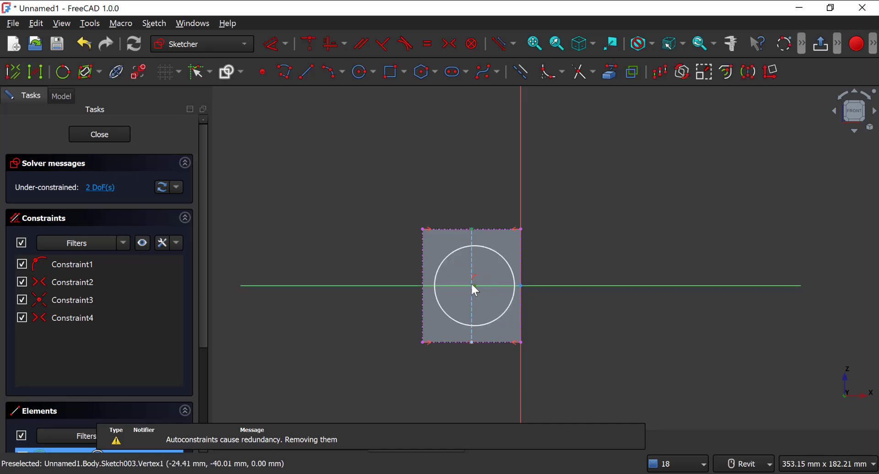
click(309, 44)
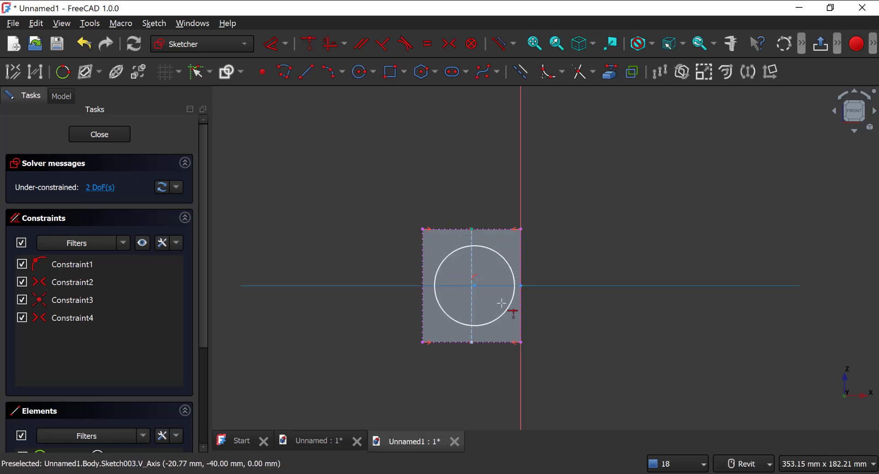
key(ctrl+z)
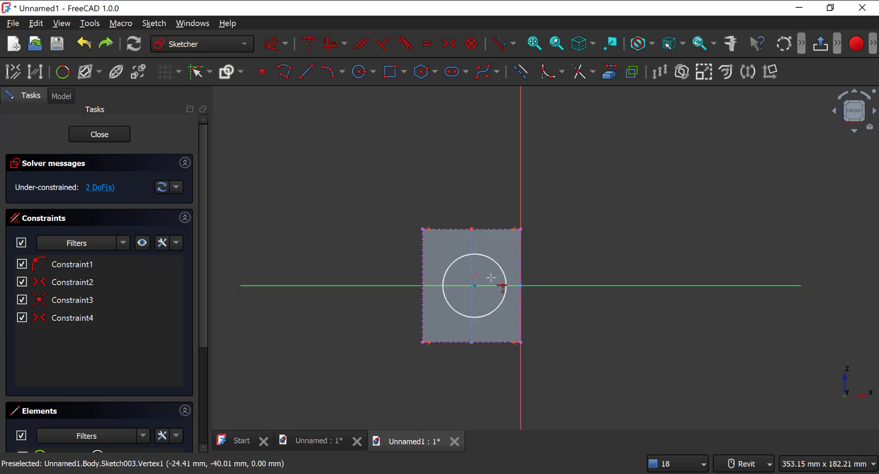
key(Escape)
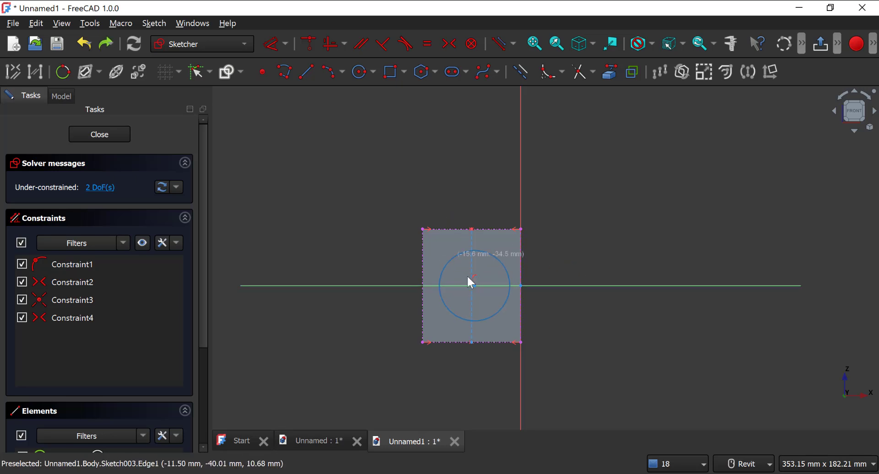
Step: Move the circle off the construction line and constrain its centre onto that line with a coincident constraint
drag(474, 286, 456, 286)
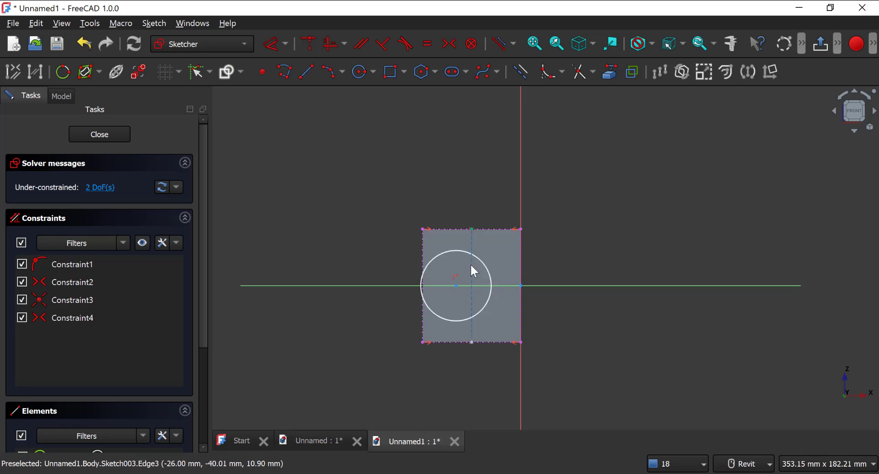
click(471, 264)
click(456, 285)
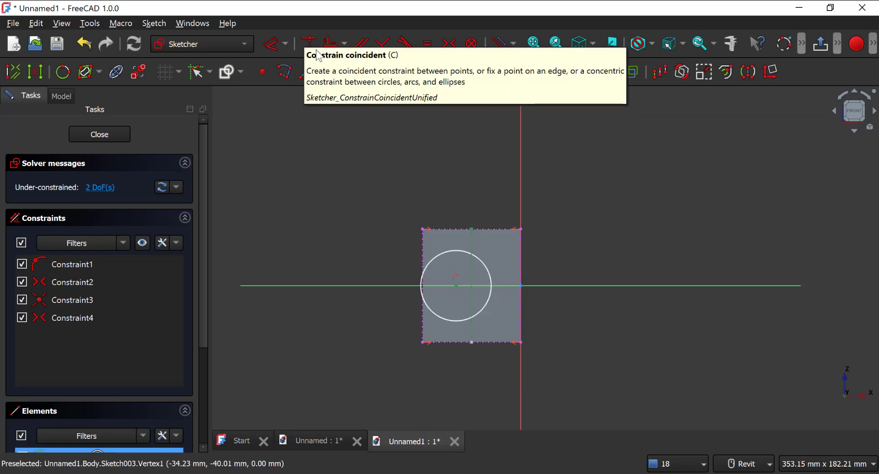
click(312, 47)
right_click(606, 204)
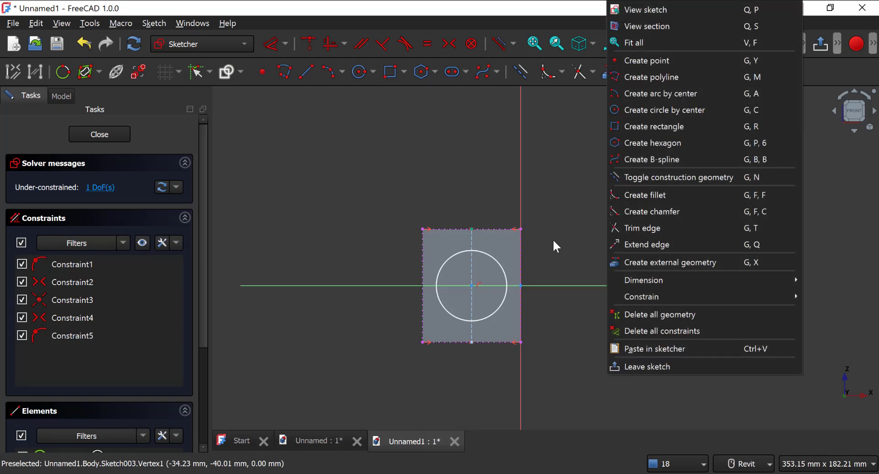
click(551, 244)
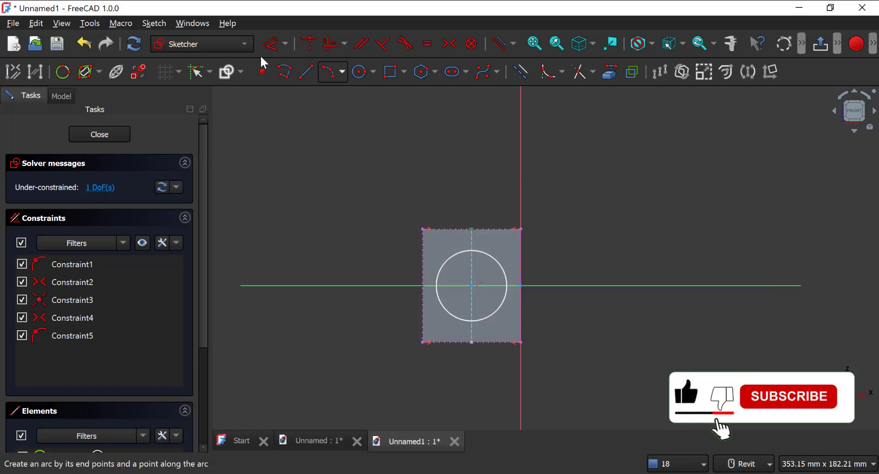
Step: Set the circle's diameter to 40 mm and close the sketch
click(275, 43)
click(496, 260)
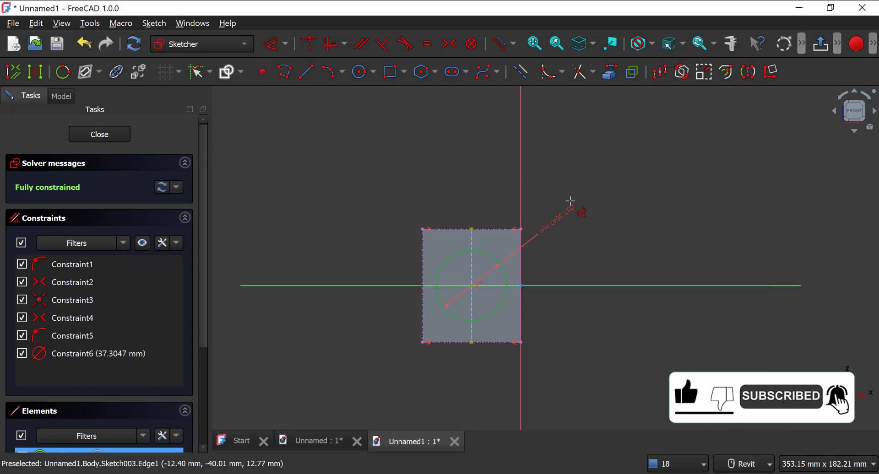
click(570, 201)
text(40)
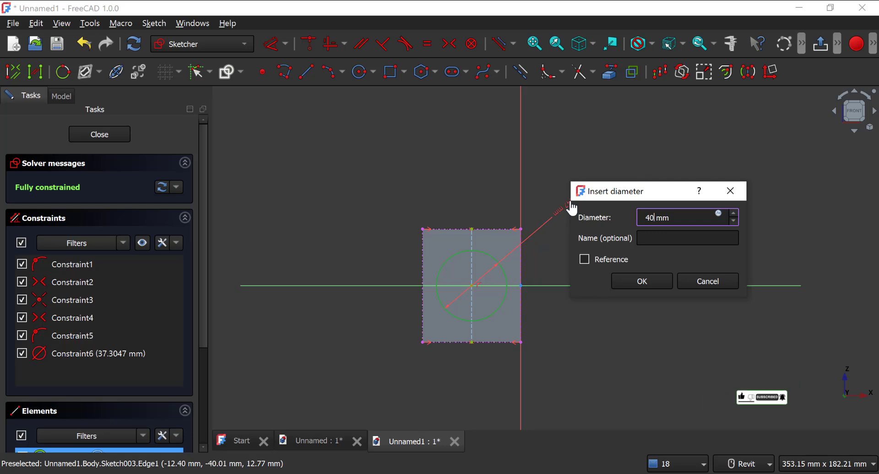
key(Return)
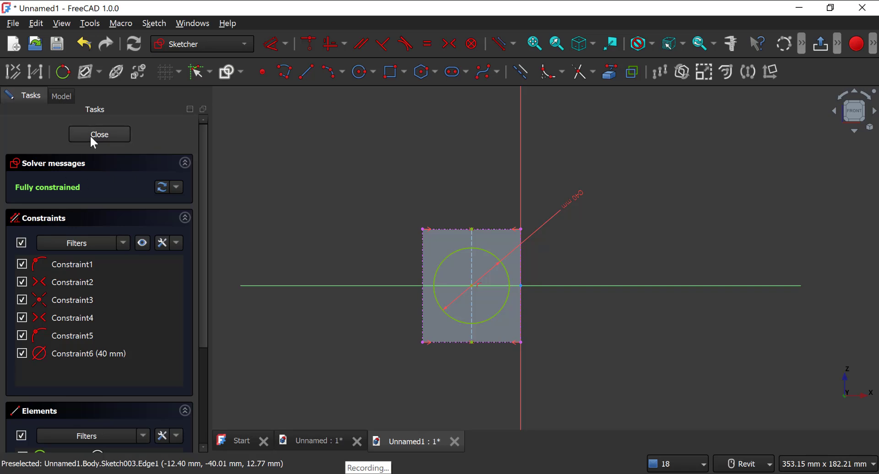
key(Escape)
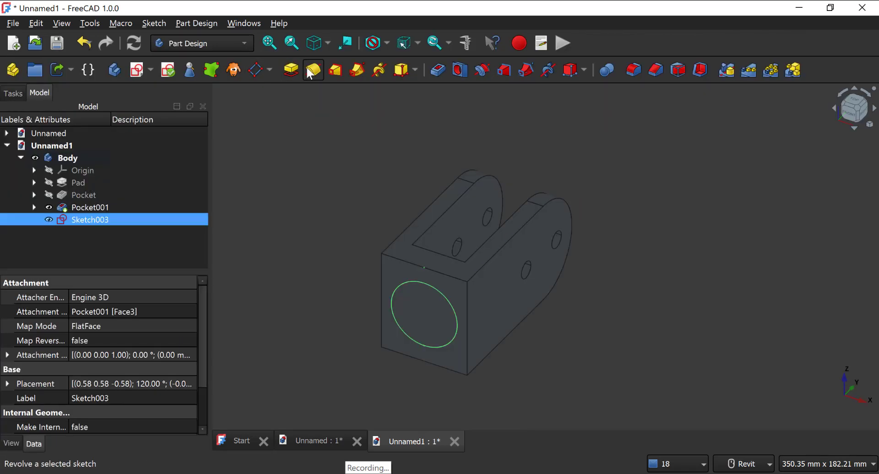
Step: Check the shaft lengths in the reference drawing and pad the 40 mm circle by 80-55 mm
middle_drag(438, 303, 455, 222)
key(alt+Tab)
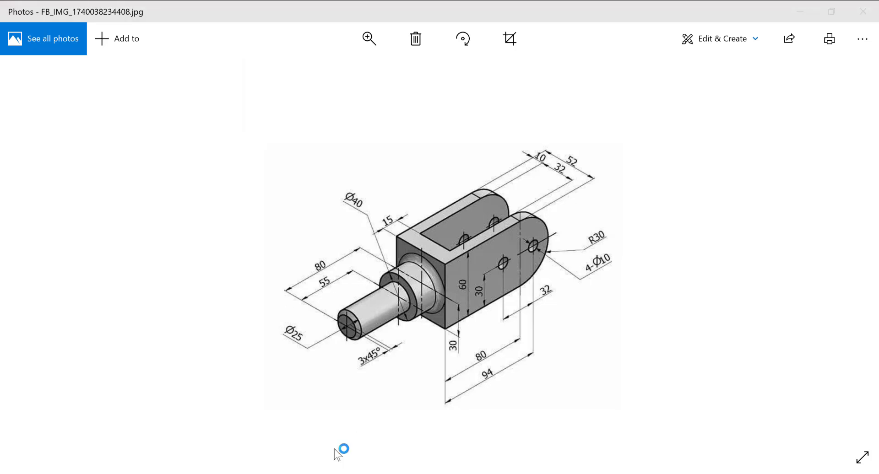
key(alt+Tab)
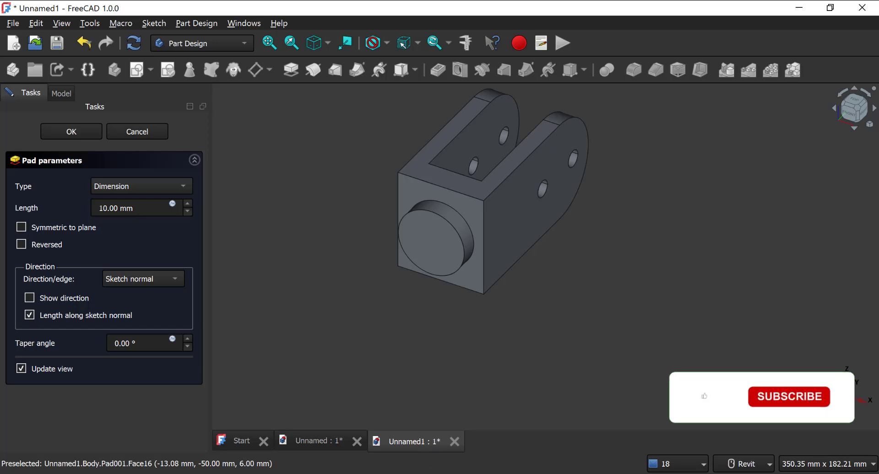
drag(134, 209, 77, 196)
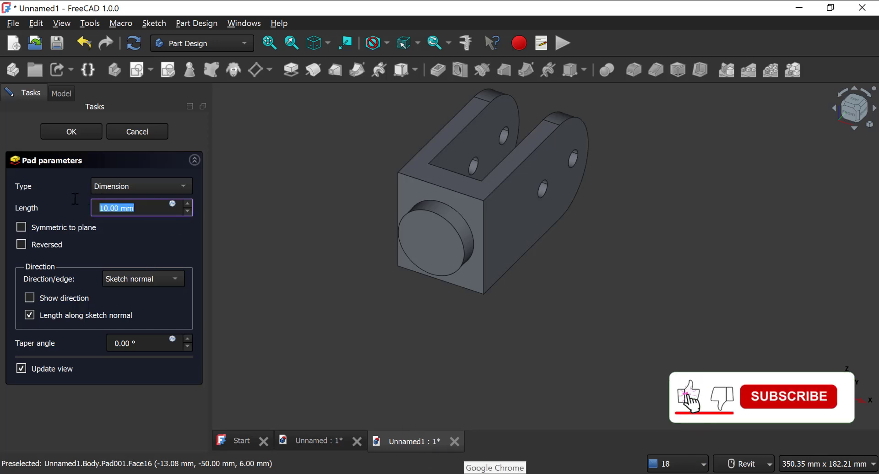
text(80-55)
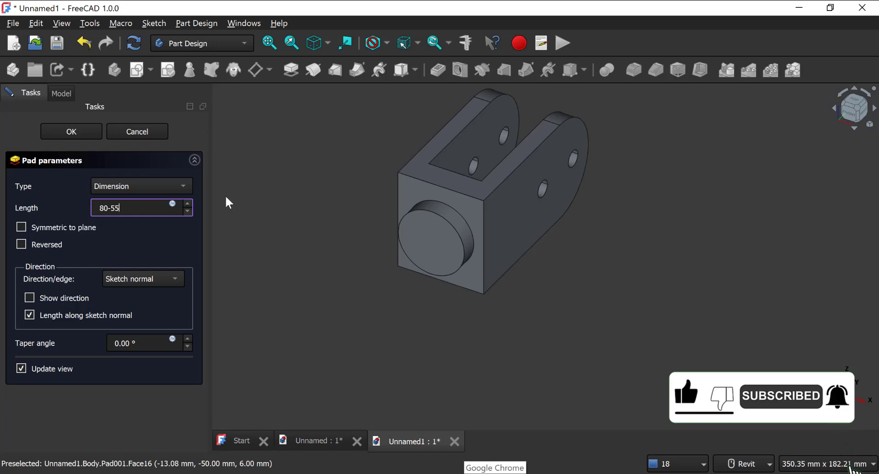
key(Return)
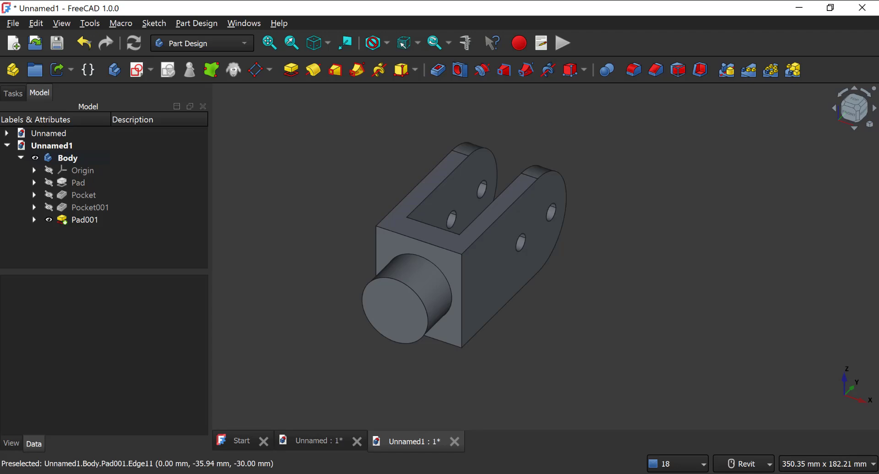
Step: Check the reference drawing, create a sketch on the cylinder's end face, turn it upright and link the circular edge as external geometry
key(alt+Tab)
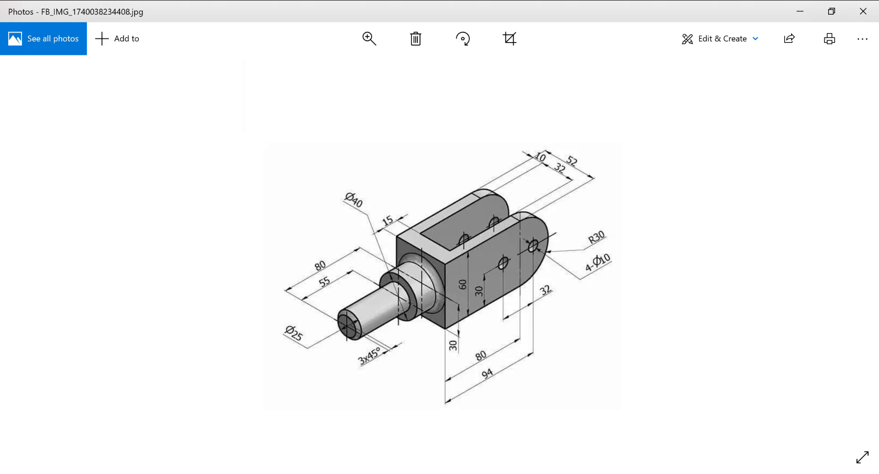
key(alt+Tab)
click(394, 306)
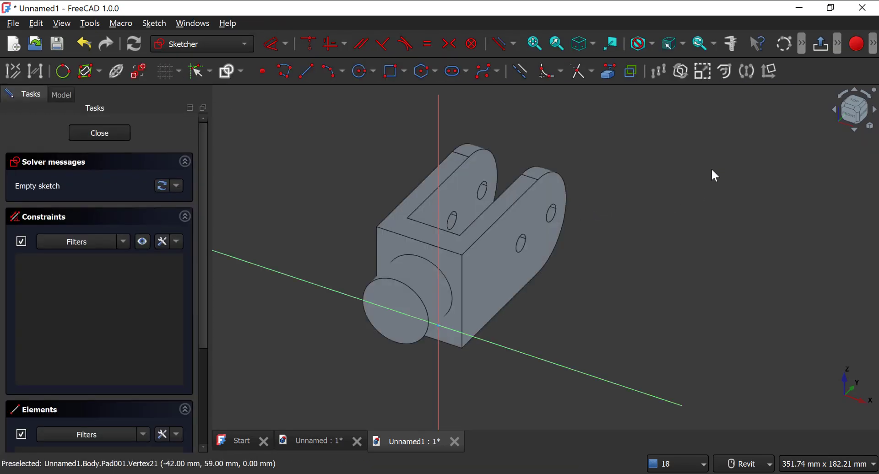
click(872, 103)
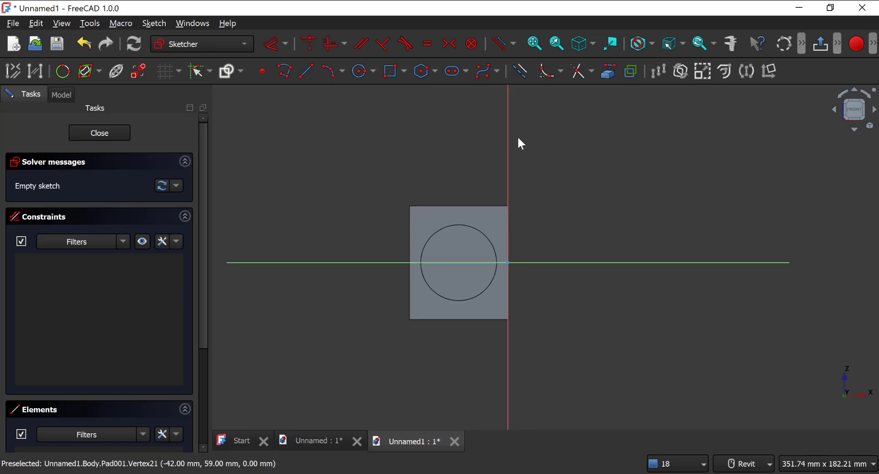
click(363, 71)
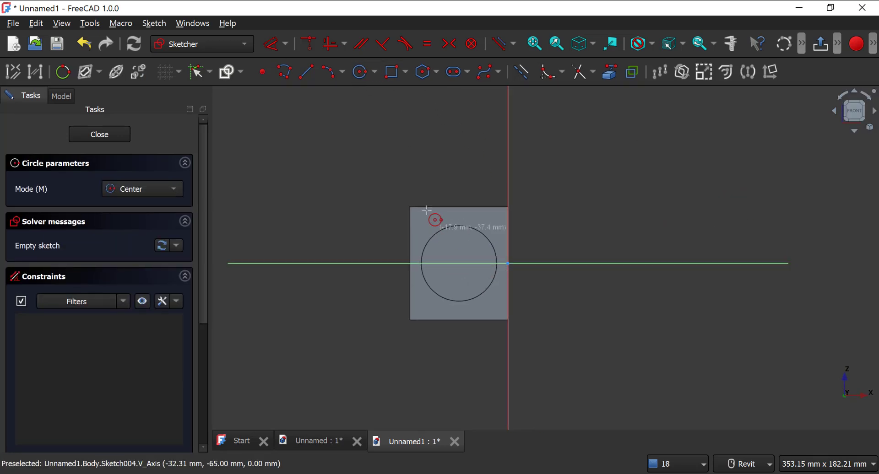
right_click(610, 202)
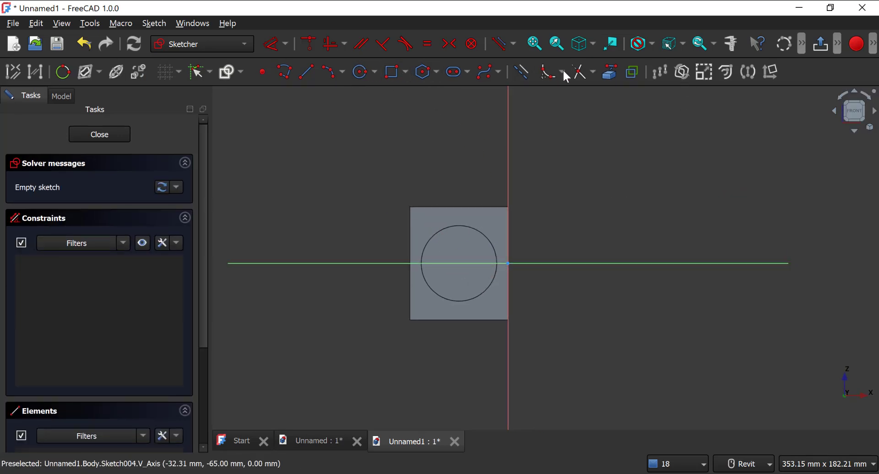
click(610, 72)
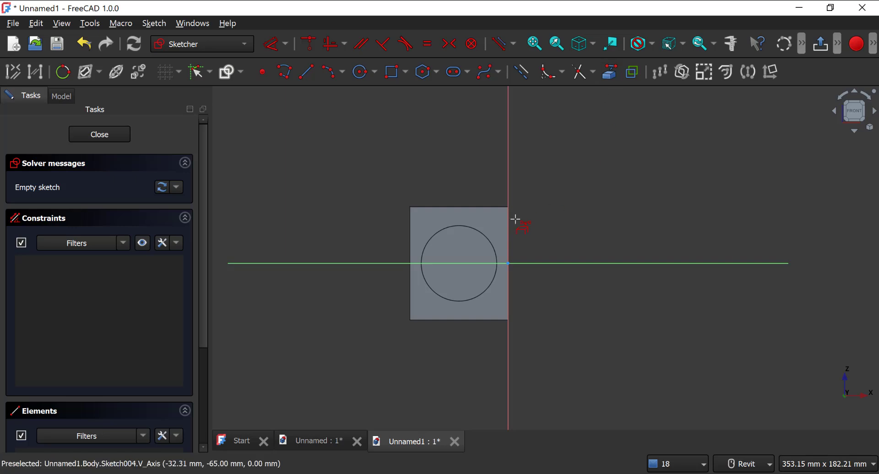
click(461, 228)
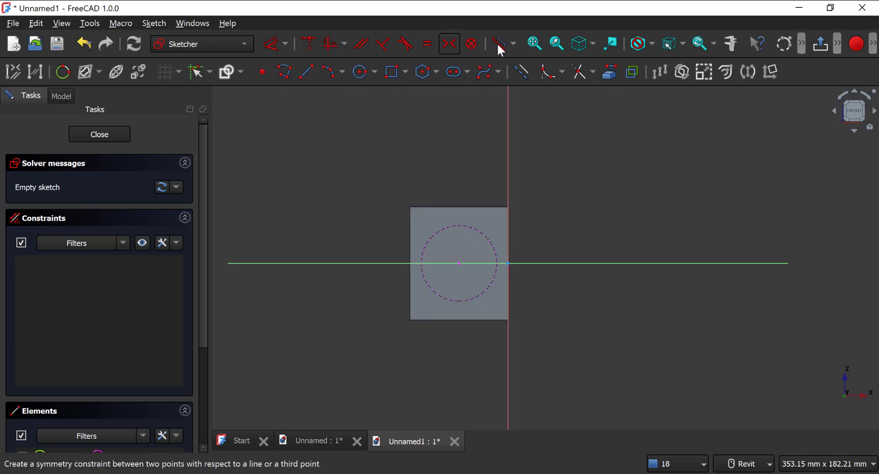
Step: Sketch a circle about 25 mm in diameter centred on the linked circular edge of the cylinder's end face
click(529, 78)
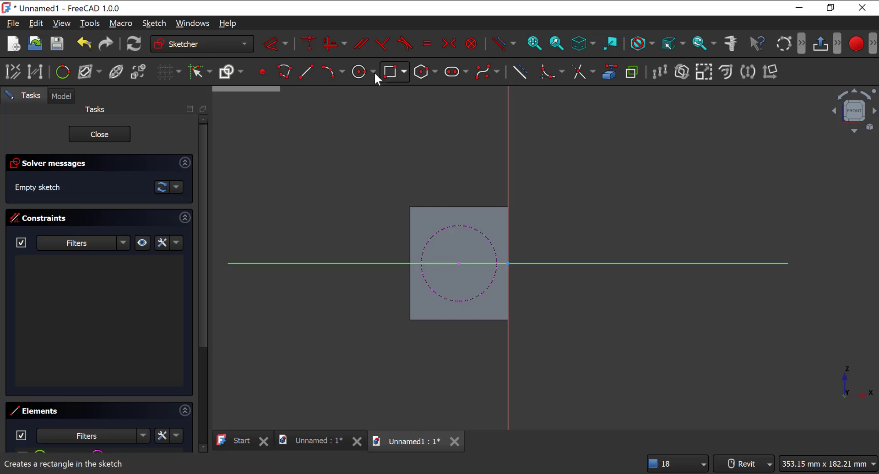
click(360, 73)
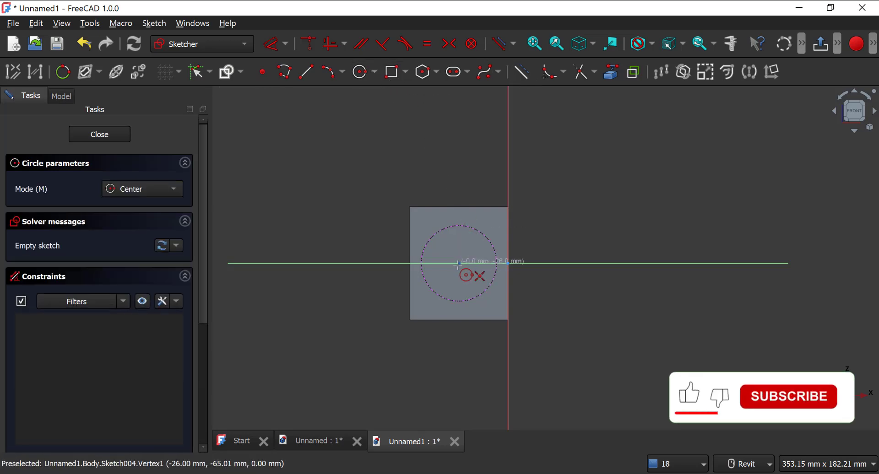
click(459, 263)
click(455, 241)
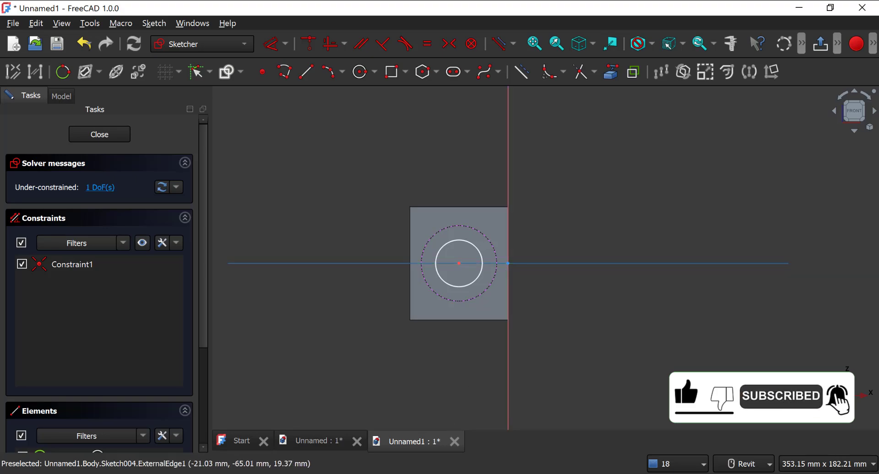
Step: Check the thin shaft's diameter in the reference drawing, set the circle's diameter to 25 mm and close the sketch
click(449, 473)
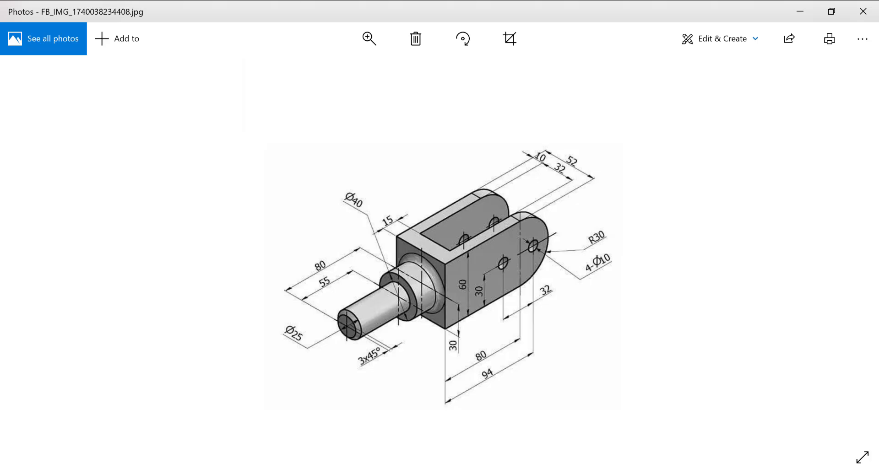
click(449, 473)
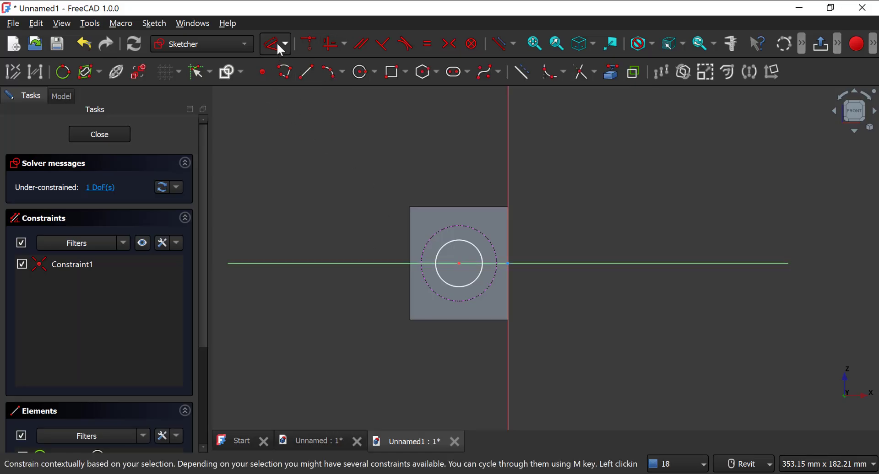
click(477, 246)
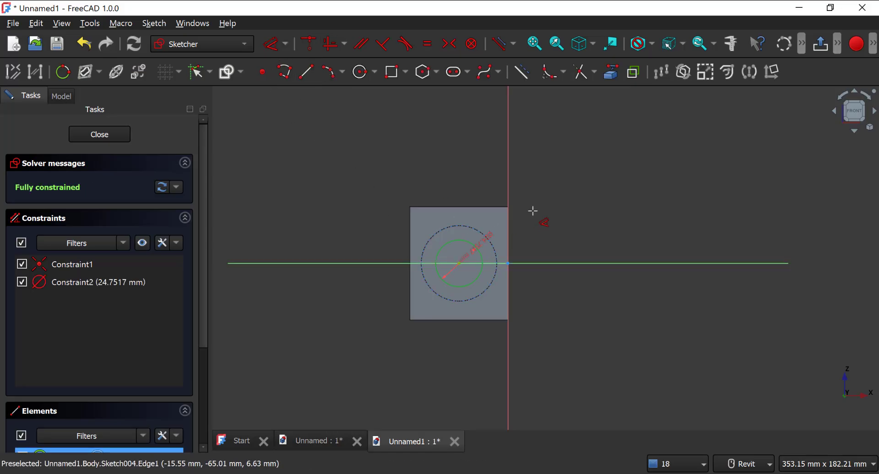
click(544, 211)
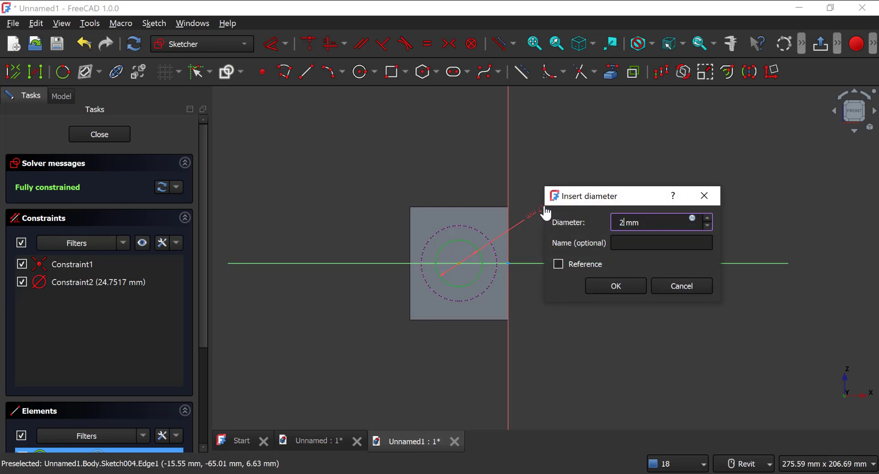
text(25)
key(Return)
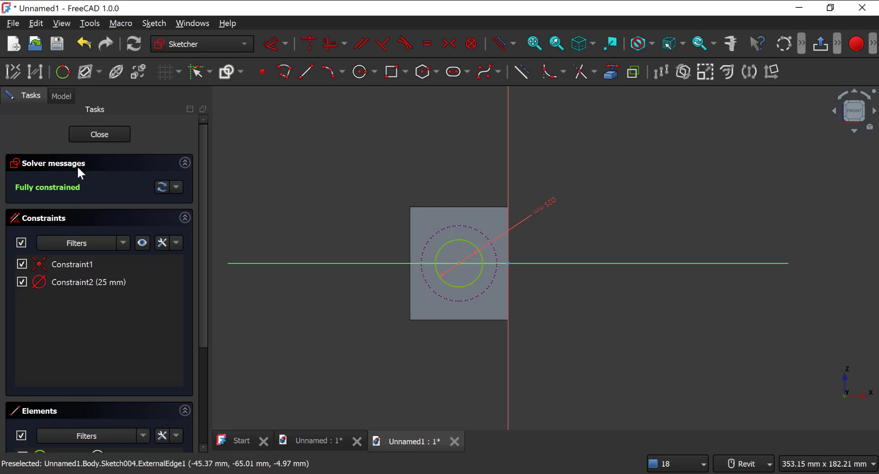
click(94, 137)
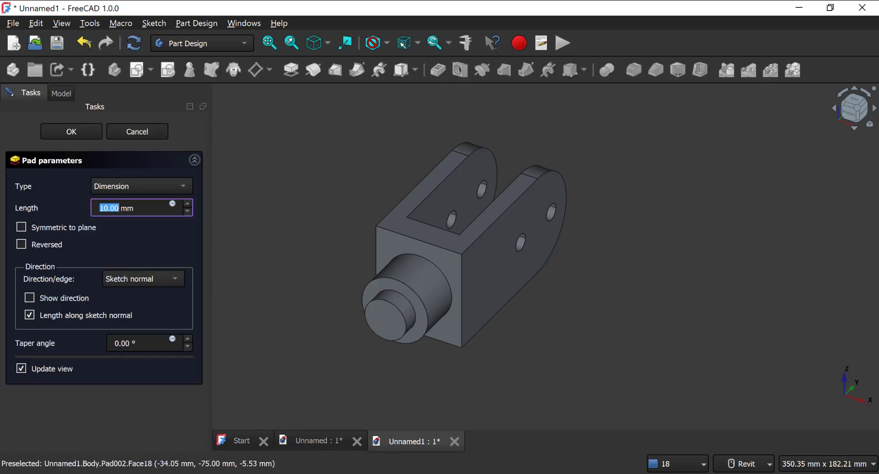
Step: Check the thin shaft's length in the reference drawing and pad the 25 mm circle by 55 mm
key(alt+Tab)
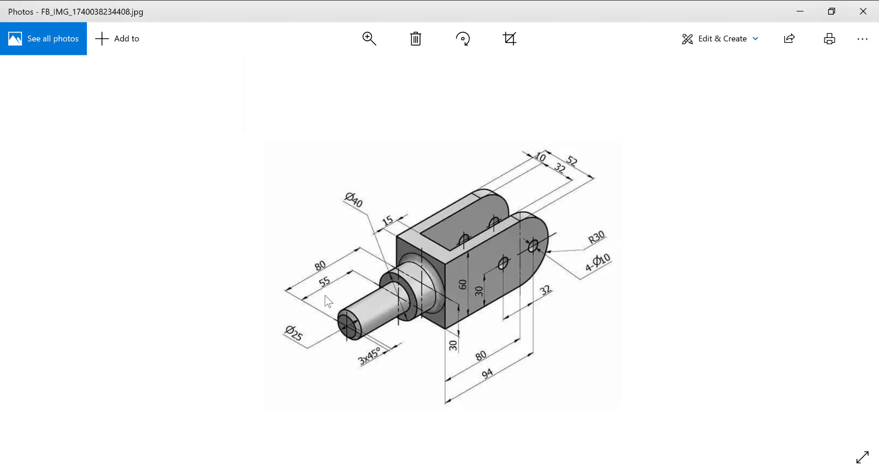
key(alt+Tab)
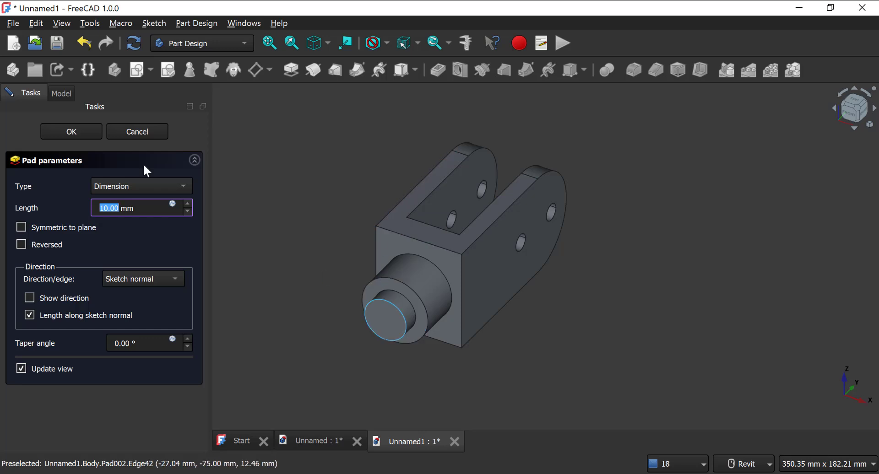
text(55)
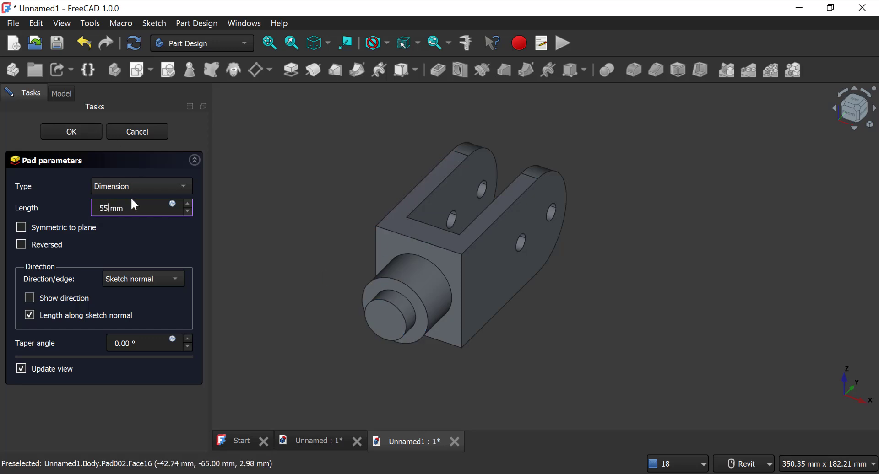
key(Return)
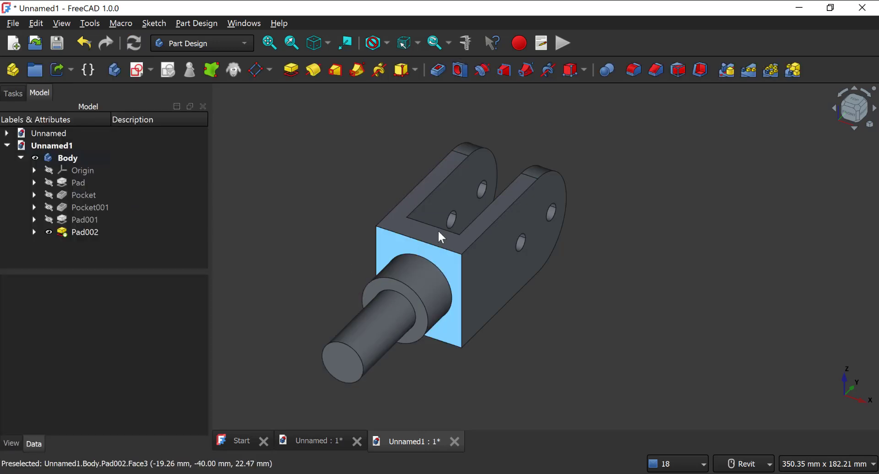
Step: Check the chamfer note in the reference drawing and start a Distance and angle chamfer on the thin shaft's free-end edge
mouse_move(444, 473)
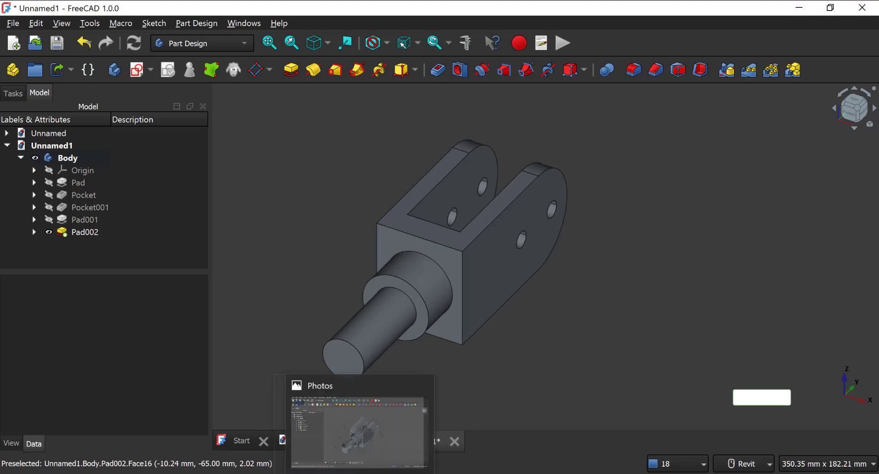
click(444, 430)
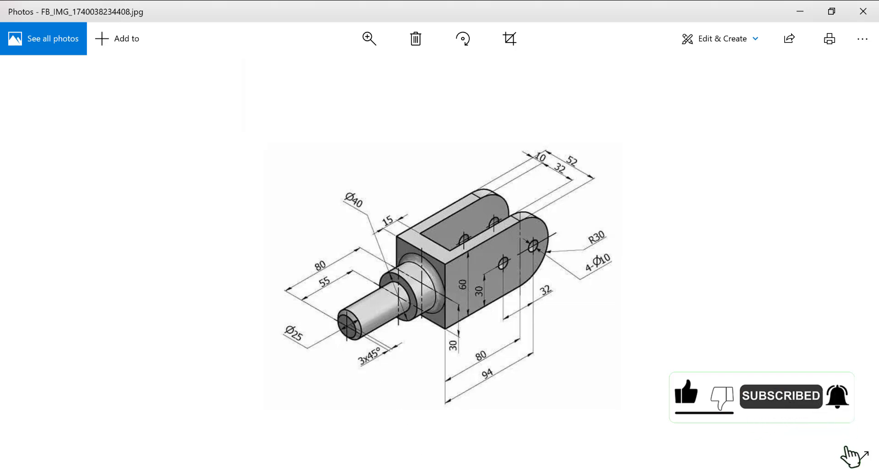
click(366, 473)
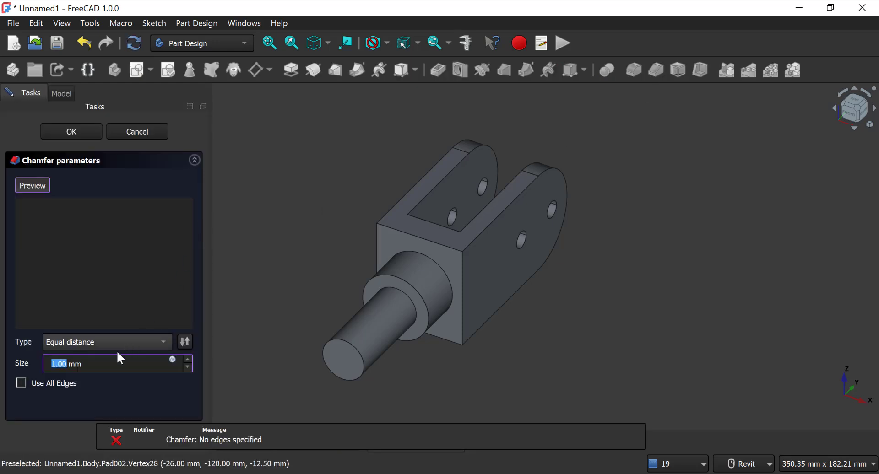
click(86, 344)
click(105, 371)
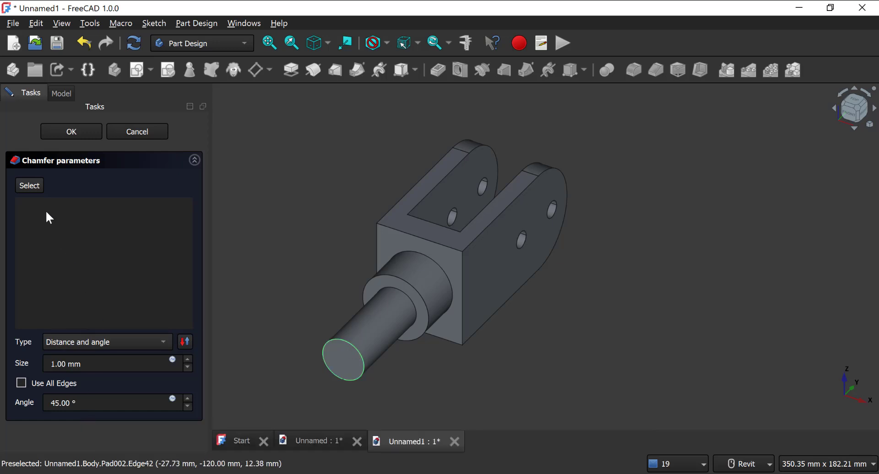
click(353, 346)
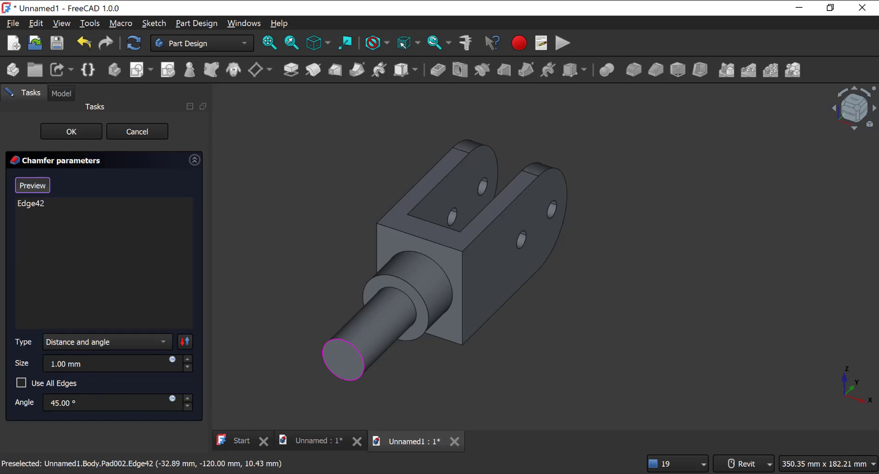
Step: Recheck the reference drawing, set the chamfer size to 3 mm and apply the chamfer
key(alt+Tab)
key(alt+Tab)
click(87, 366)
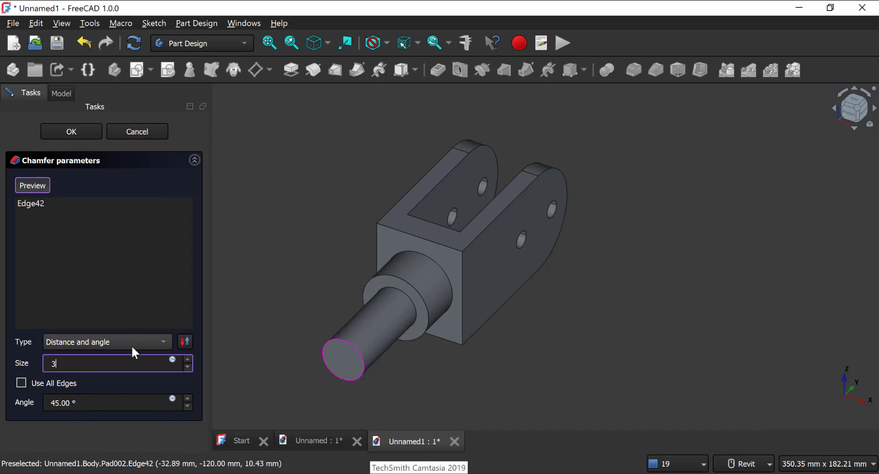
click(99, 380)
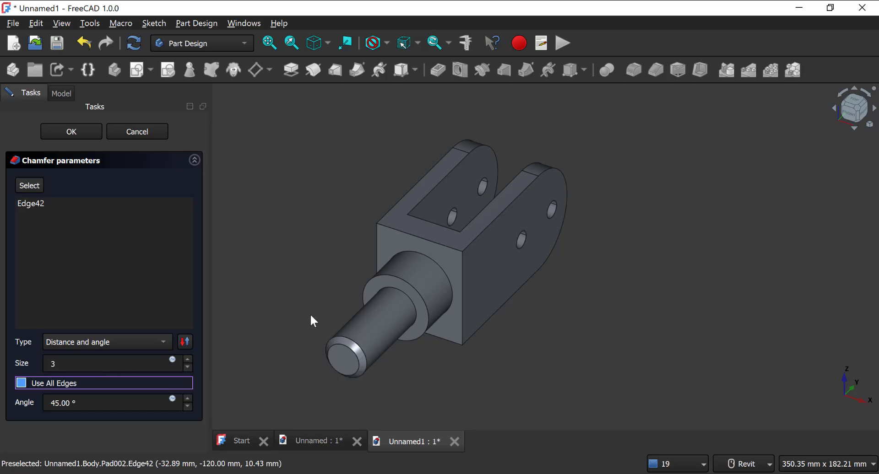
click(60, 137)
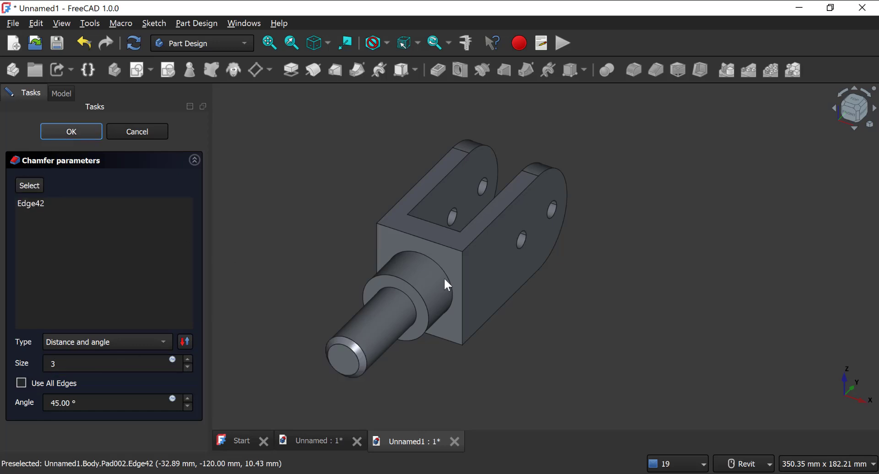
Step: Check the reference drawing and fillet the circular edge where the 40 mm cylinder meets the fork block with a 5 mm radius
middle_drag(337, 304, 330, 270)
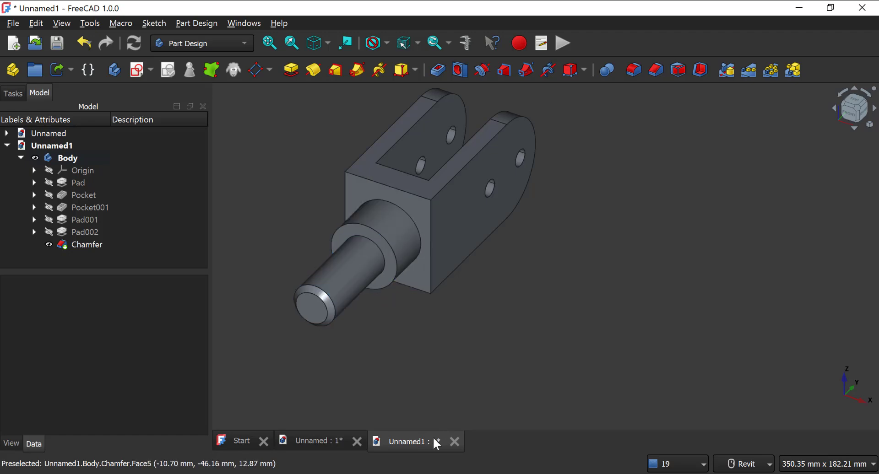
key(alt+Tab)
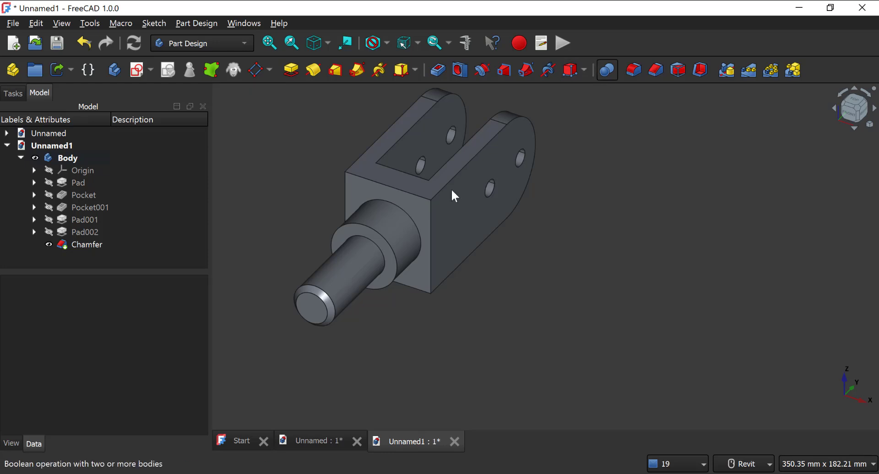
click(409, 221)
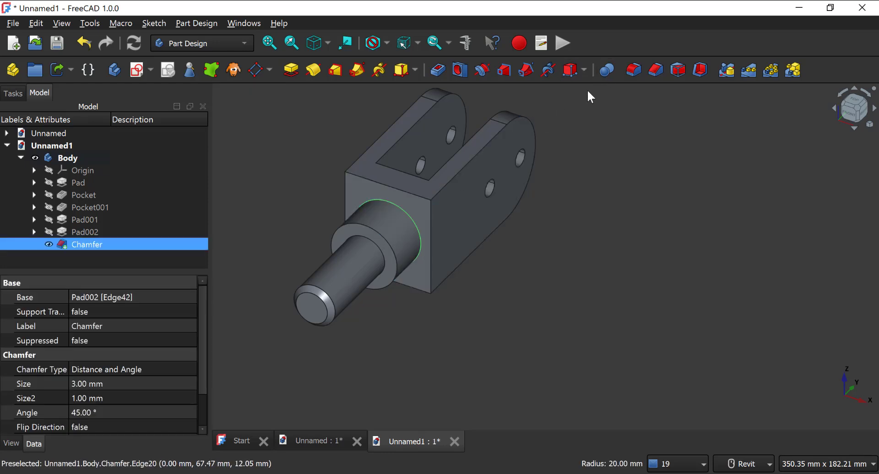
click(630, 76)
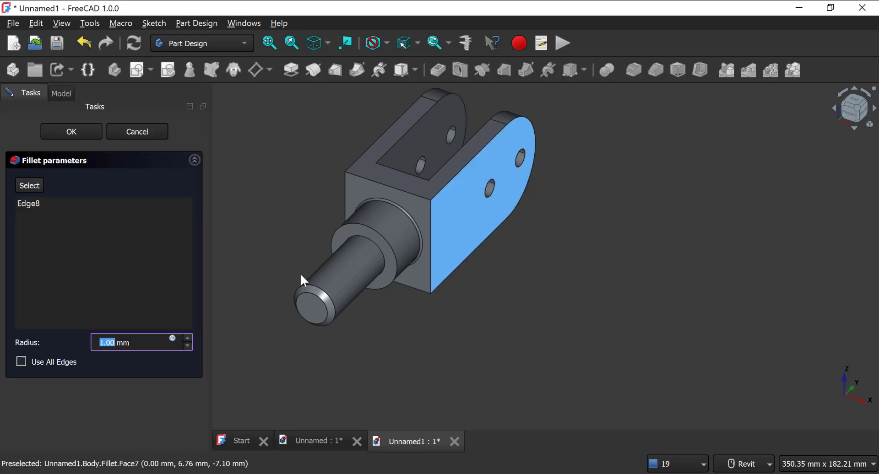
click(100, 344)
text(5)
key(Tab)
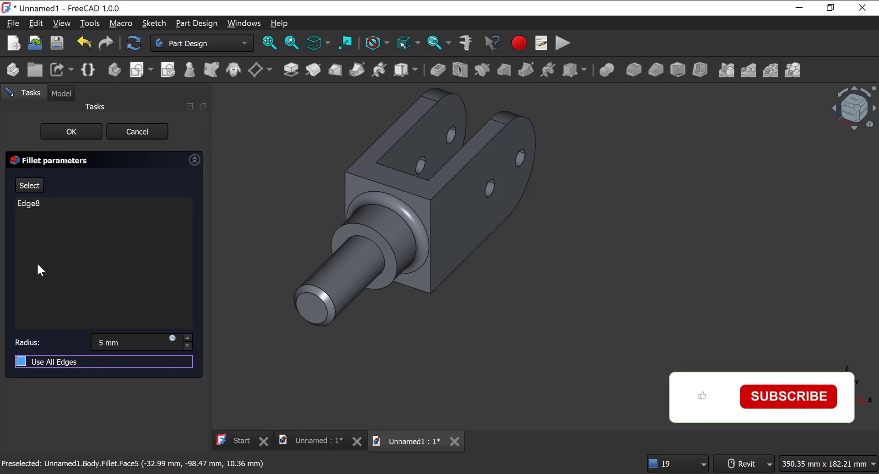
click(71, 128)
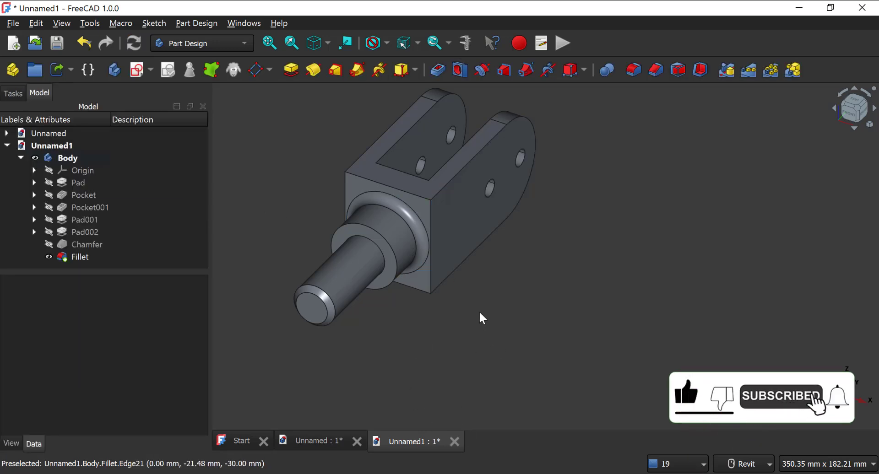
Step: Inspect the fork, shaft, chamfer and fillet of the clevis from several sides
shift+middle_drag(479, 313, 467, 264)
shift+middle_drag(468, 218, 443, 247)
middle_drag(510, 172, 439, 203)
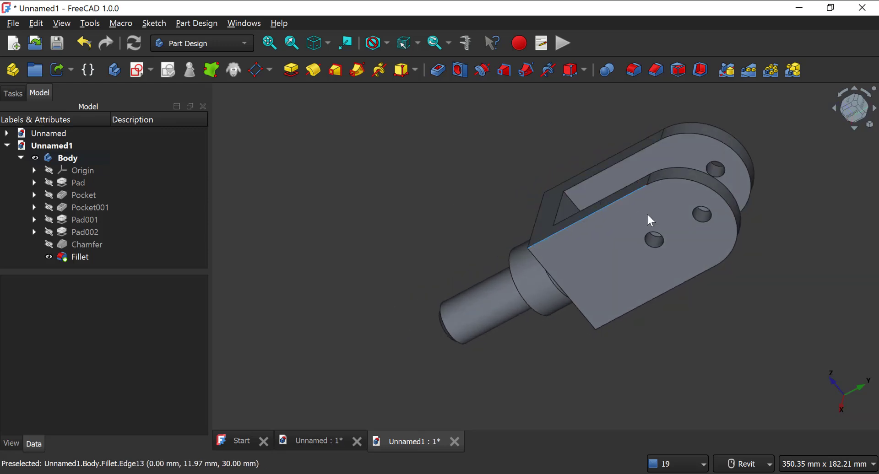
middle_drag(606, 230, 508, 272)
shift+middle_drag(446, 232, 457, 265)
middle_drag(420, 214, 511, 253)
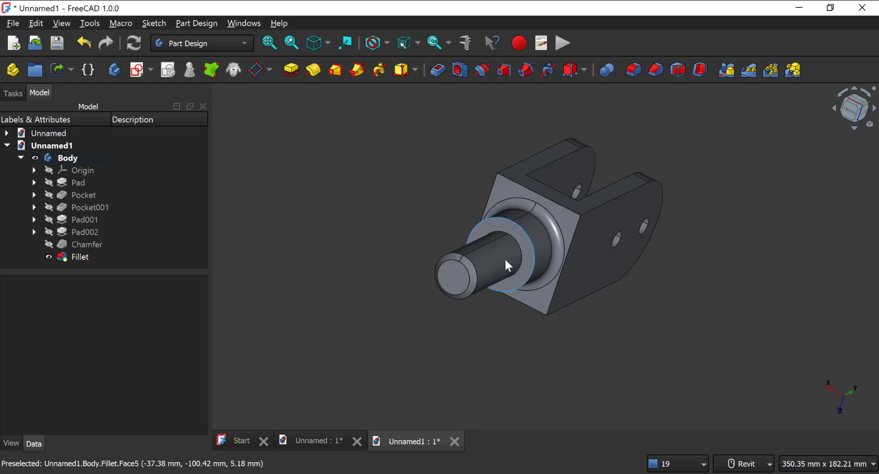